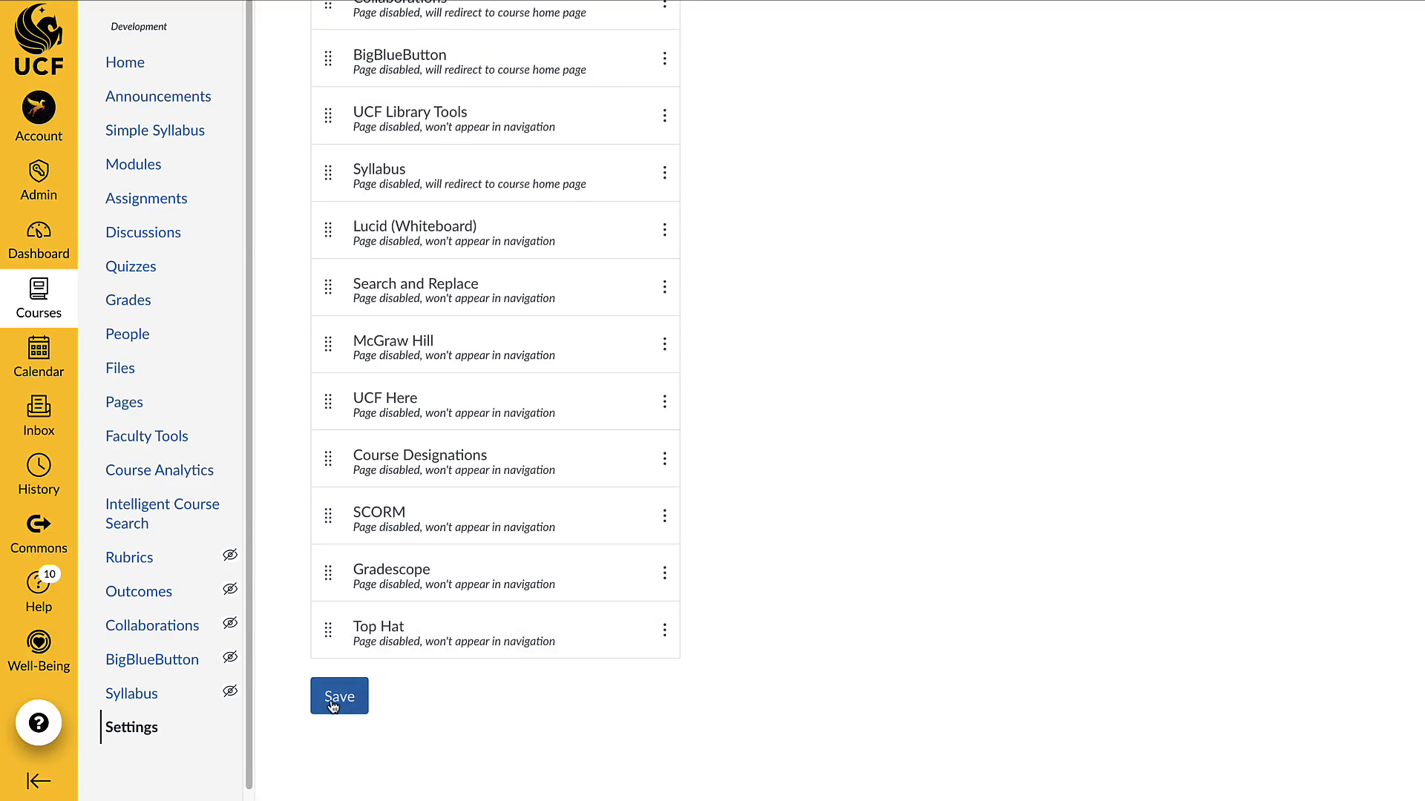
Save the course navigation settings
left_click(332, 704)
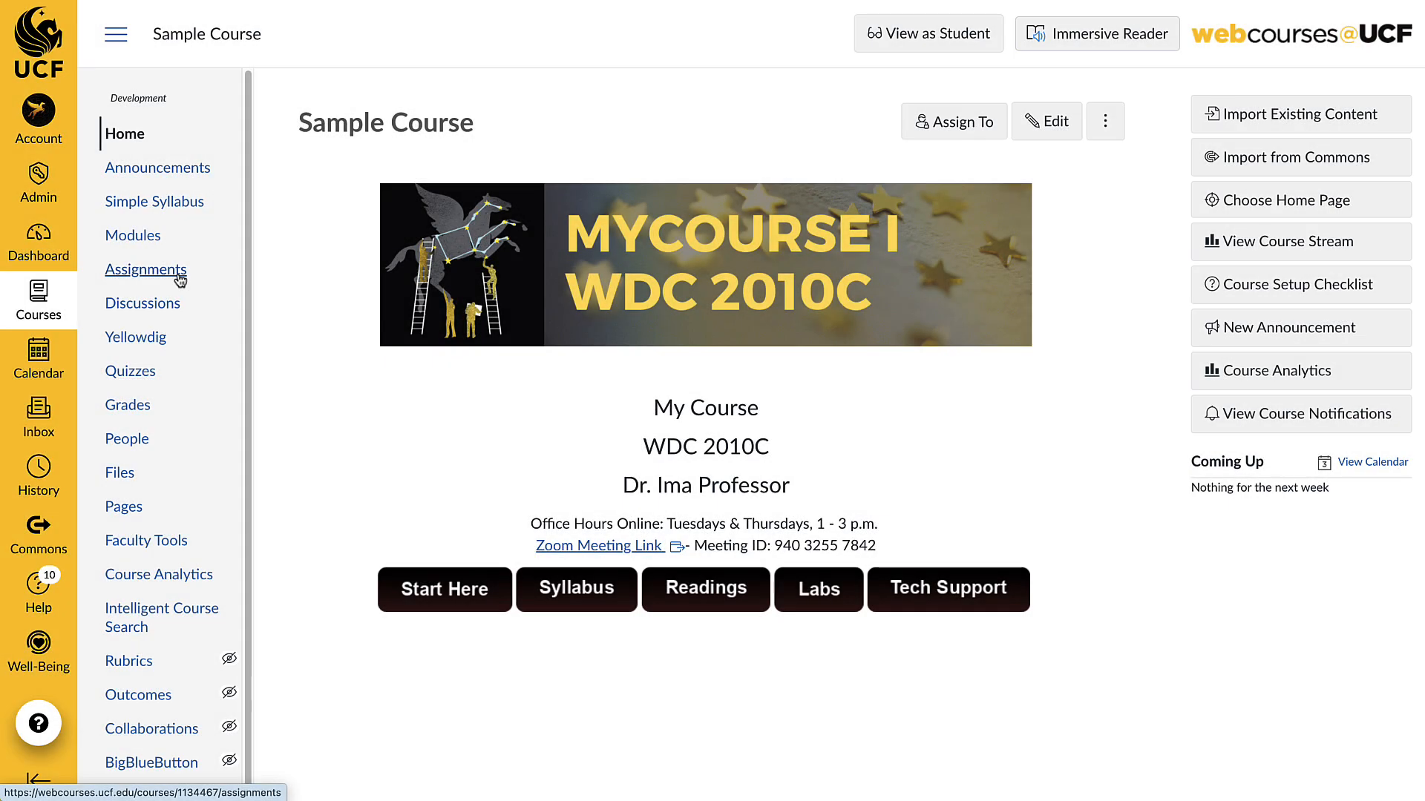
Create a new assignment named Yellowdig Conversations and enter its points value
left_click(179, 276)
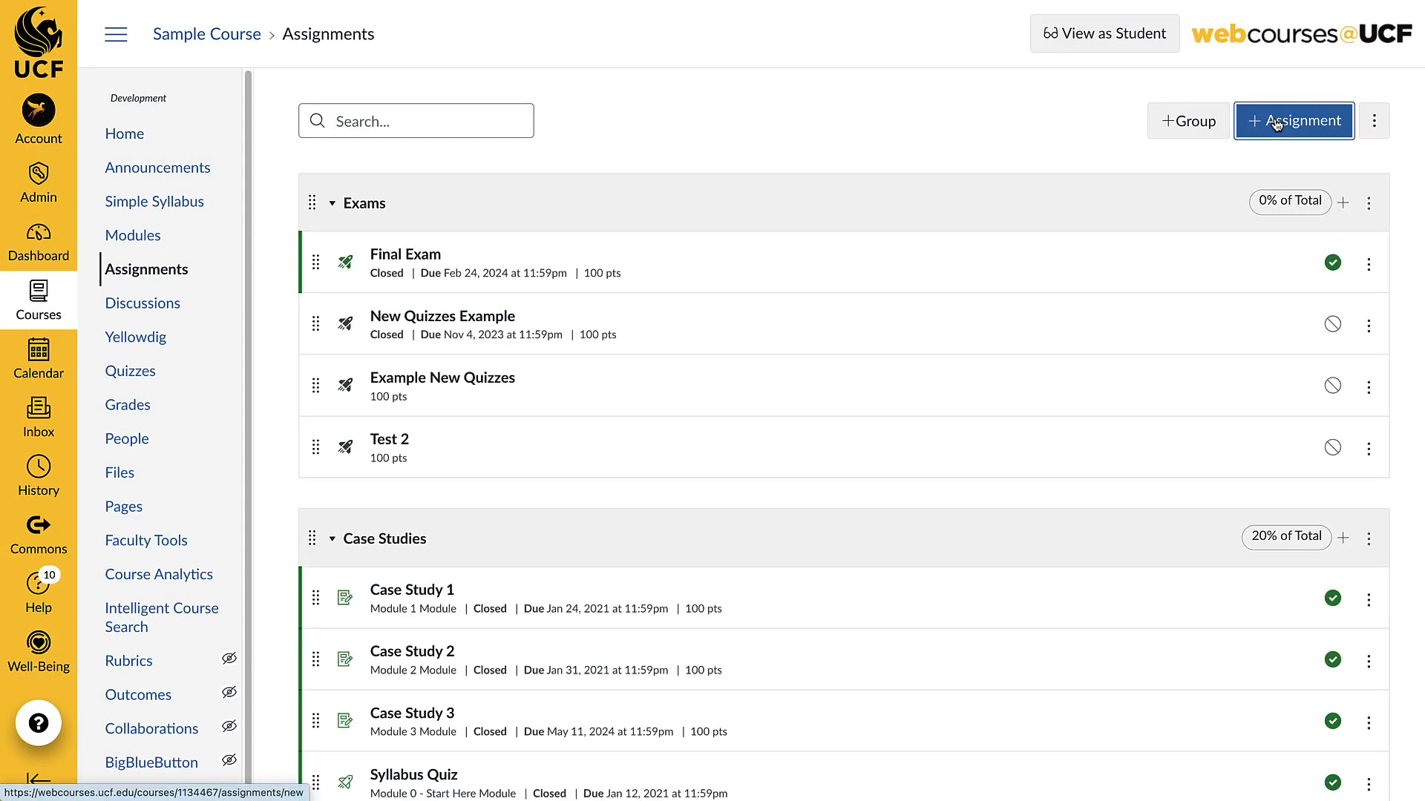
left_click(1276, 124)
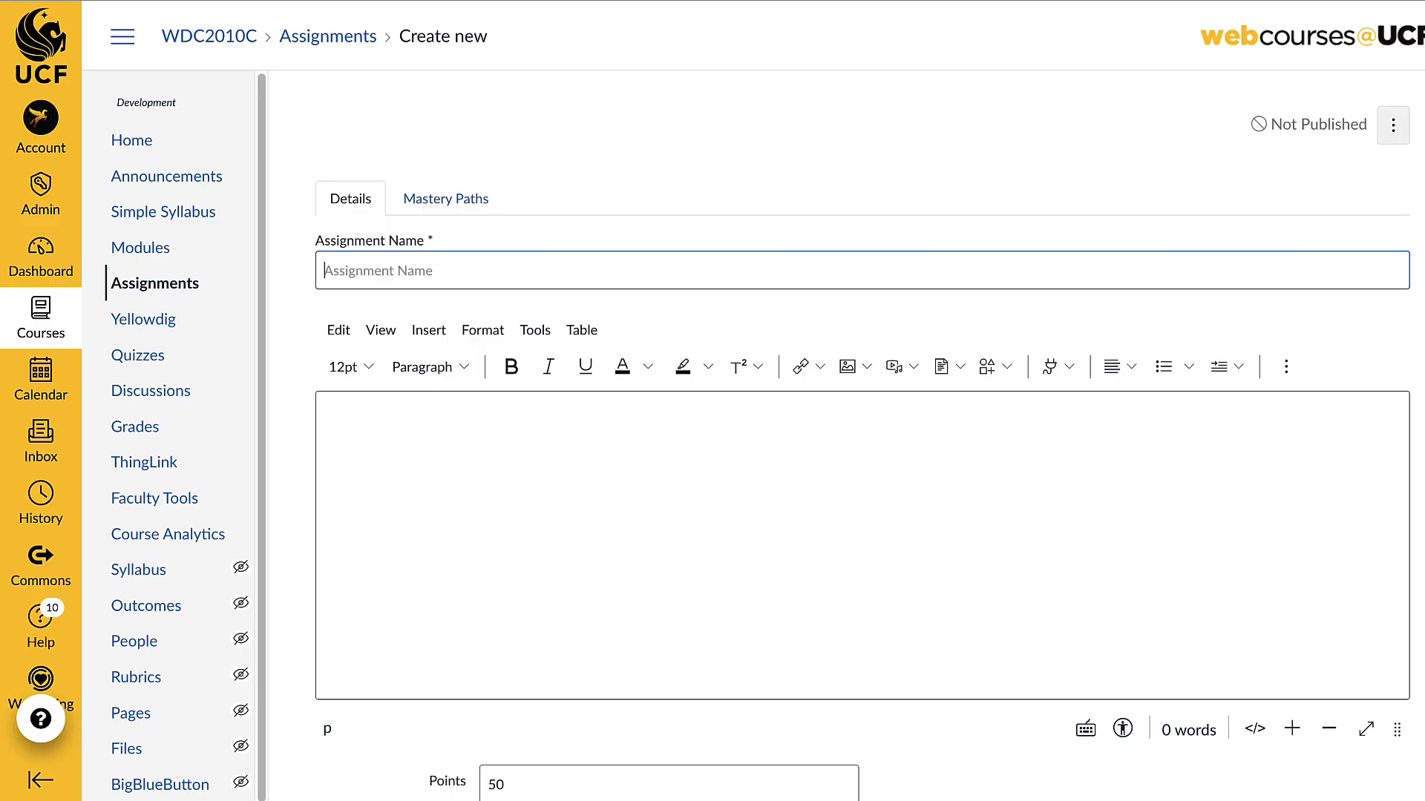
type("Yellowdig Conversations")
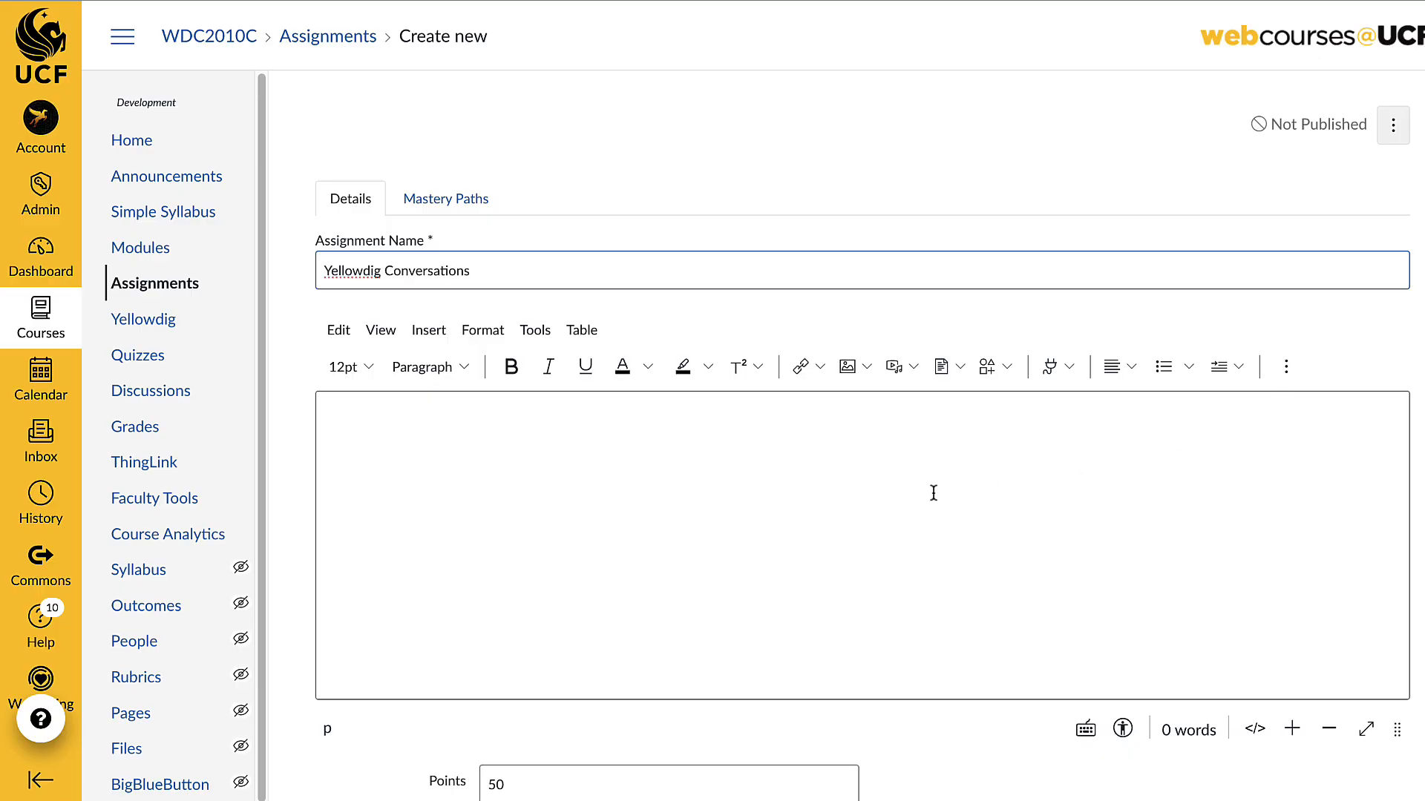
scroll(933, 494, "down", 6)
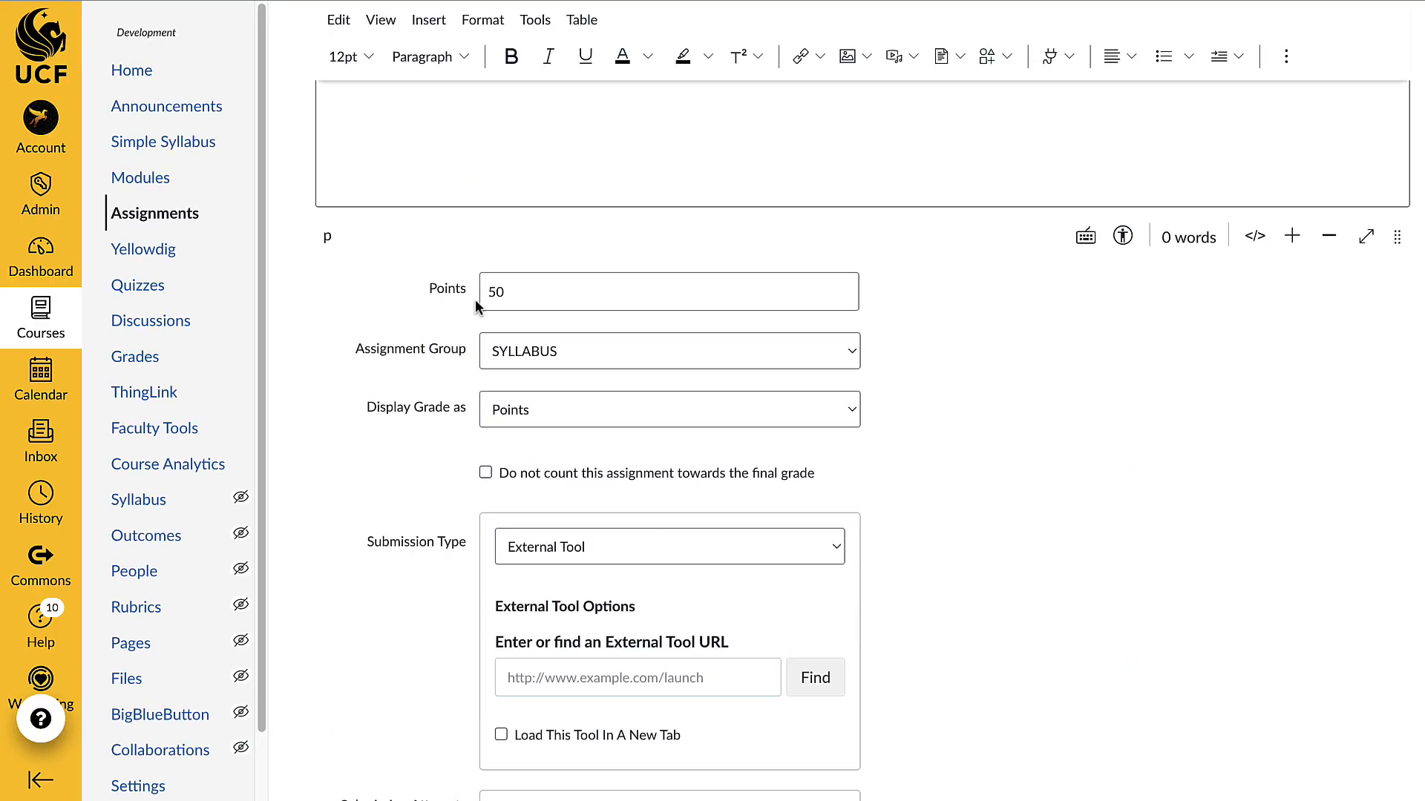
left_click(494, 294)
left_click_drag(490, 291, 518, 292)
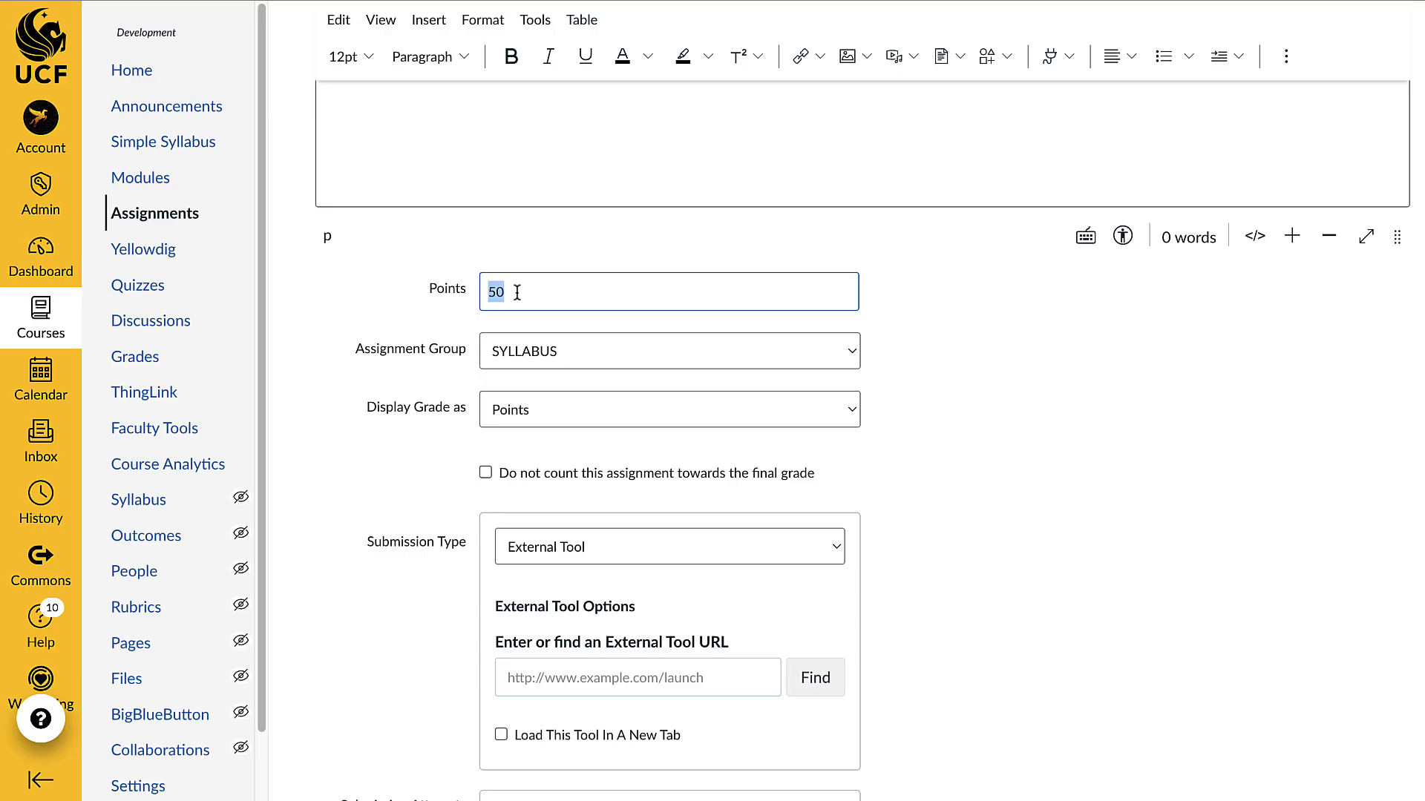
type("1")
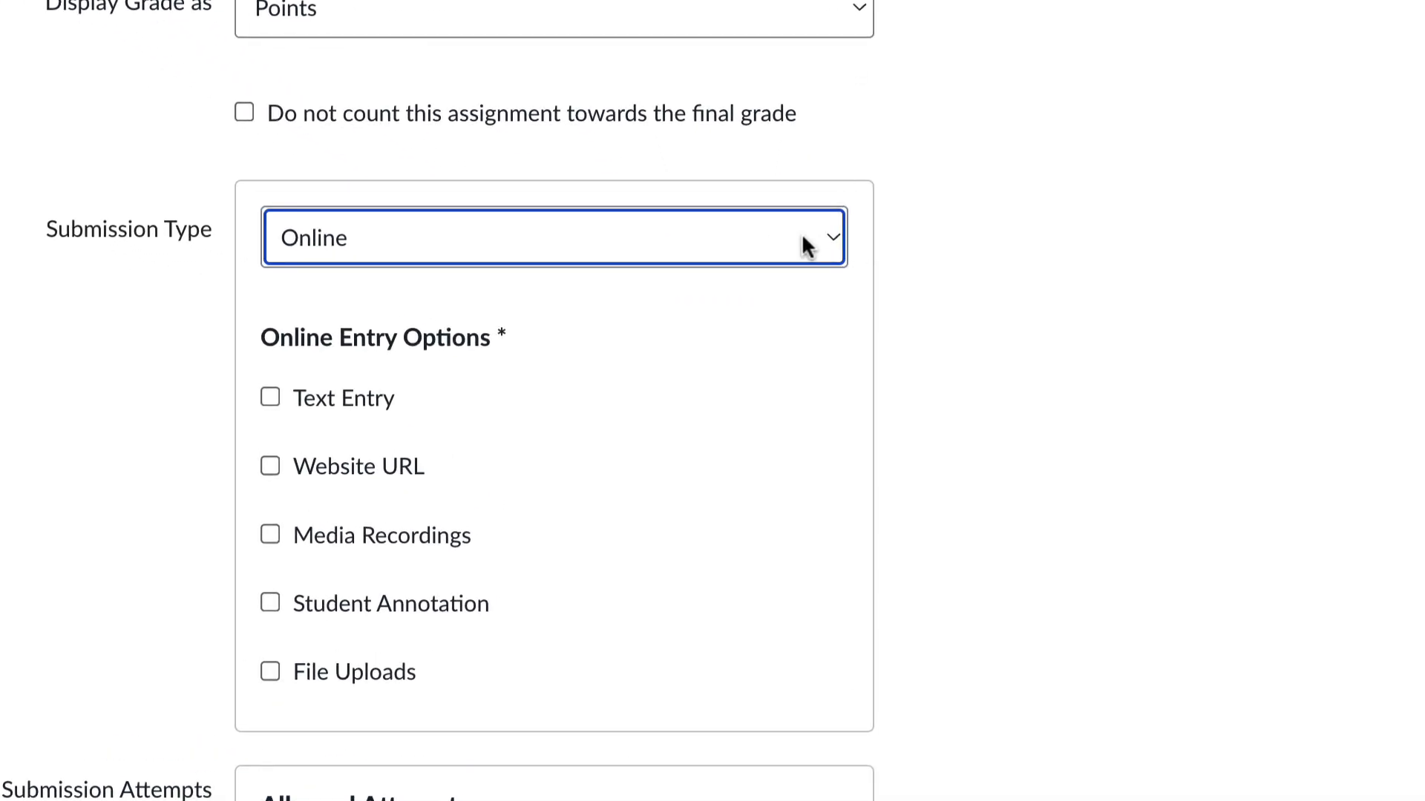
left_click(801, 236)
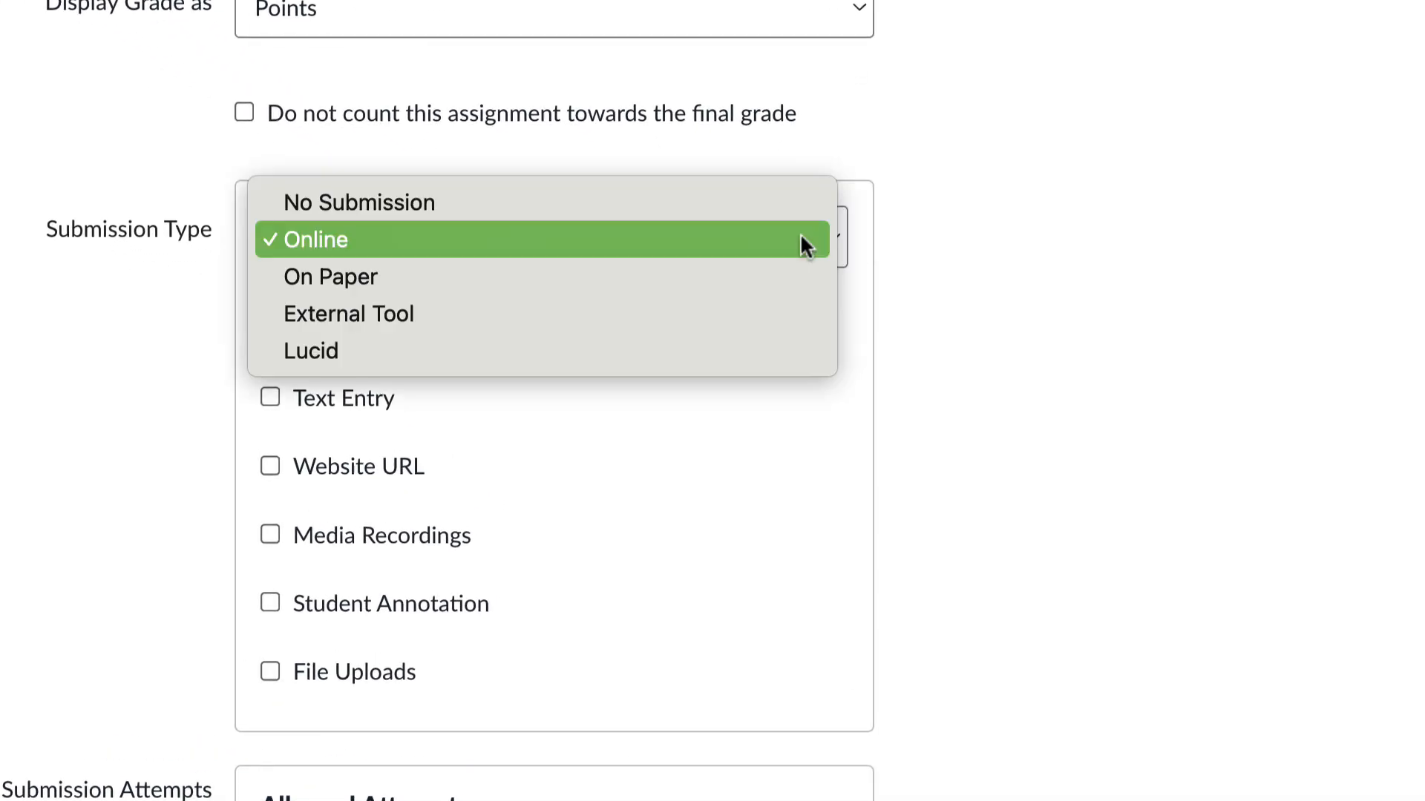
left_click(383, 316)
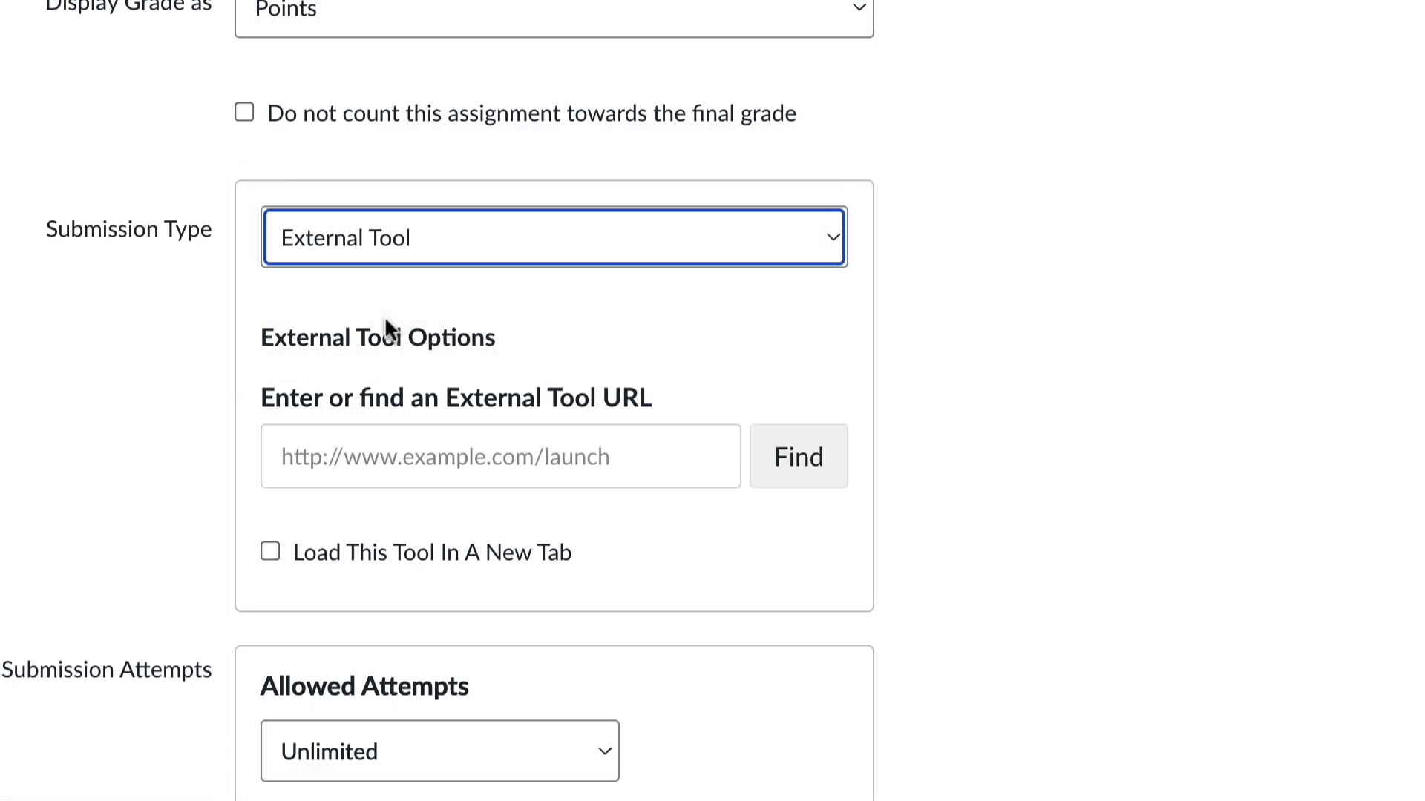
left_click(820, 468)
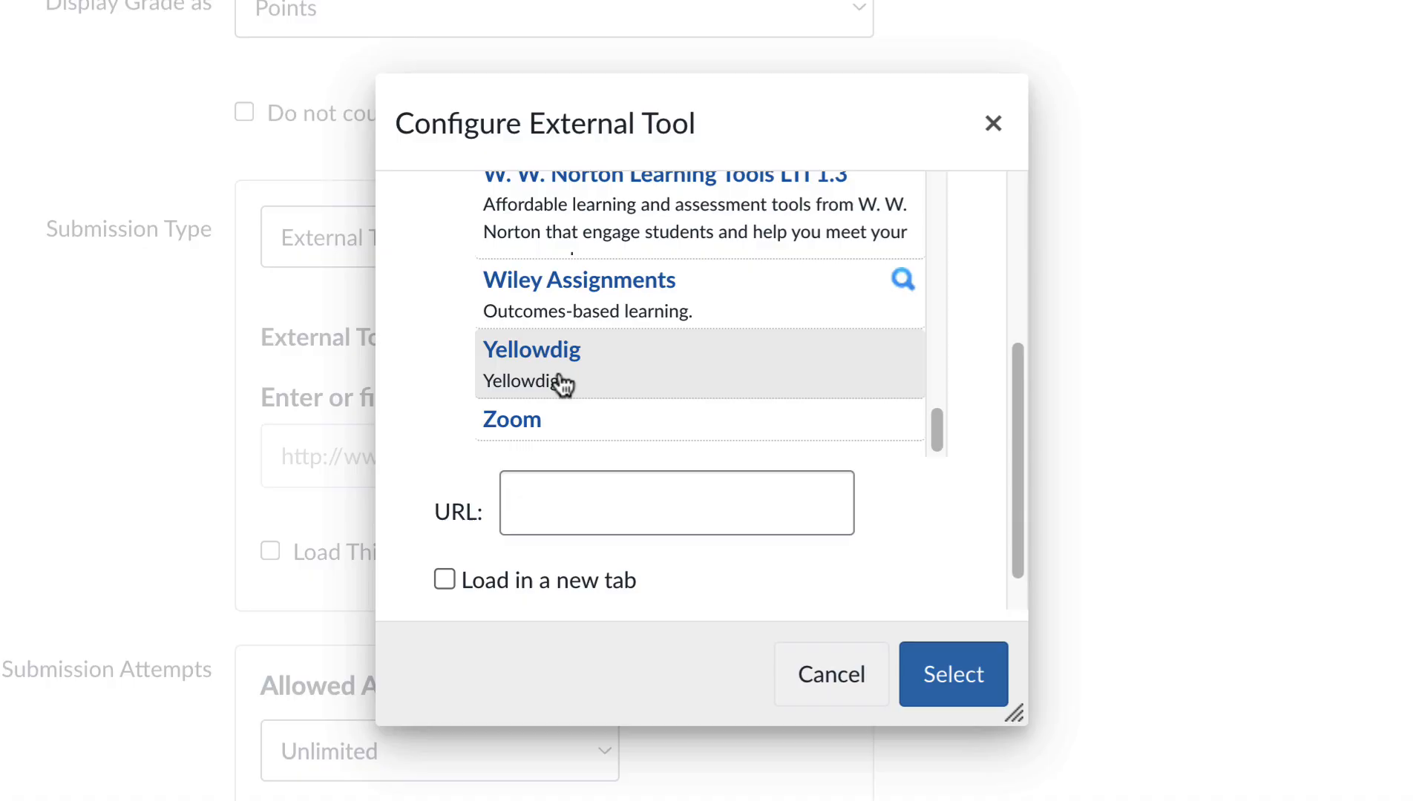
left_click(564, 384)
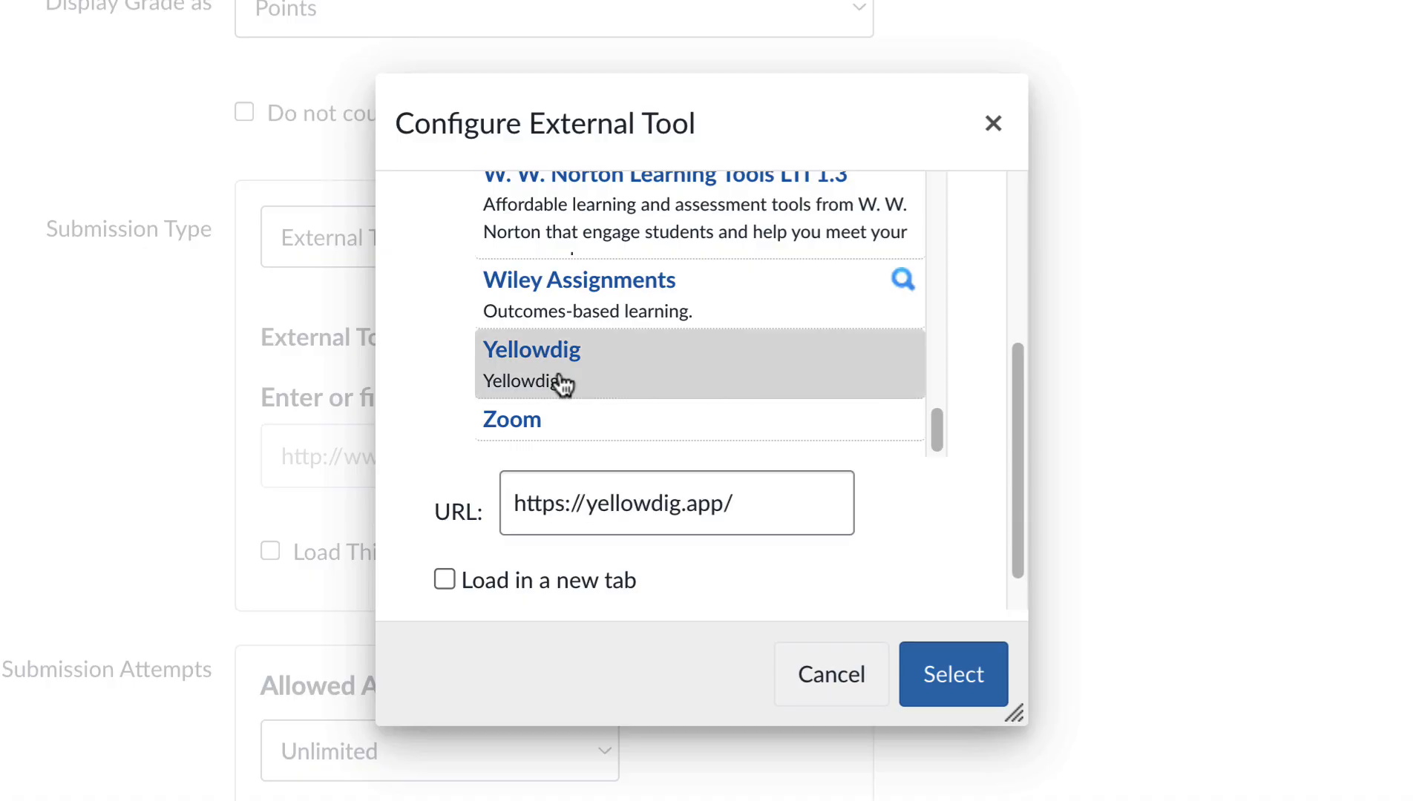
left_click(939, 689)
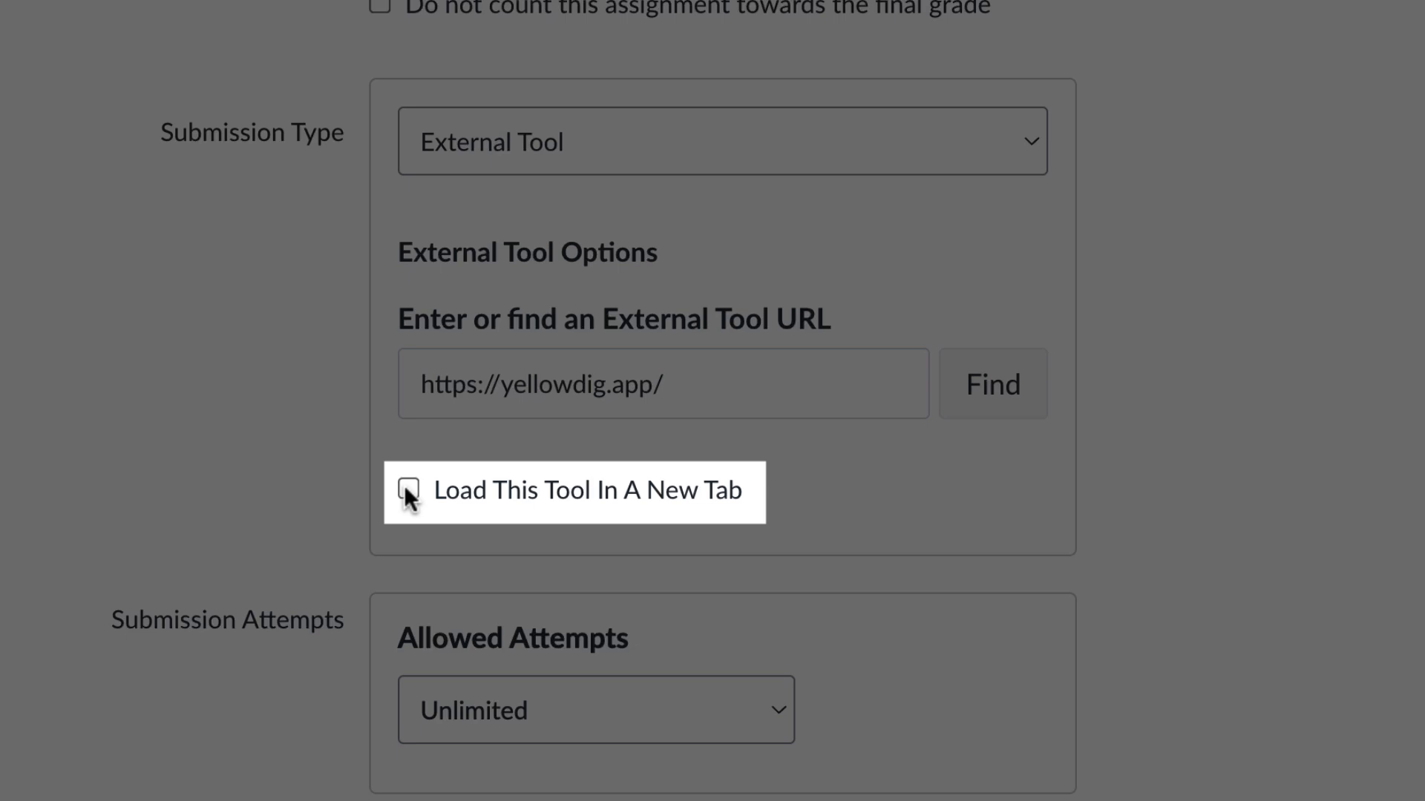
left_click(408, 489)
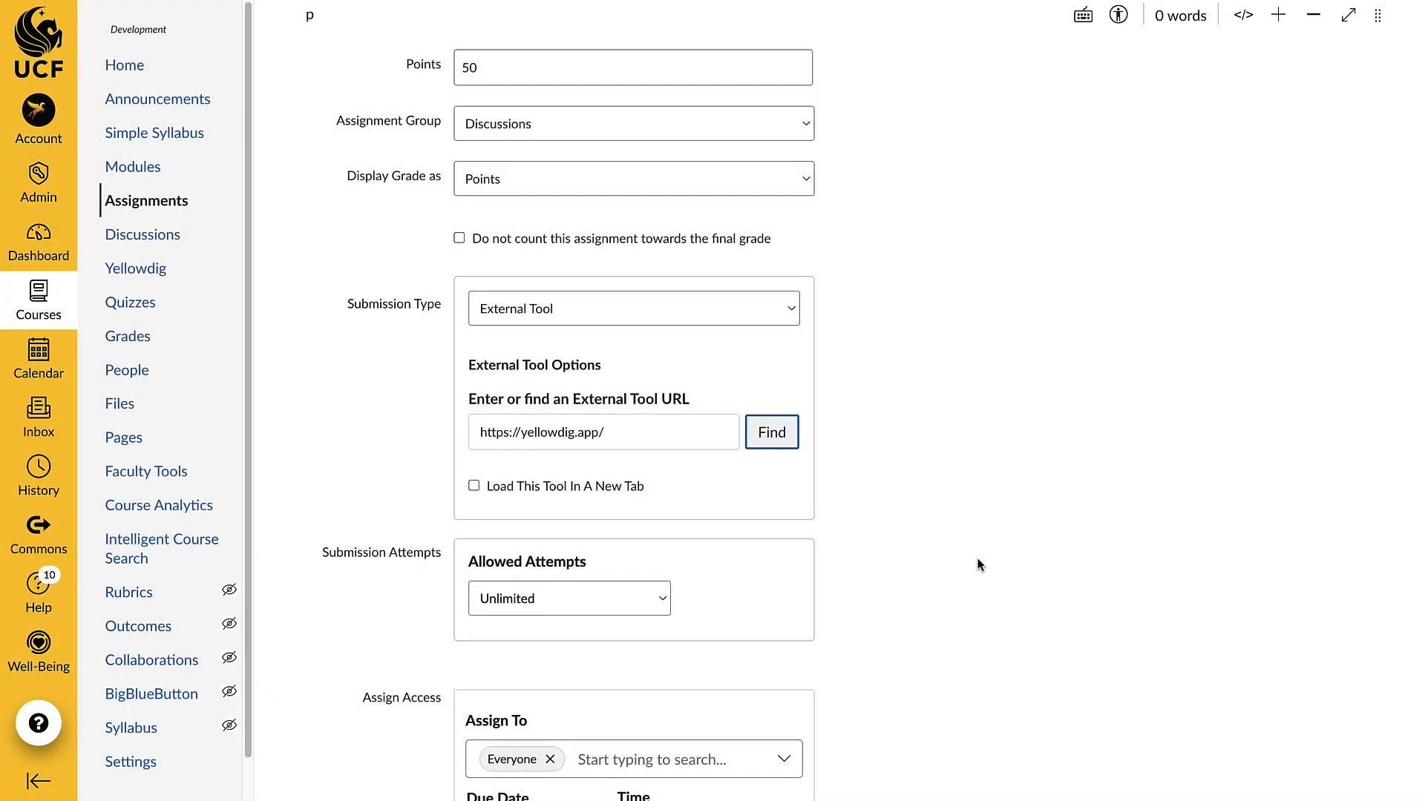
Set the assignment's due date to Dec 12, 2025, then save and publish it
scroll(977, 565, "down", 6)
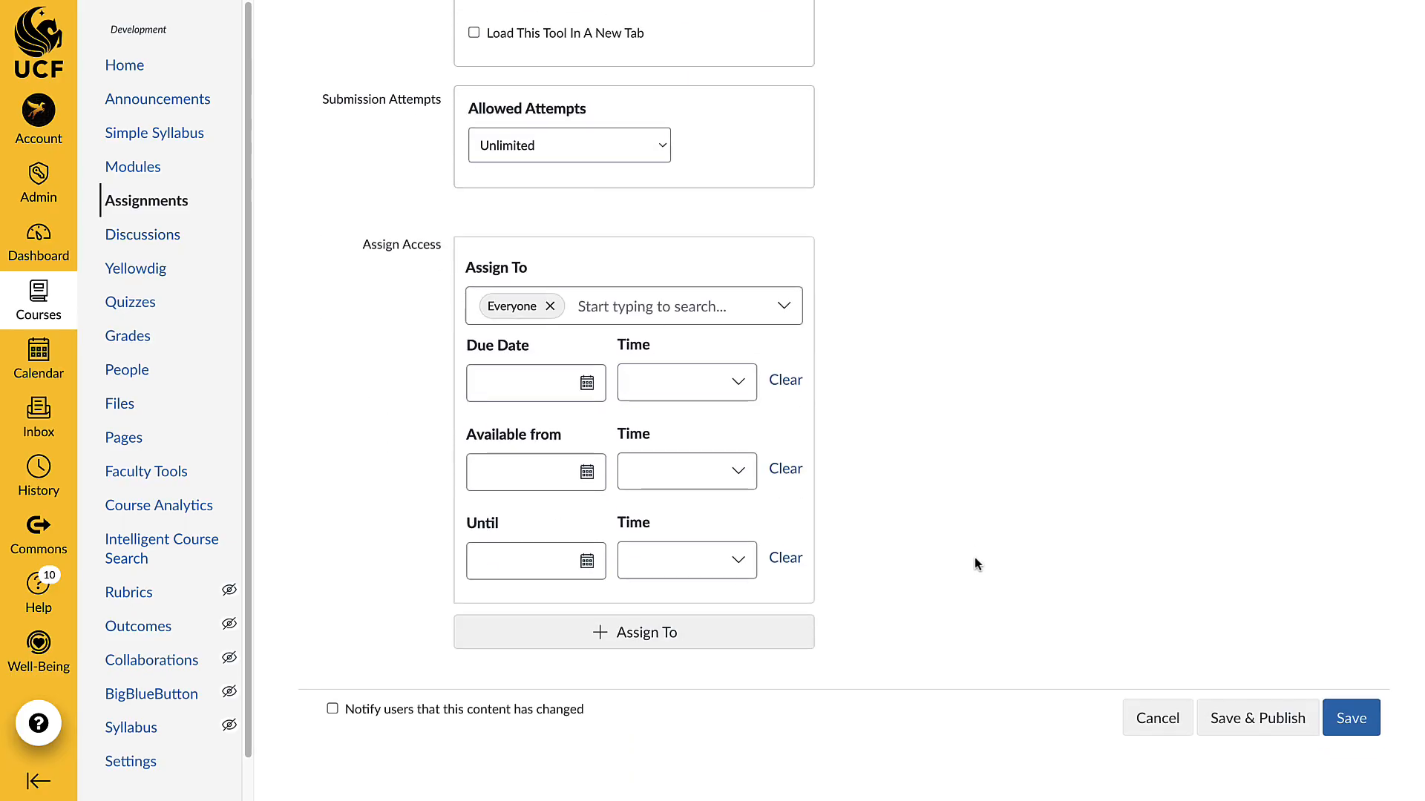
left_click(586, 381)
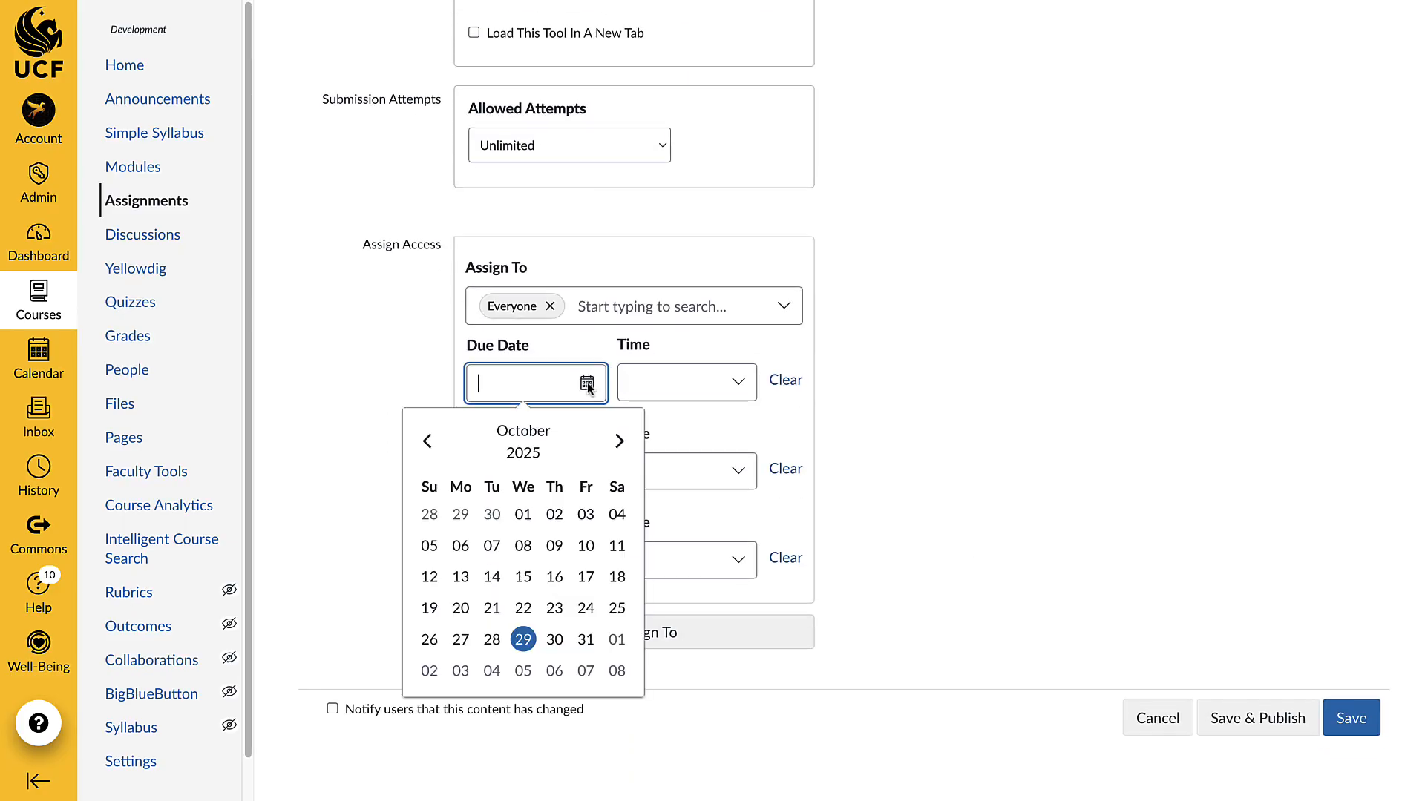
left_click(620, 442)
left_click(620, 443)
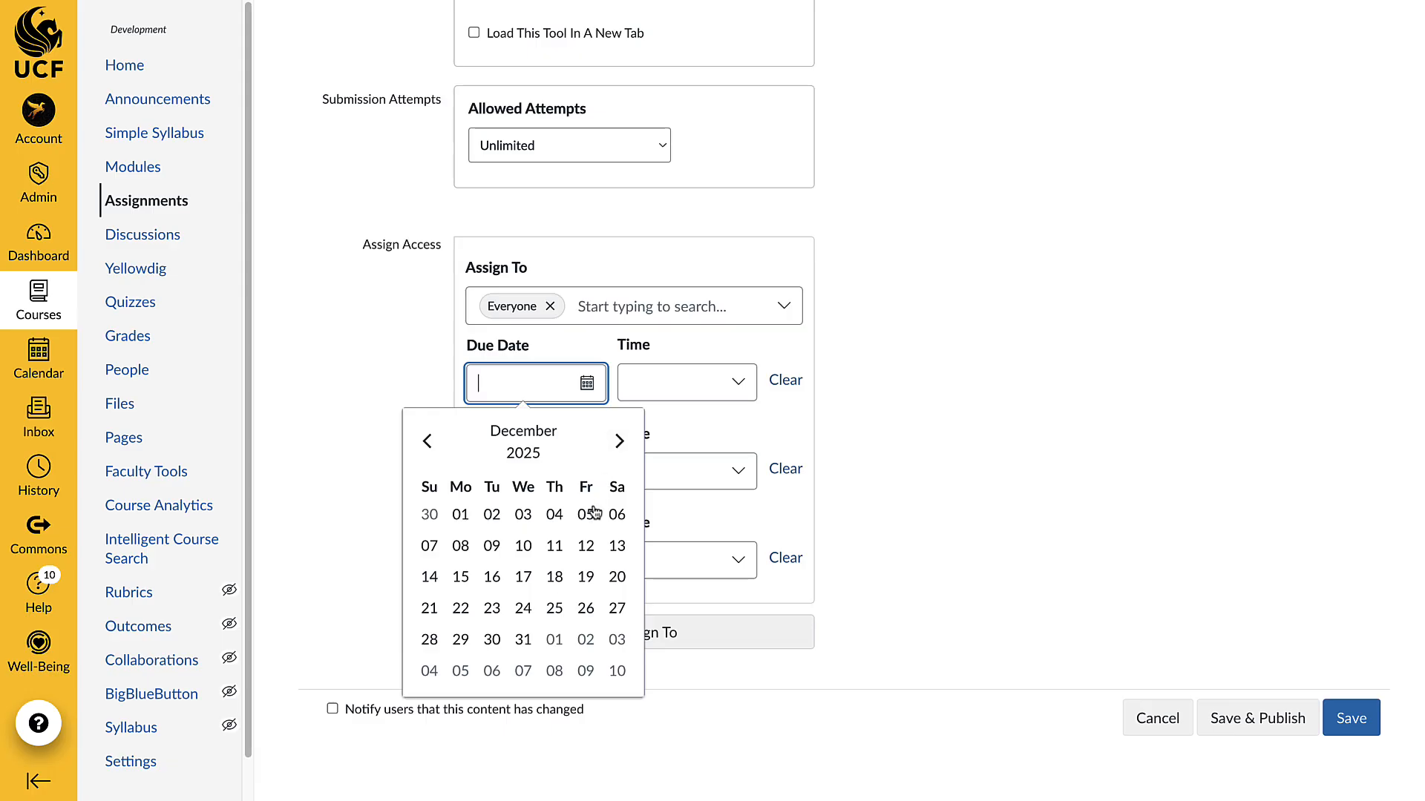
left_click(592, 546)
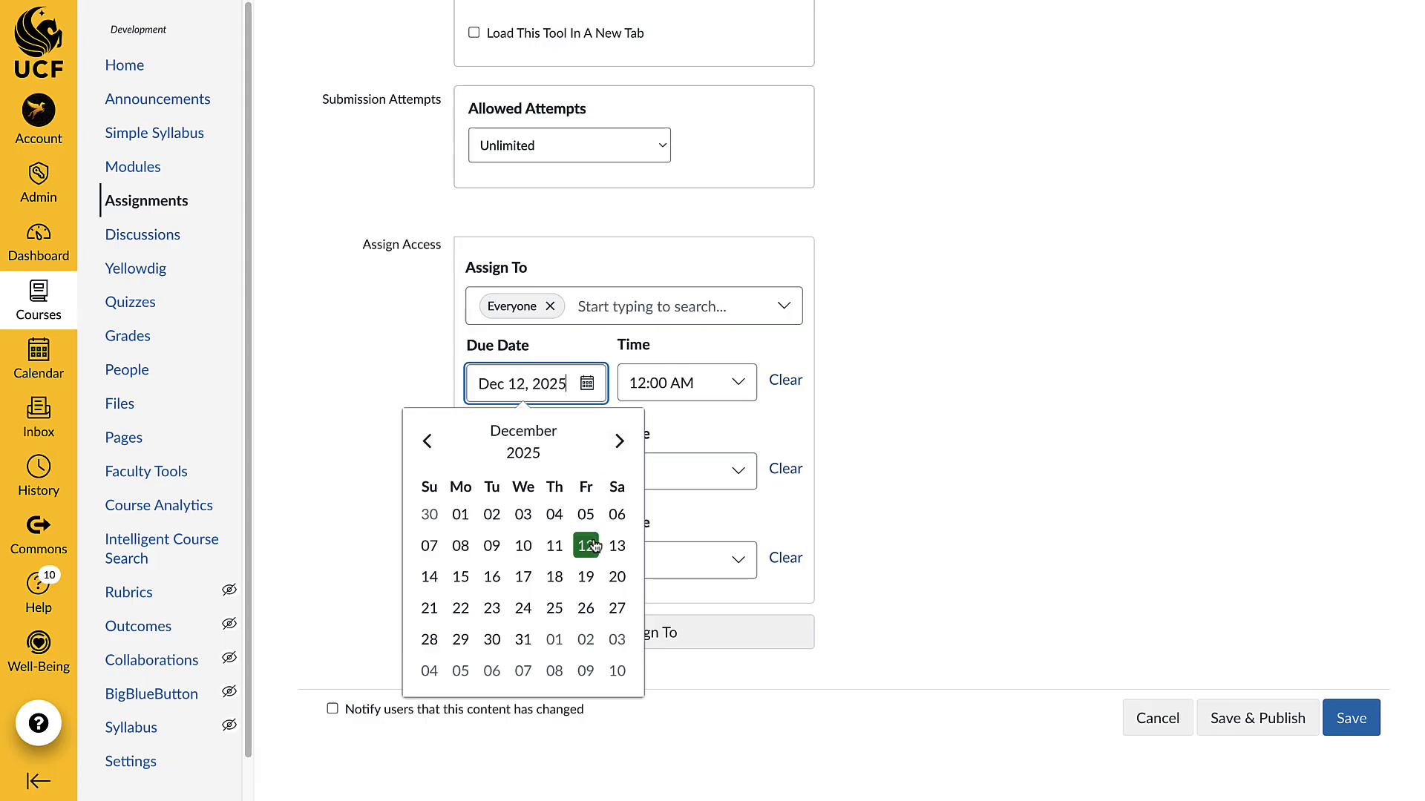
left_click(1249, 718)
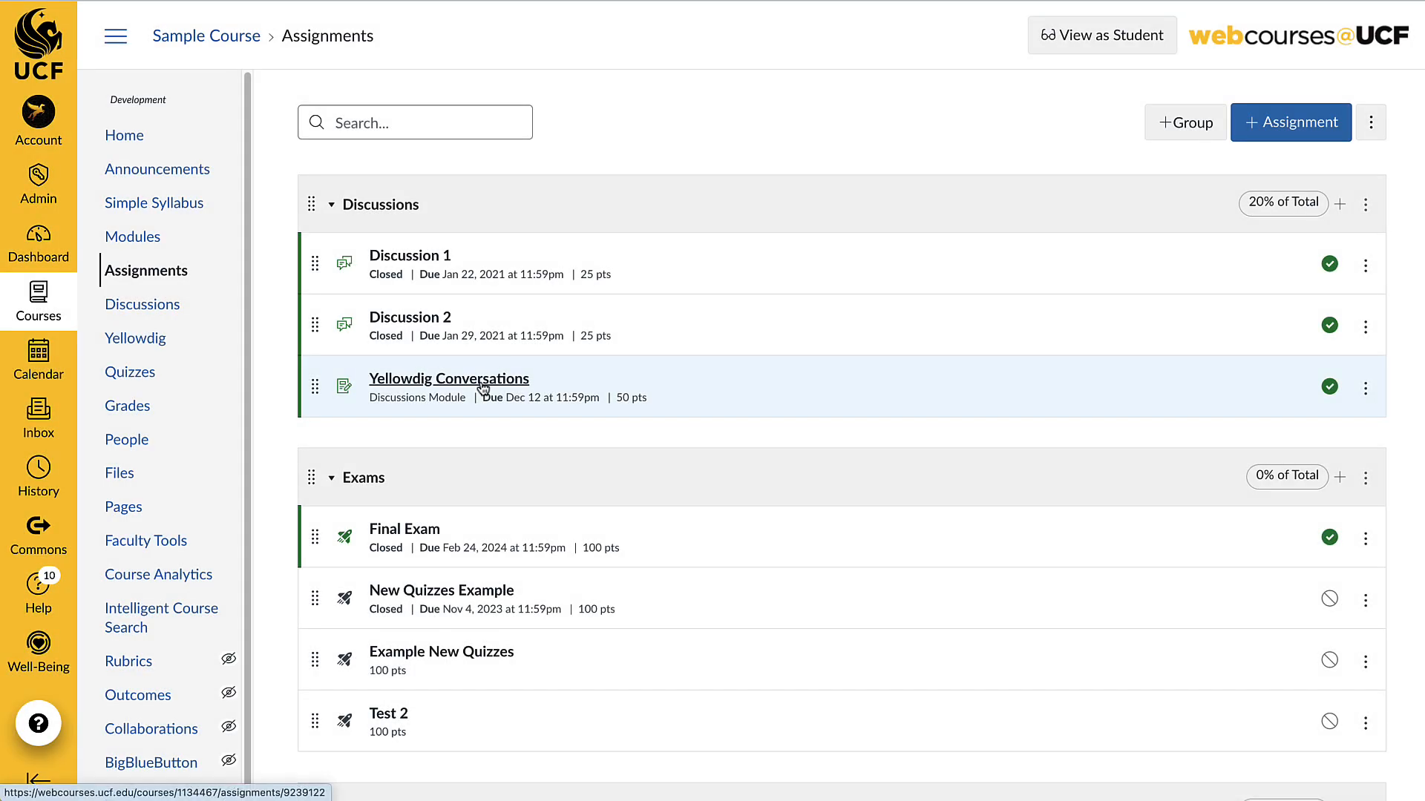
Launch the Yellowdig Conversations assignment in a new window and choose DL Fee Eligible (Less than 20% in person) as the community organization
left_click(483, 386)
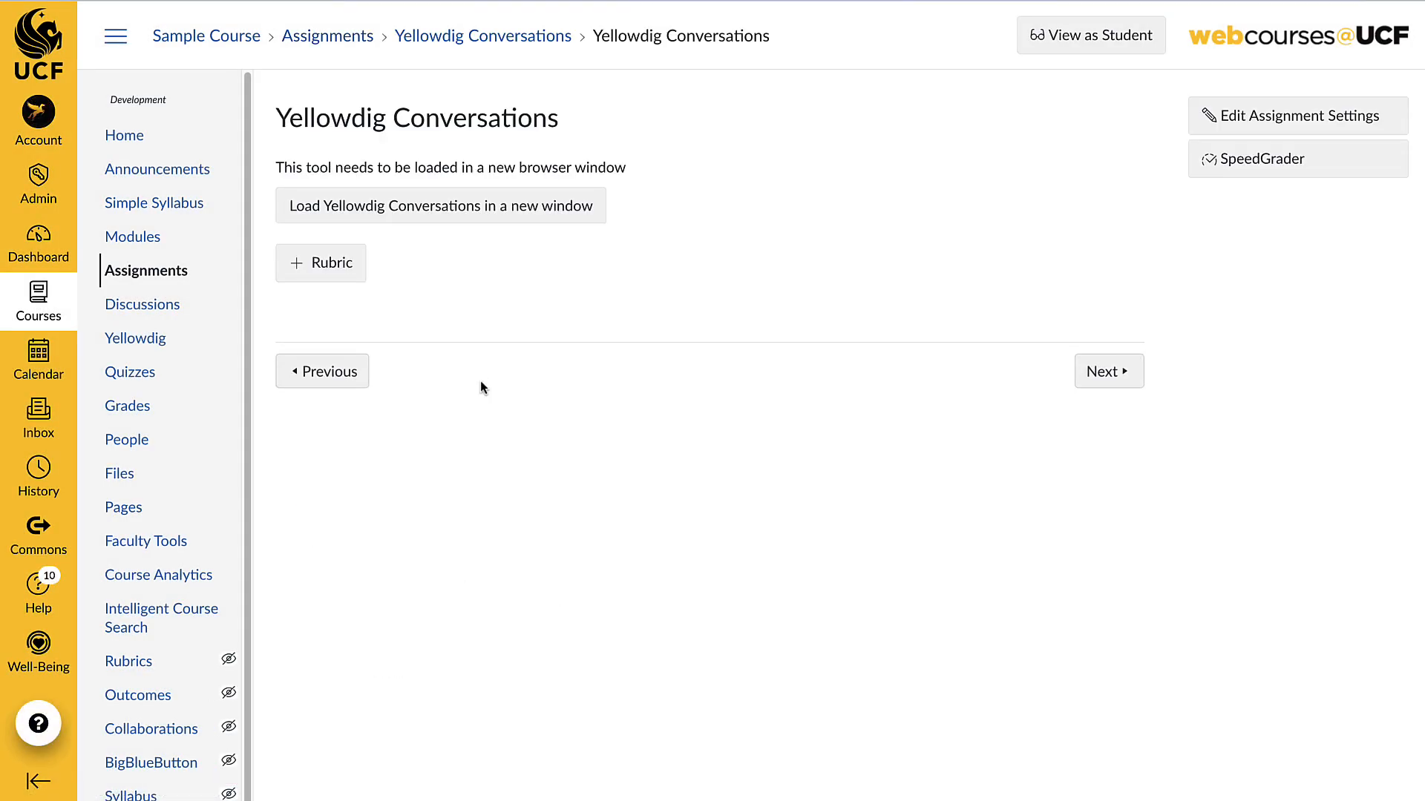
left_click(443, 215)
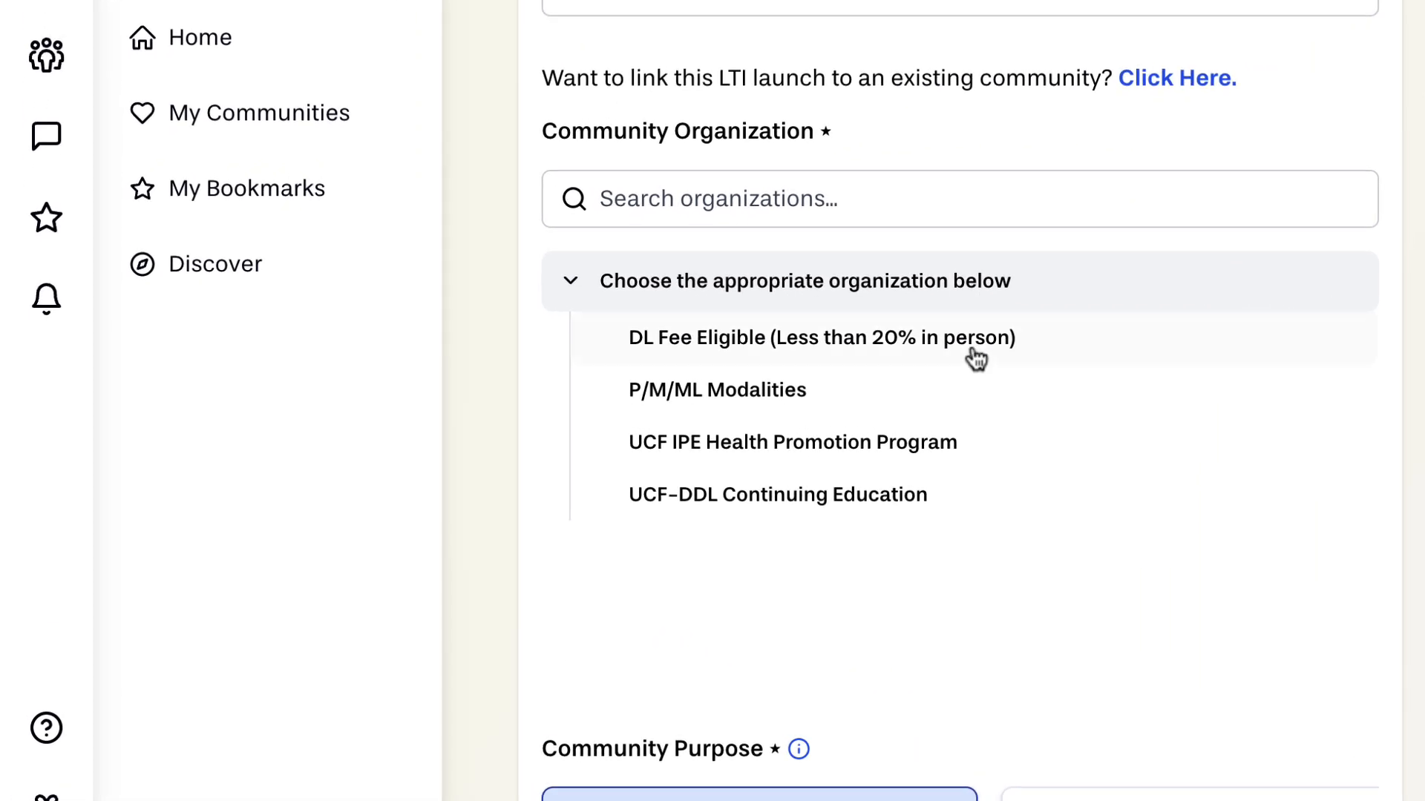
left_click(793, 347)
Choose Sample Course as the community whose settings are copied into the new Yellowdig community
scroll(1091, 638, "down", 6)
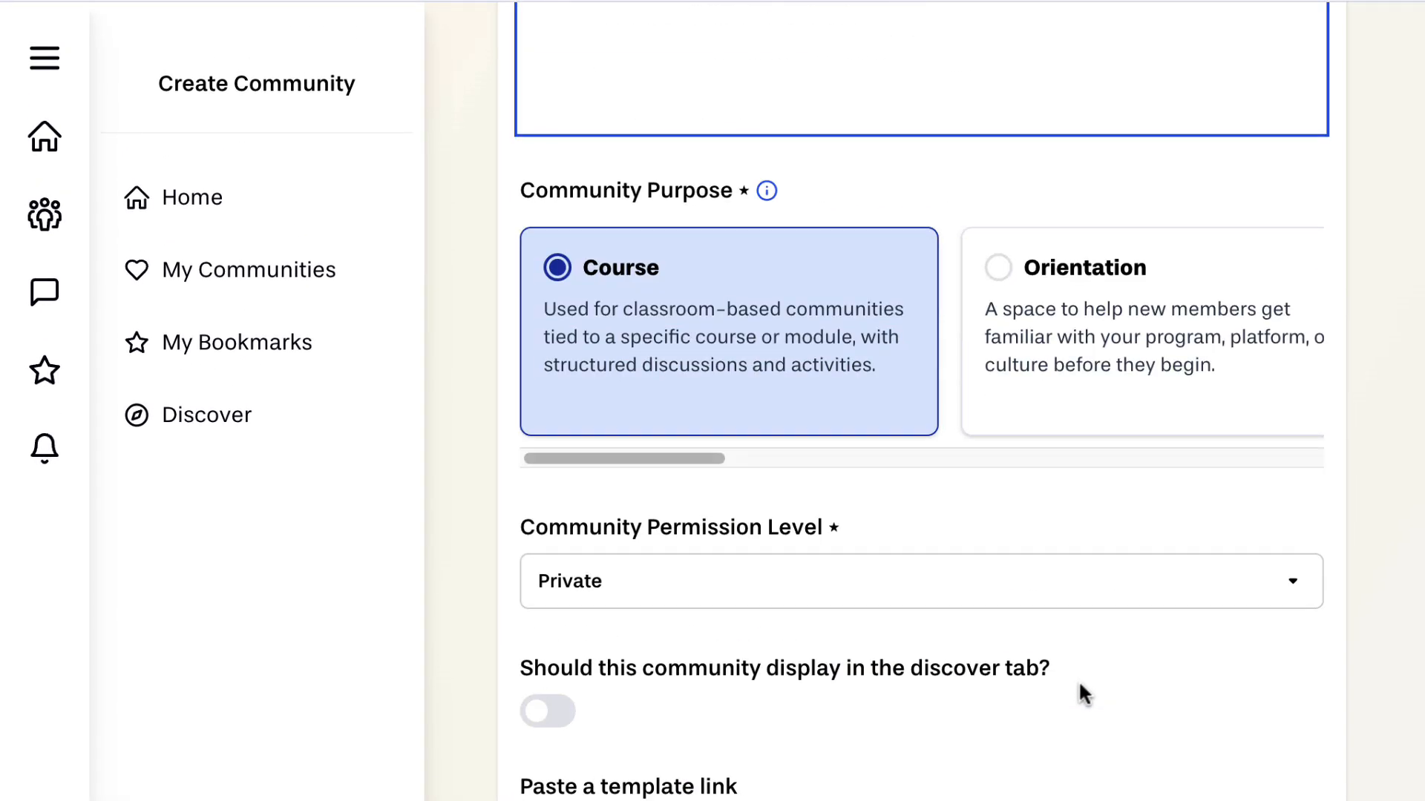
scroll(1079, 679, "down", 2)
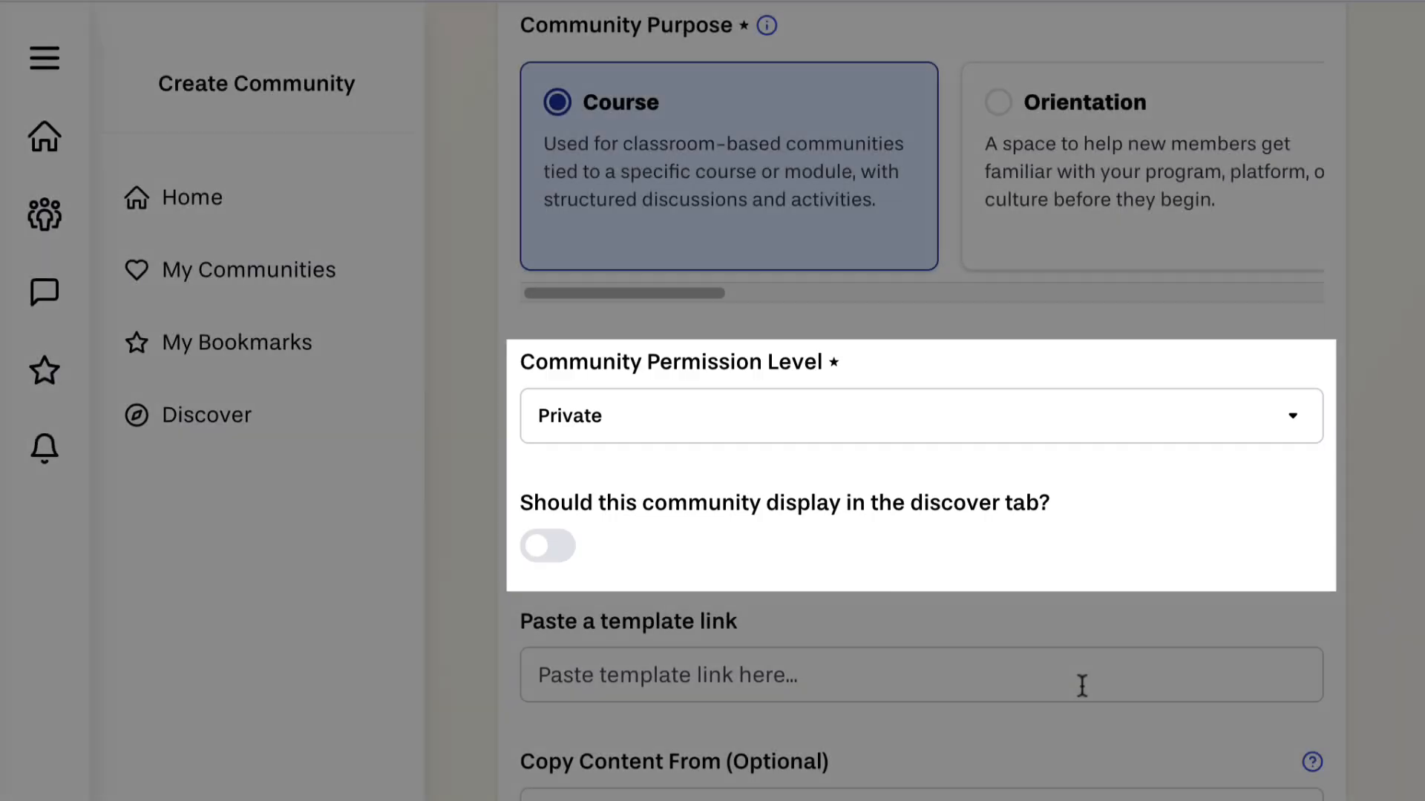
scroll(1084, 689, "down", 1)
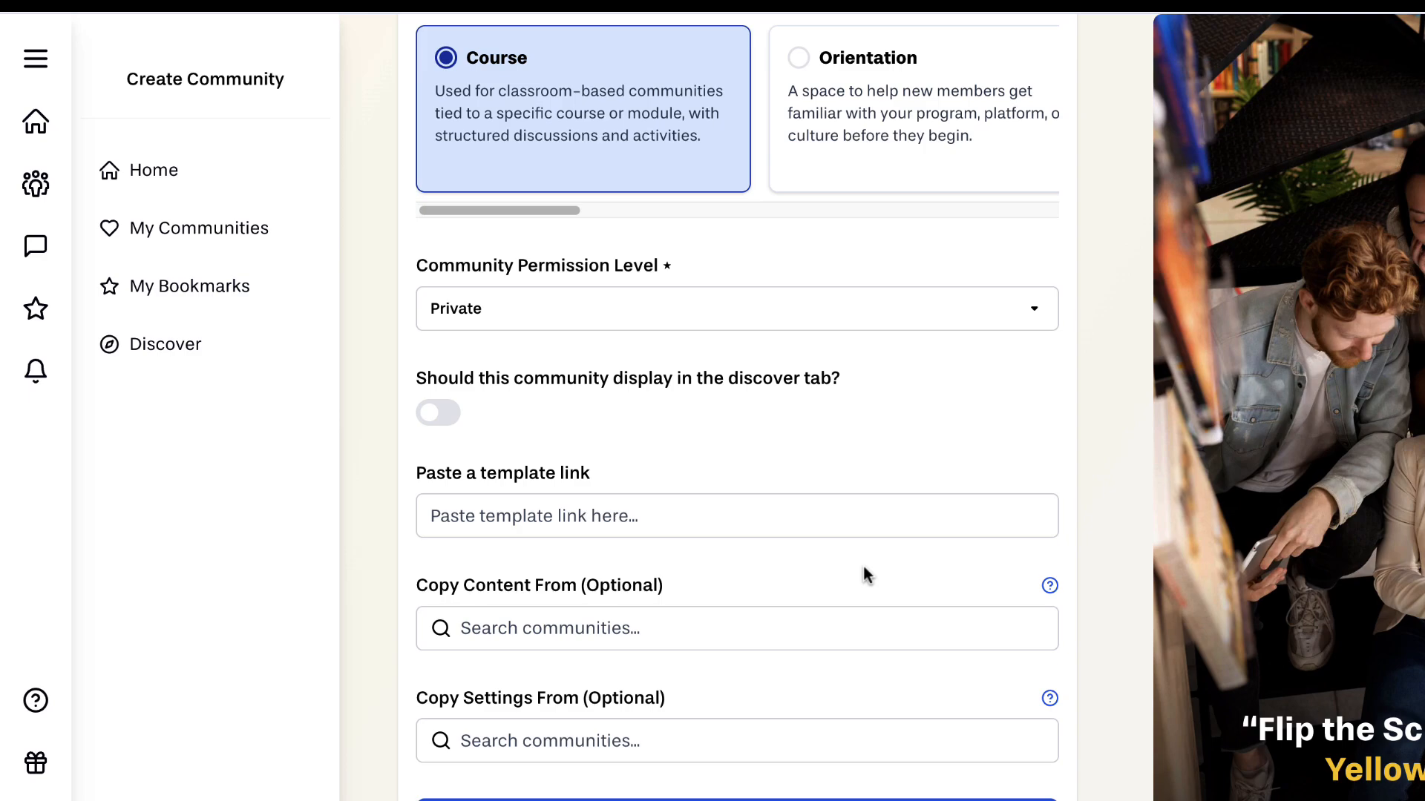
left_click(924, 742)
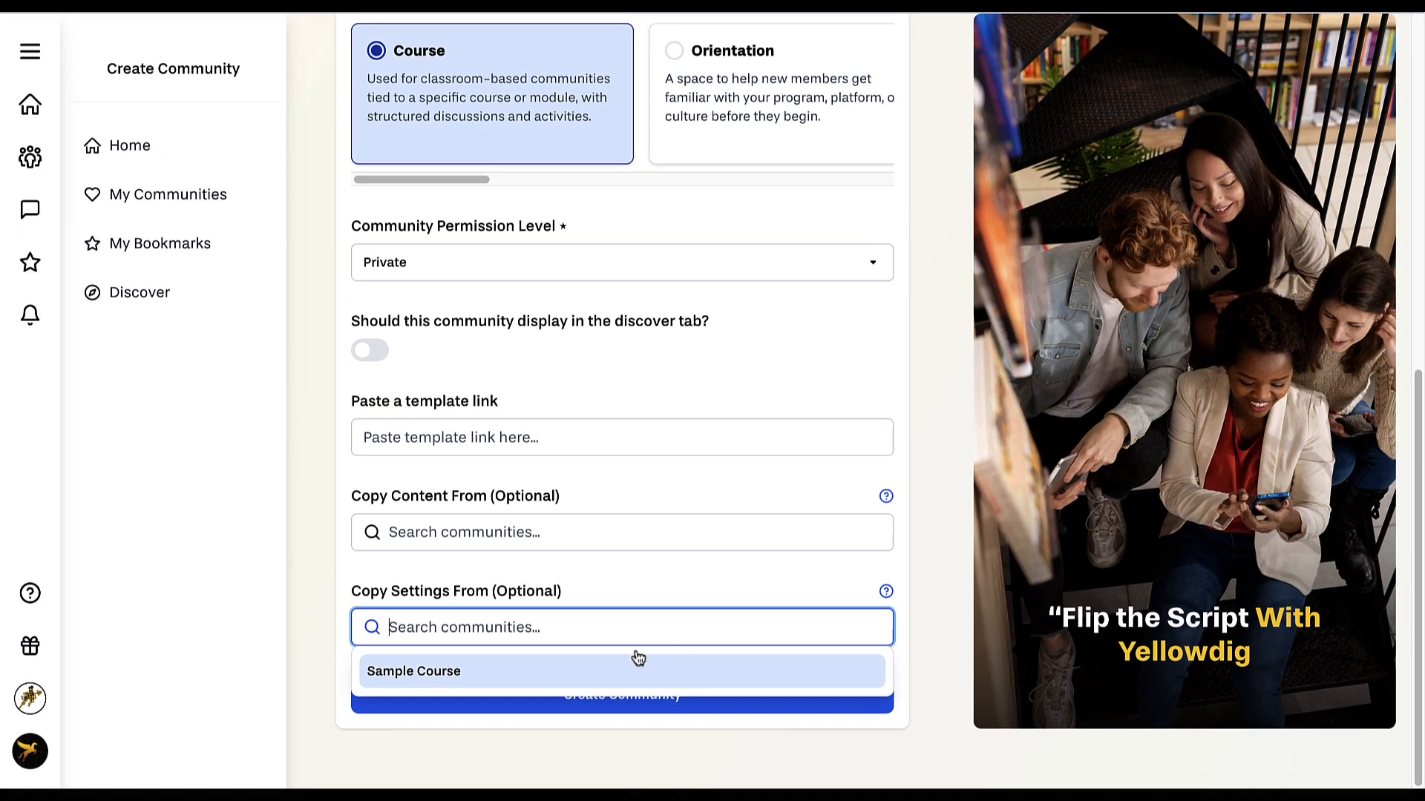
left_click(440, 674)
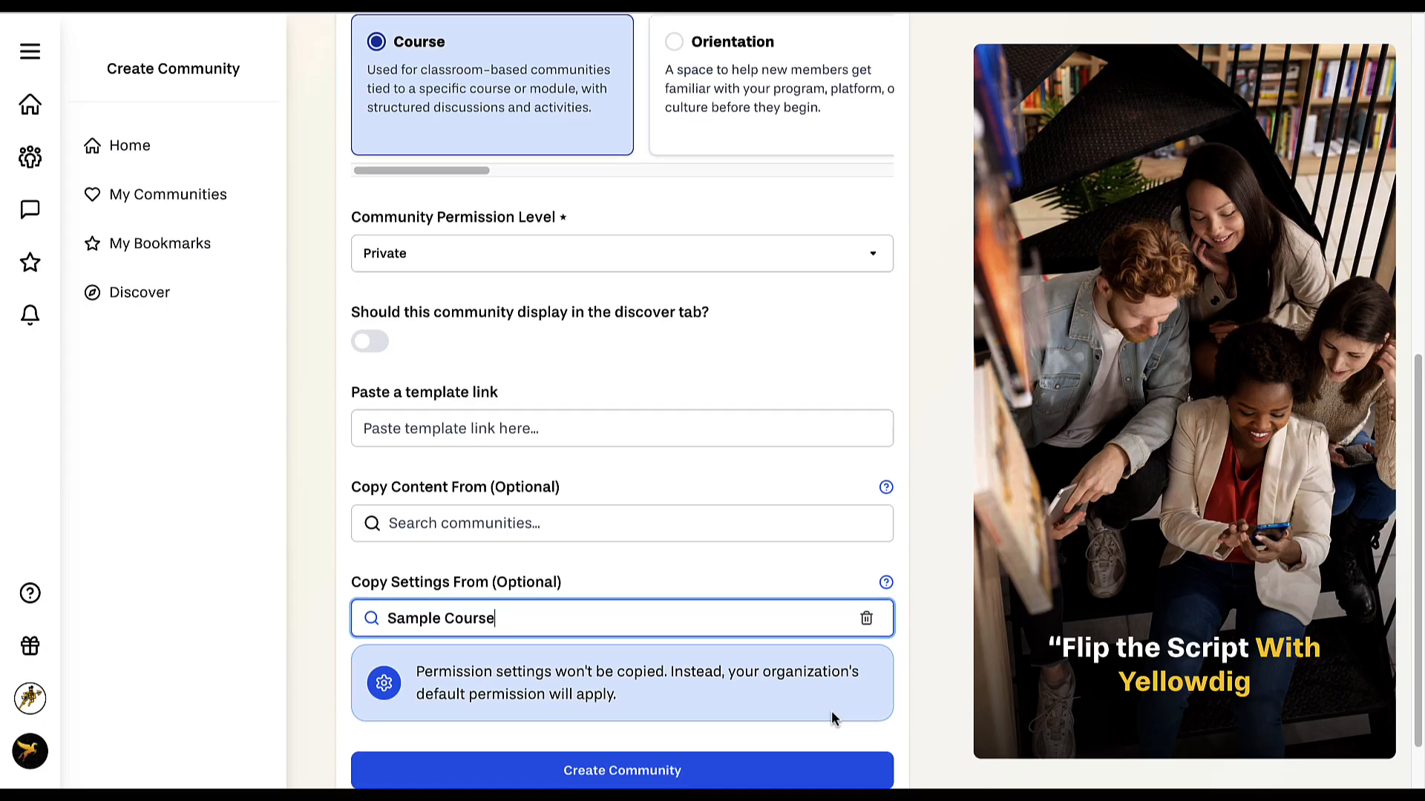
scroll(829, 714, "down", 2)
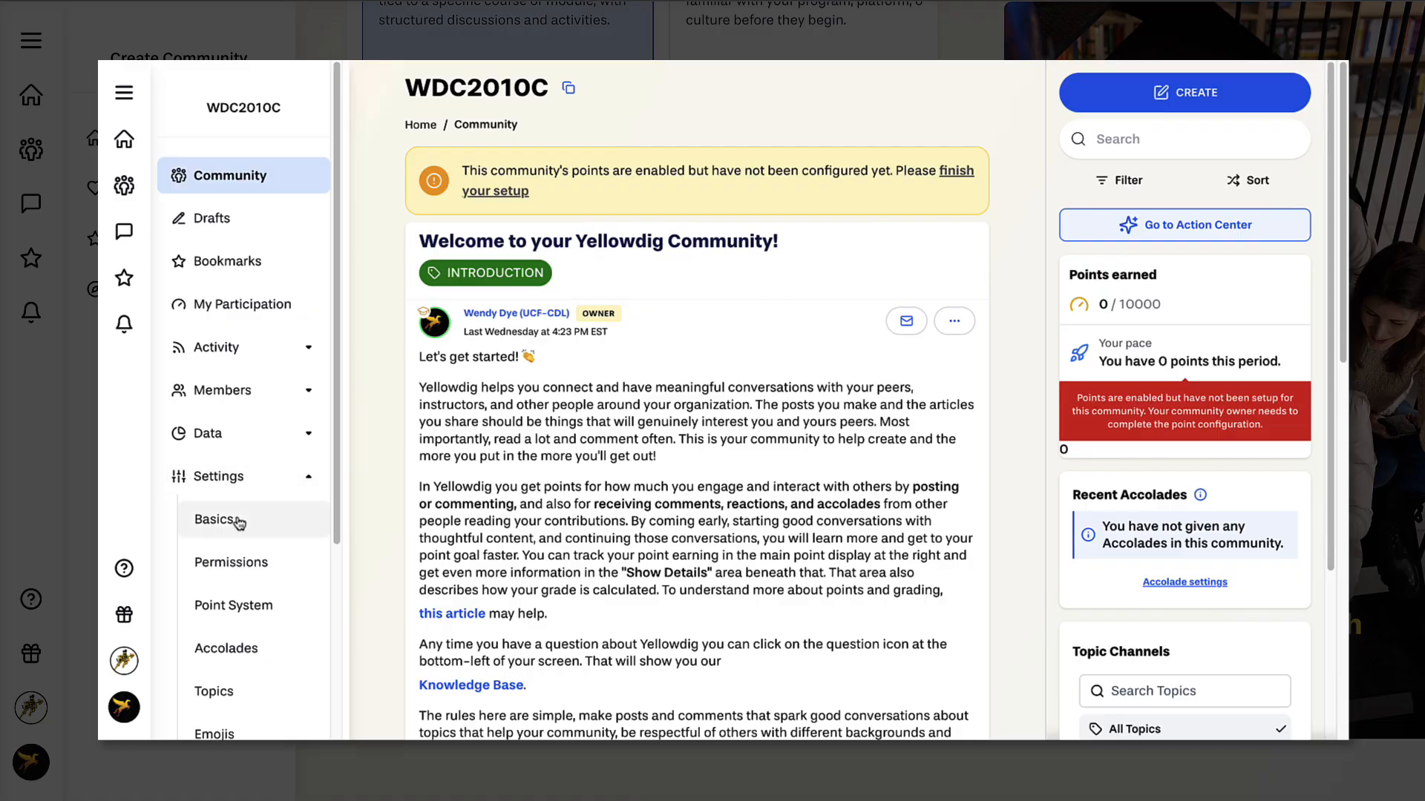
Review the Basic Settings page of the WDC2010C community
left_click(238, 521)
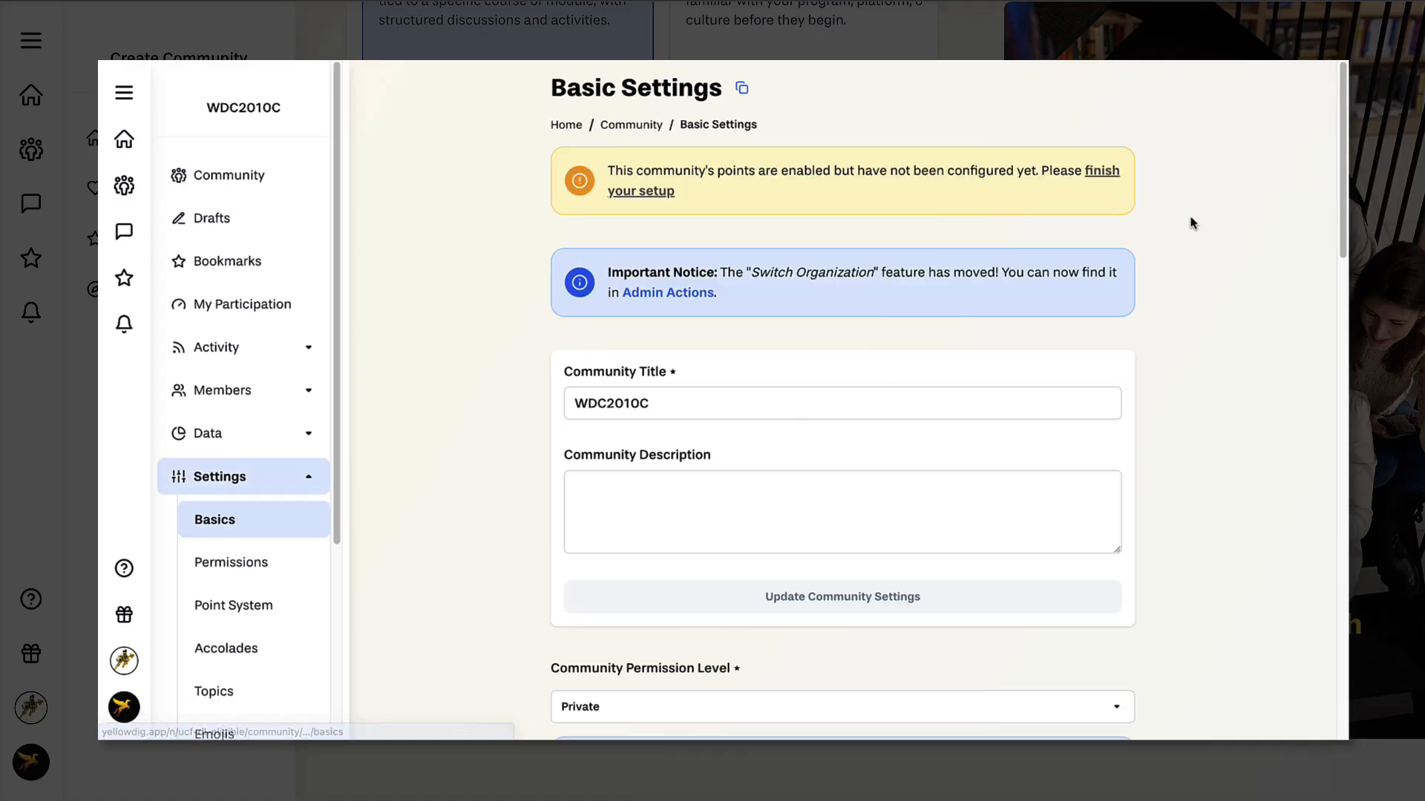
scroll(1310, 245, "down", 5)
scroll(1321, 271, "down", 15)
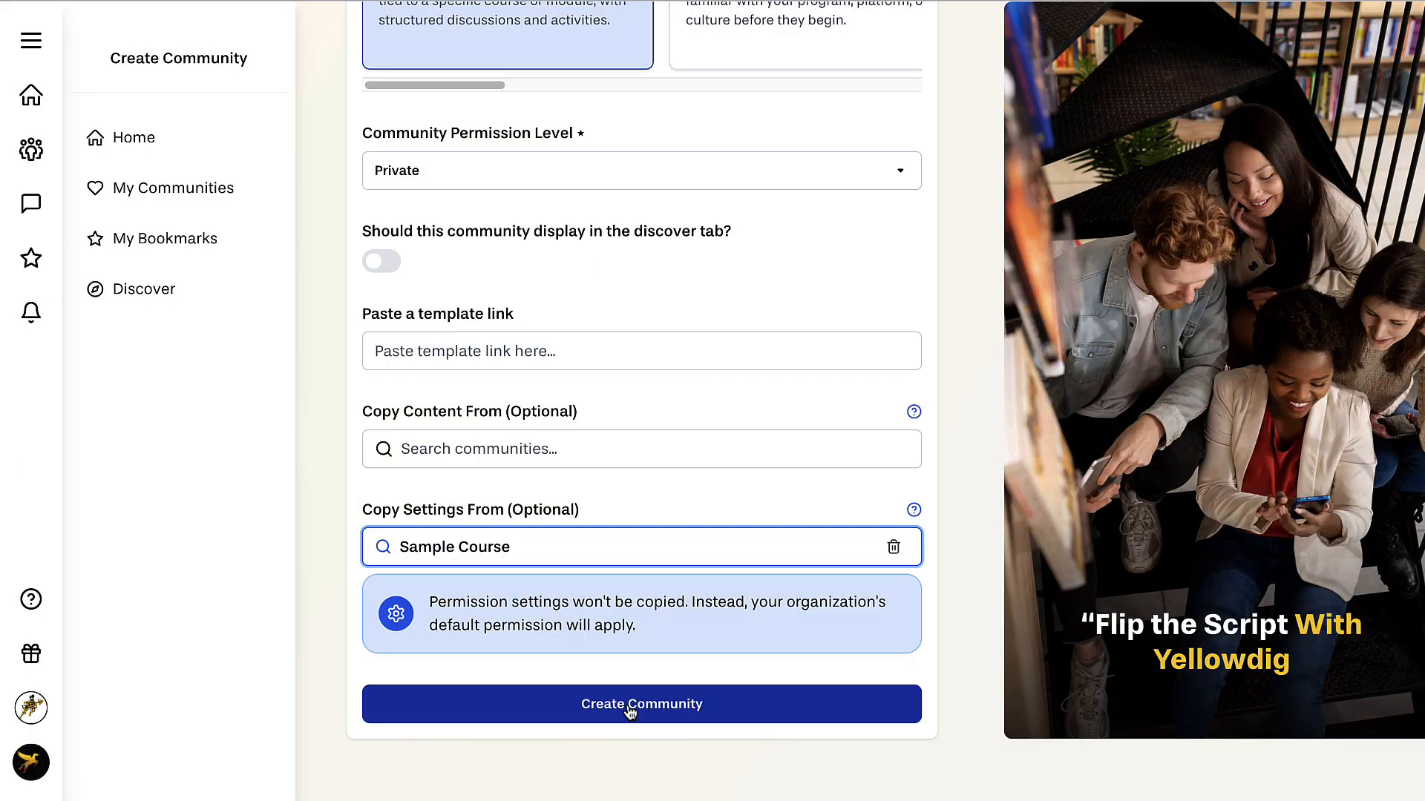
Create the community and minimize its Getting Started guide
left_click(630, 711)
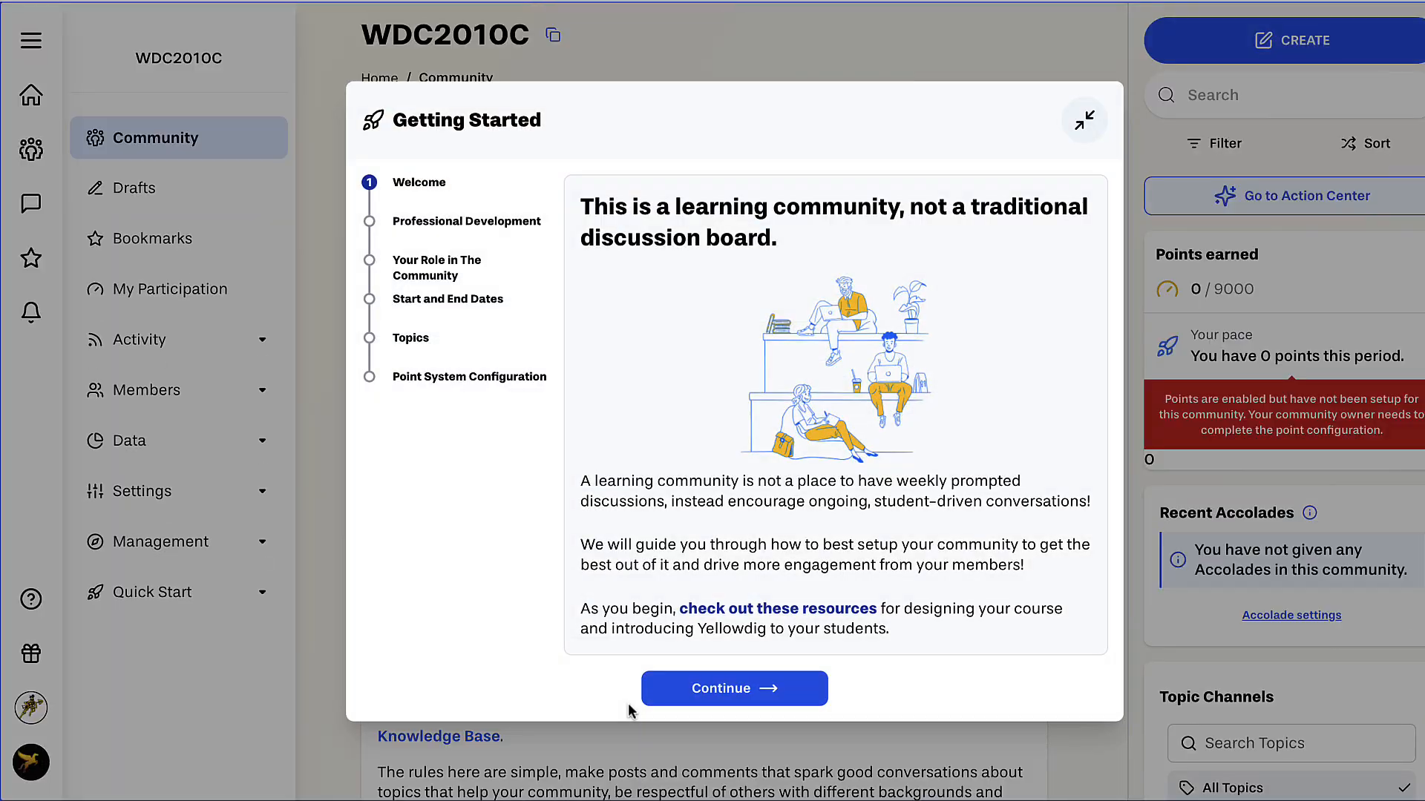
left_click(1096, 117)
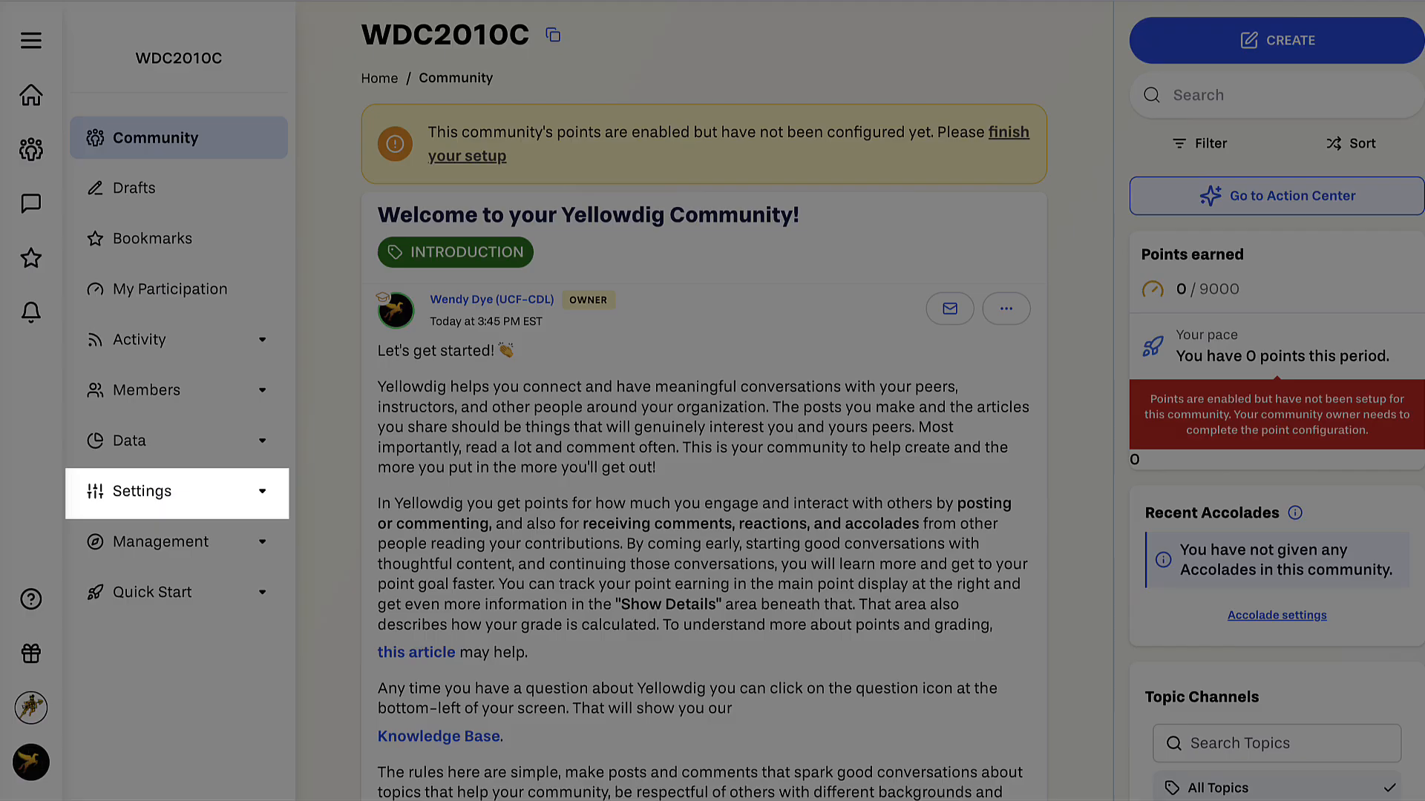
Set the first day to earn points to 08/19/2025 in the community's Point System settings
left_click(257, 501)
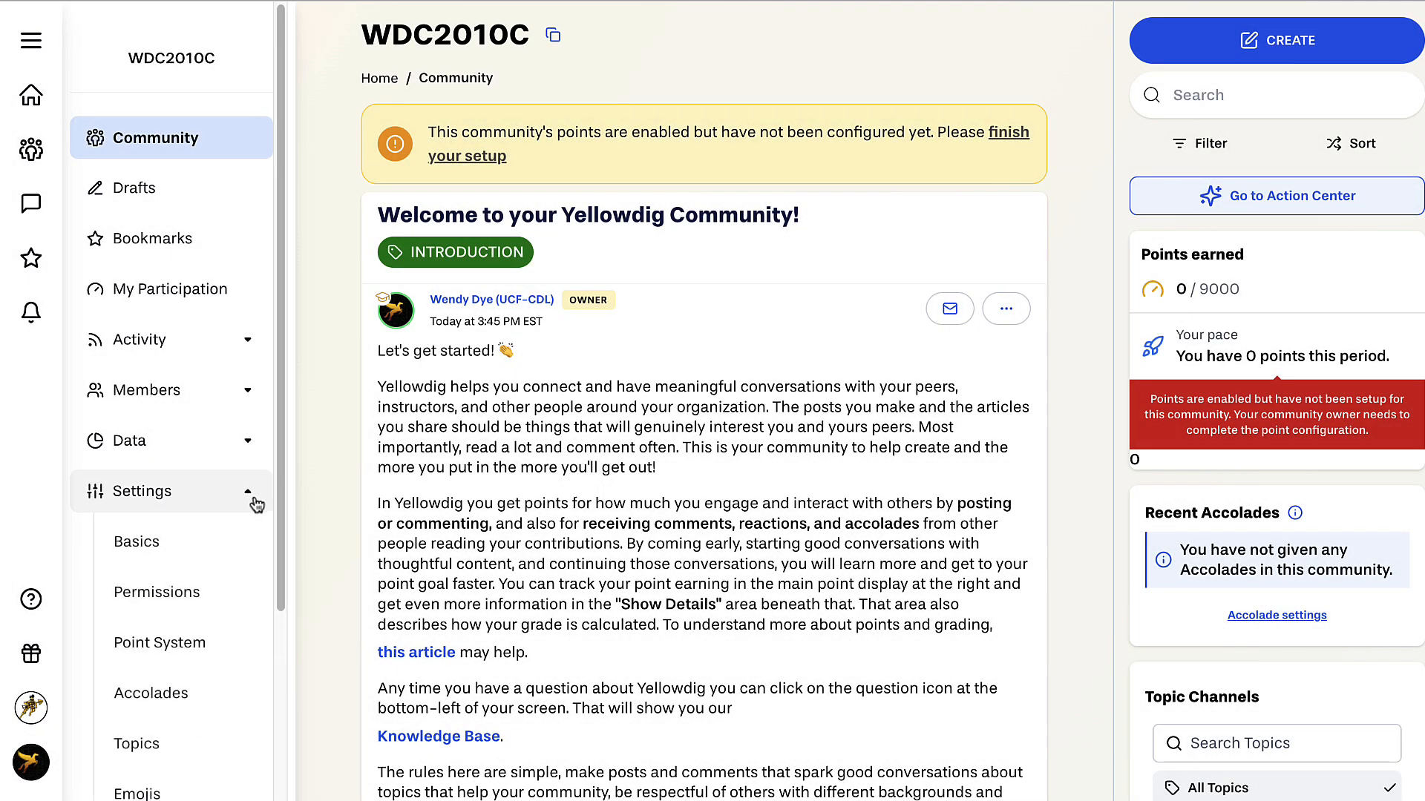
scroll(256, 503, "down", 4)
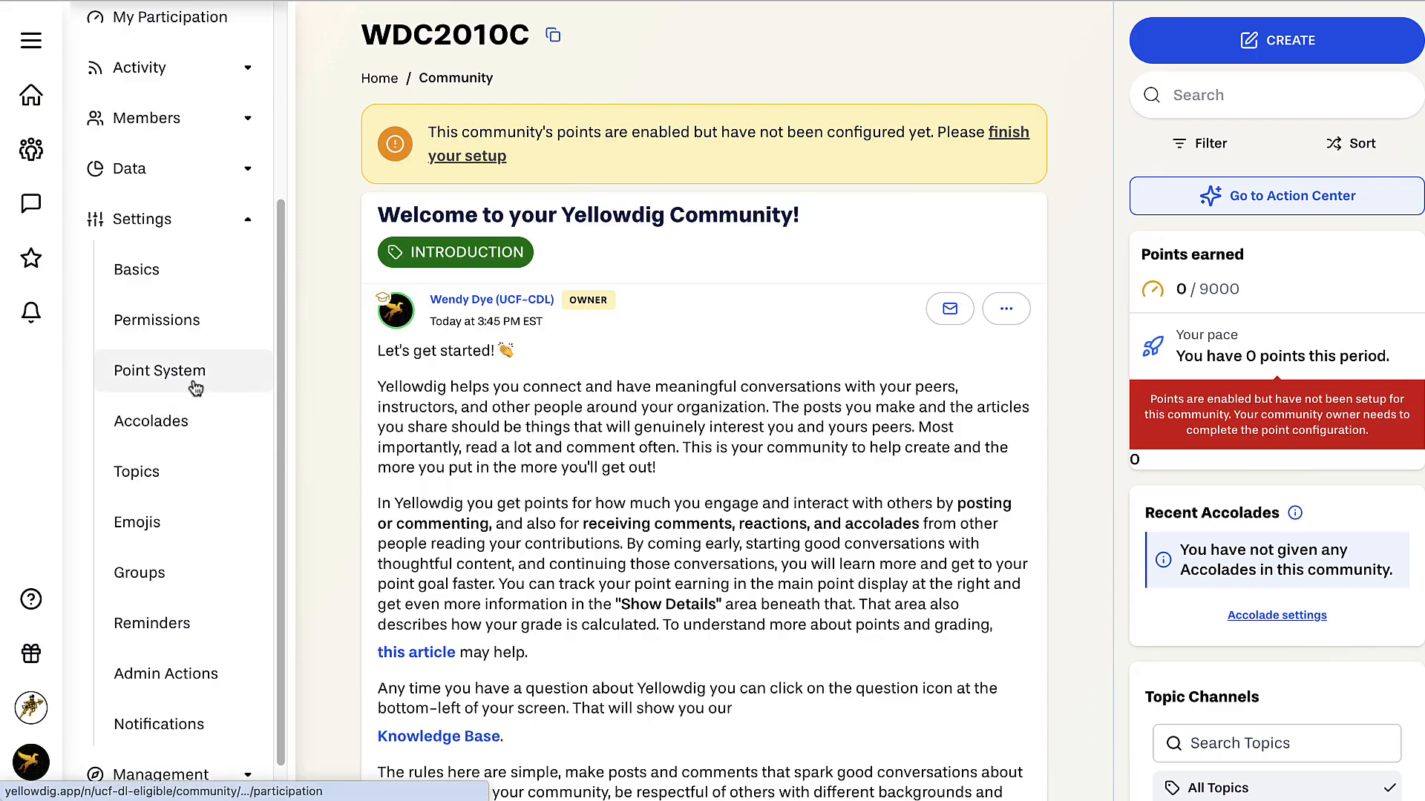
left_click(192, 380)
left_click(964, 456)
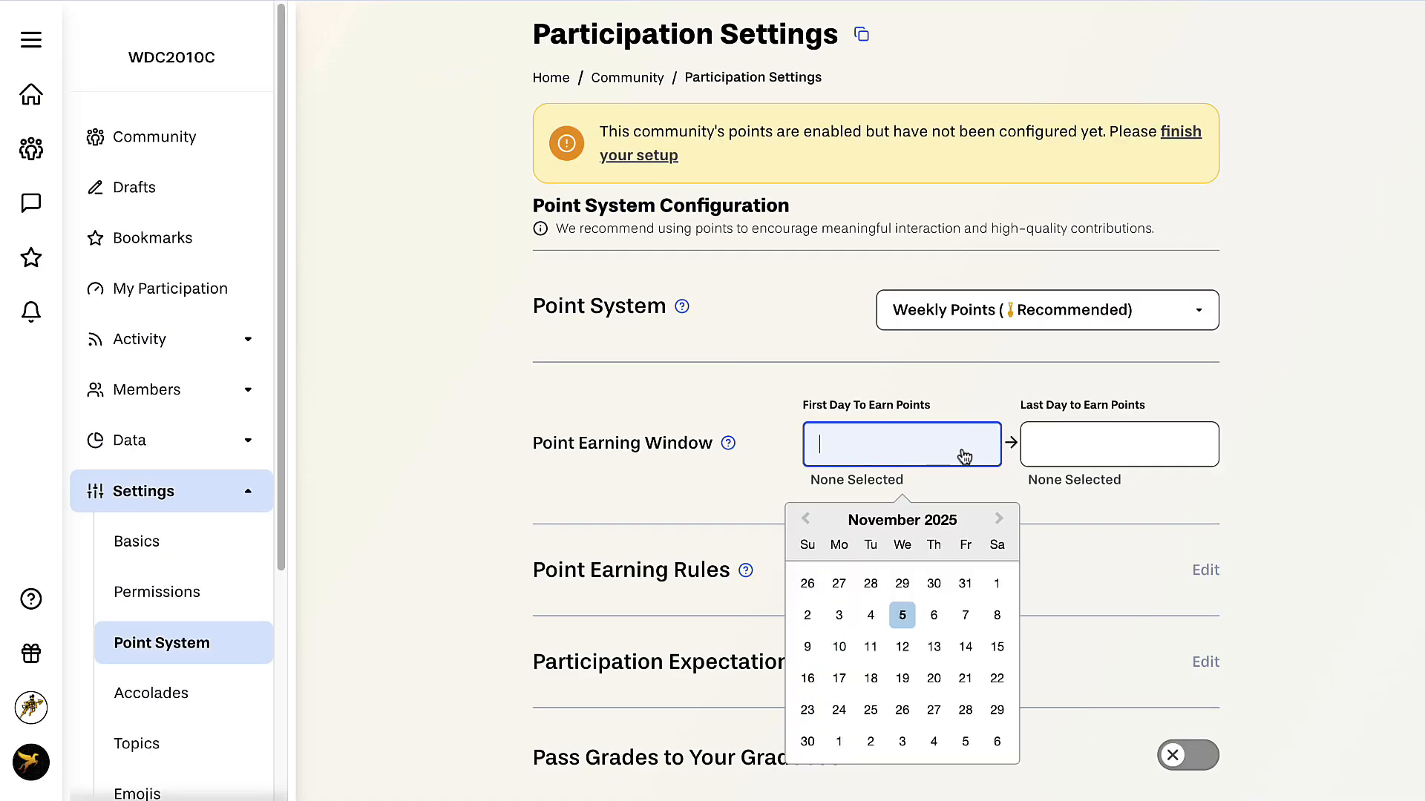
left_click(807, 521)
left_click(806, 522)
left_click(806, 522)
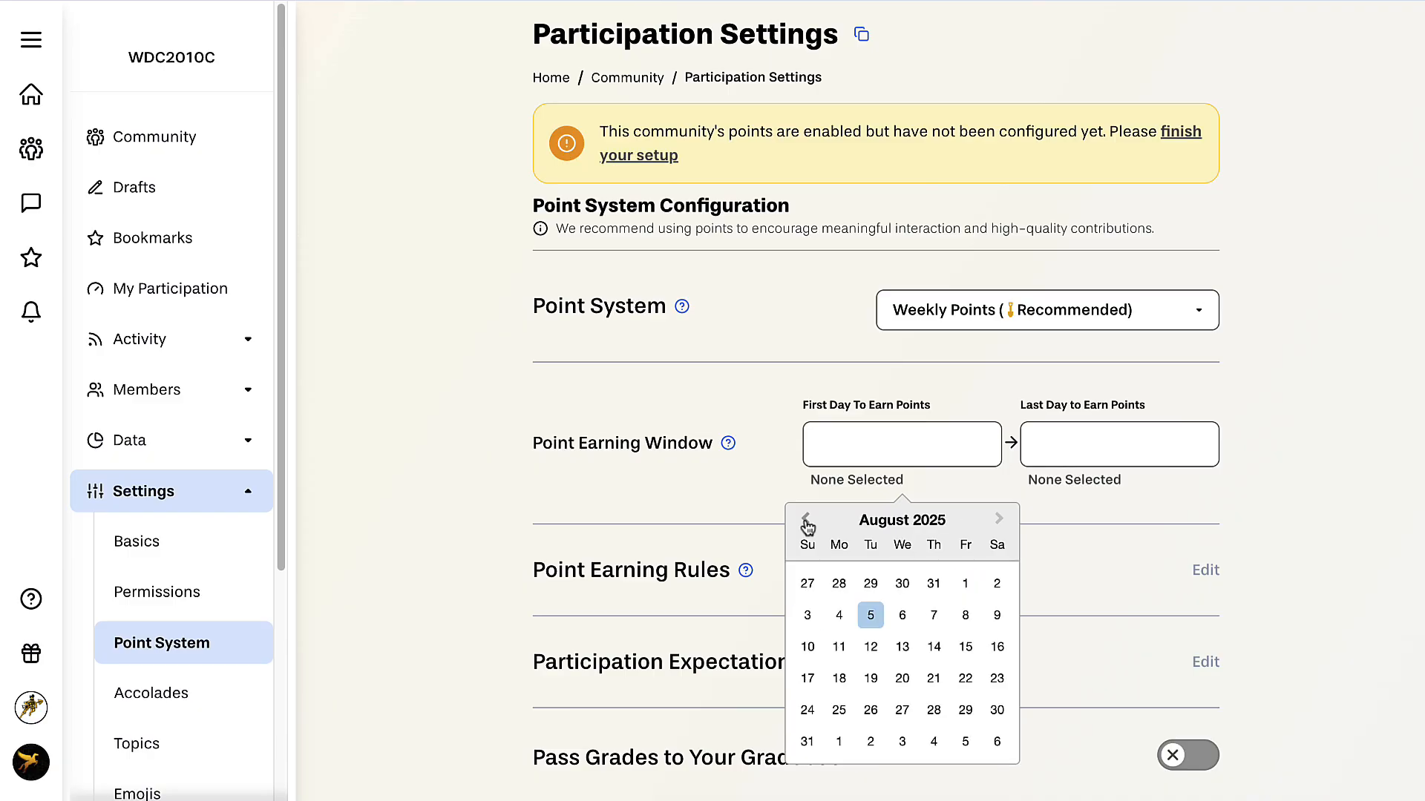
left_click(861, 678)
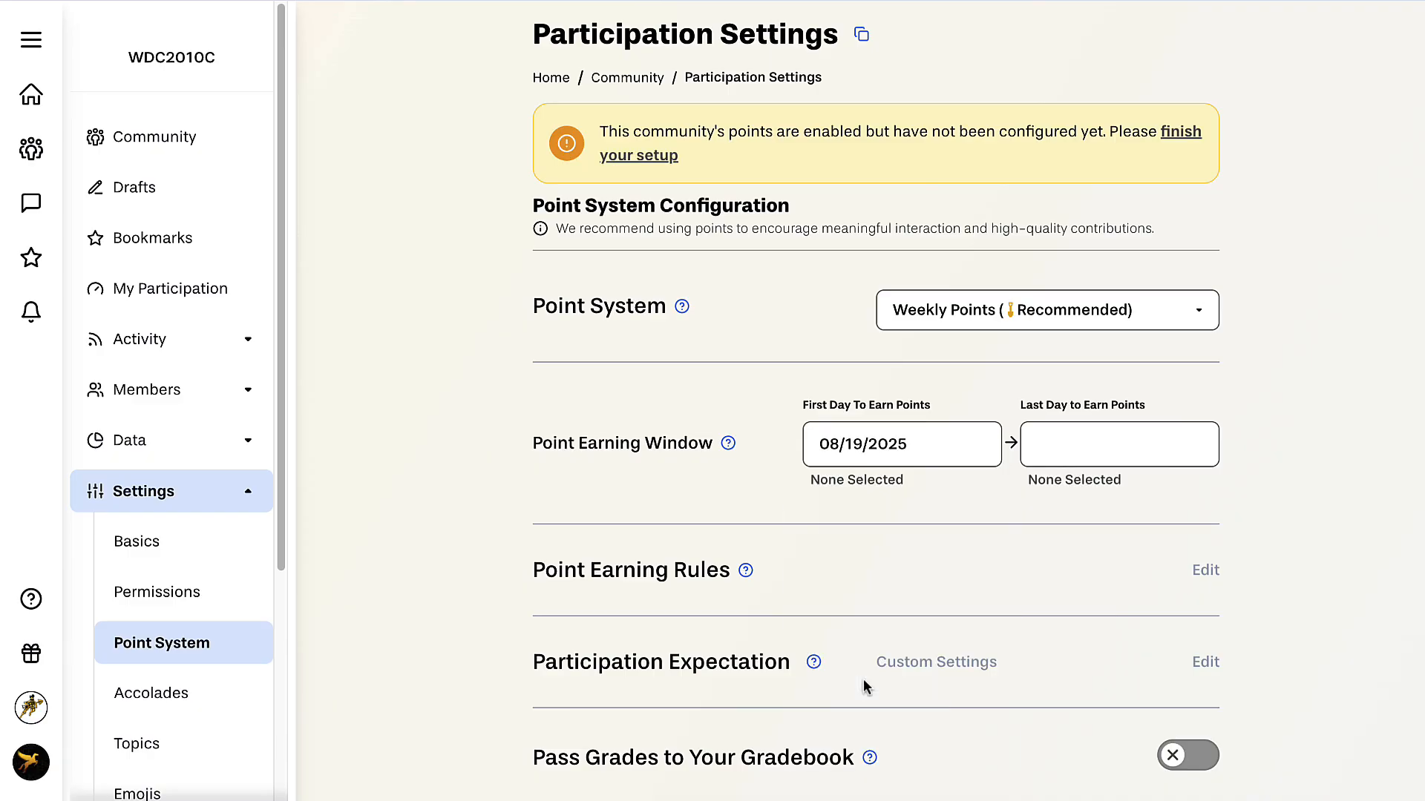
Set the last day to earn points to 12/18/2025 in the community's Point Earning Window
left_click(1195, 464)
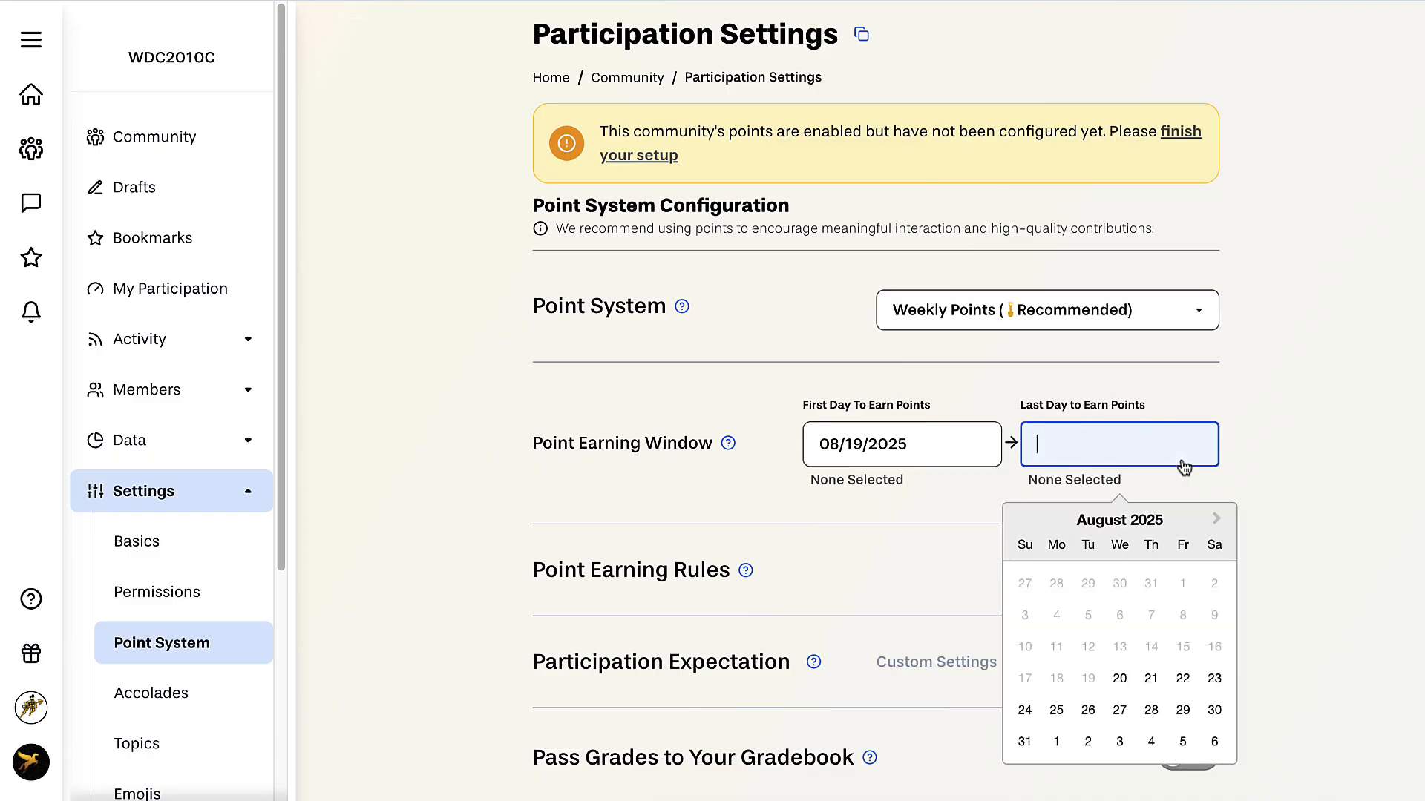
left_click(1216, 518)
left_click(1216, 519)
left_click(1216, 519)
left_click(1216, 518)
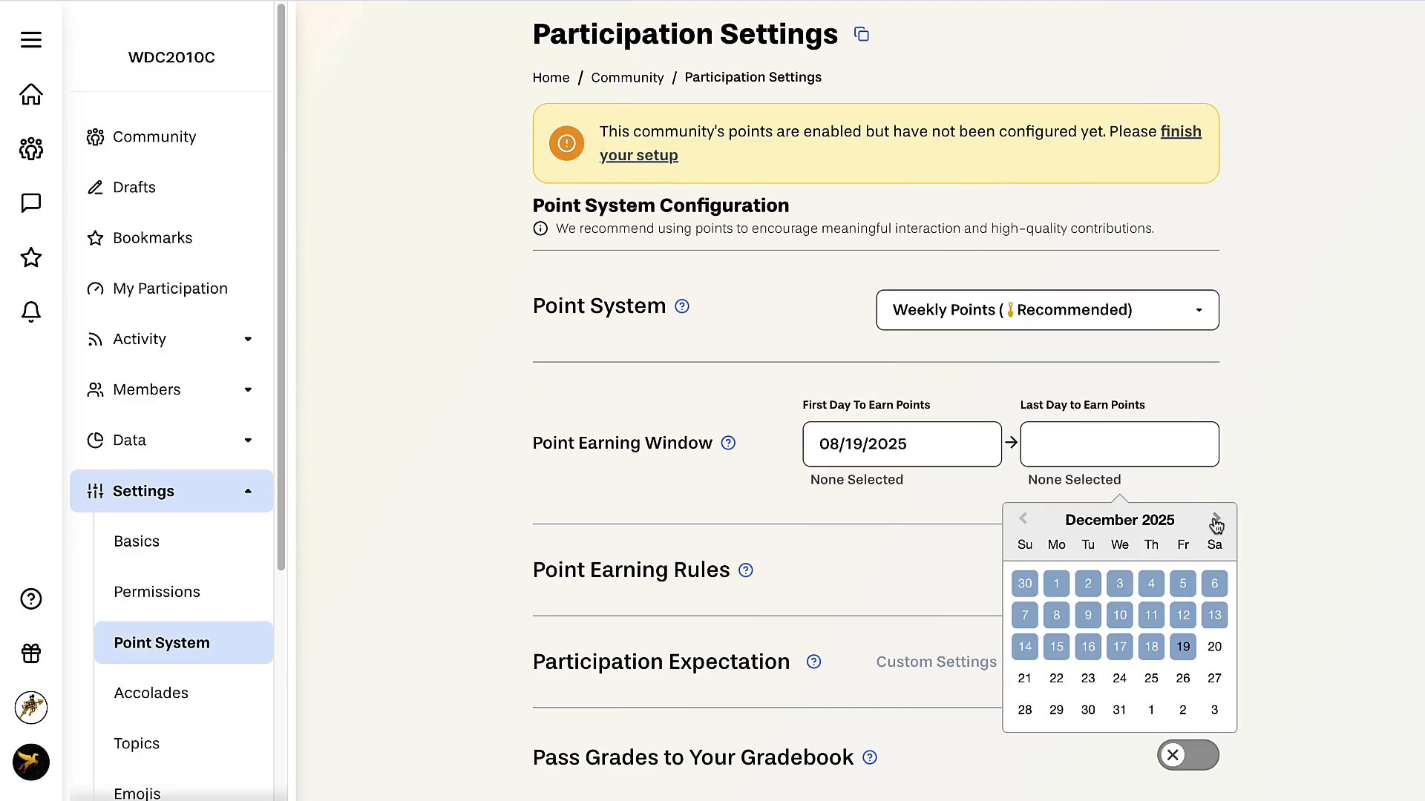
left_click(1155, 654)
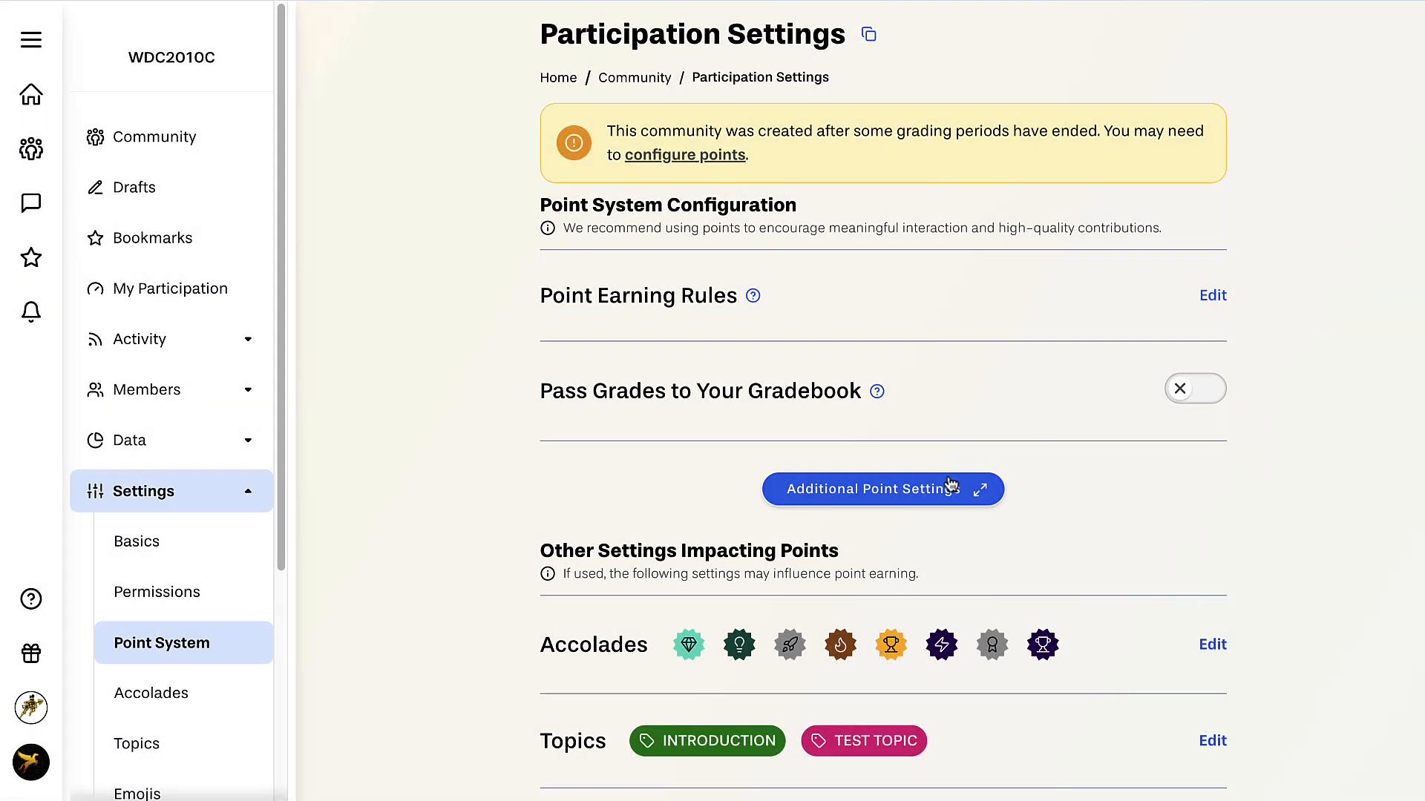
Expand the additional point settings and view the list of earning periods for the Point Earning Window
left_click(951, 485)
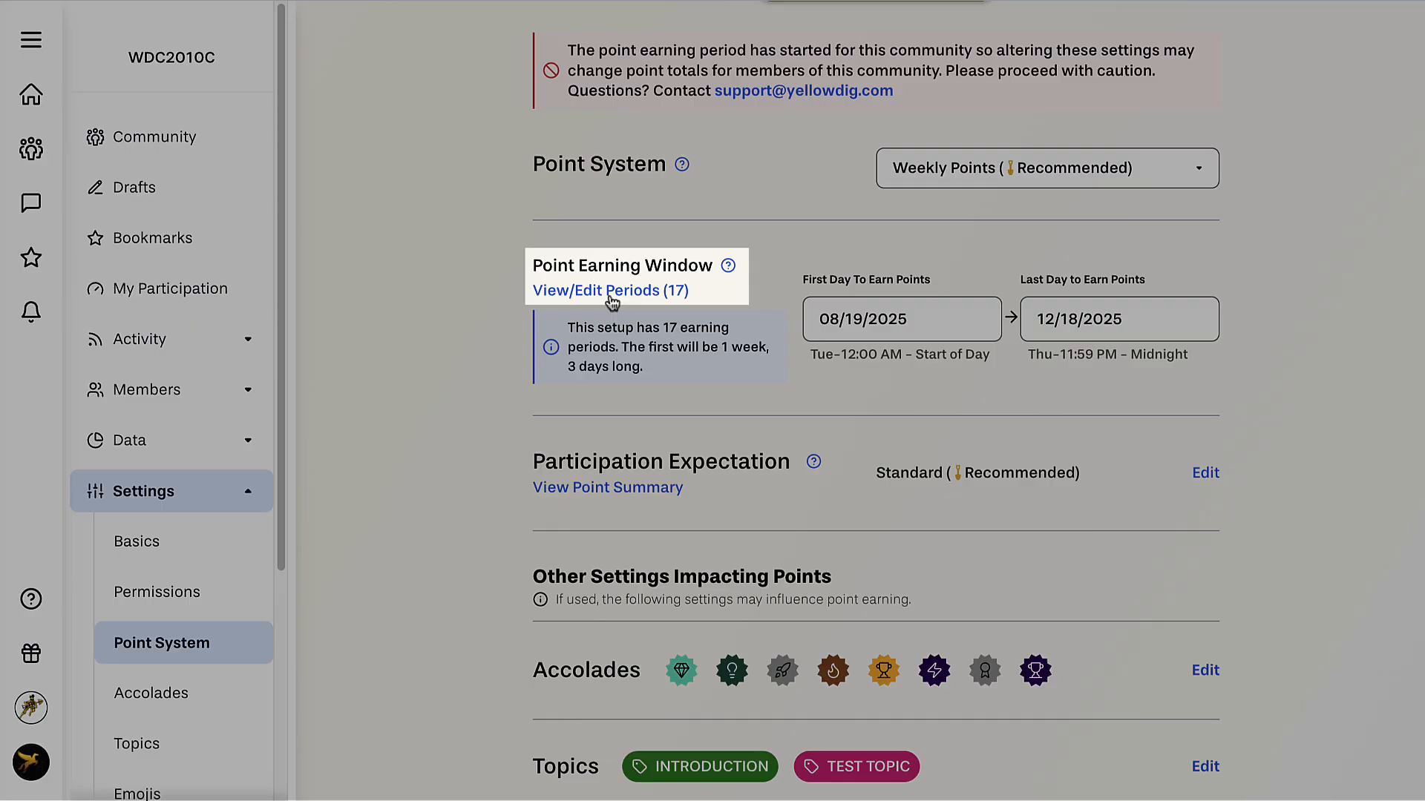
left_click(612, 290)
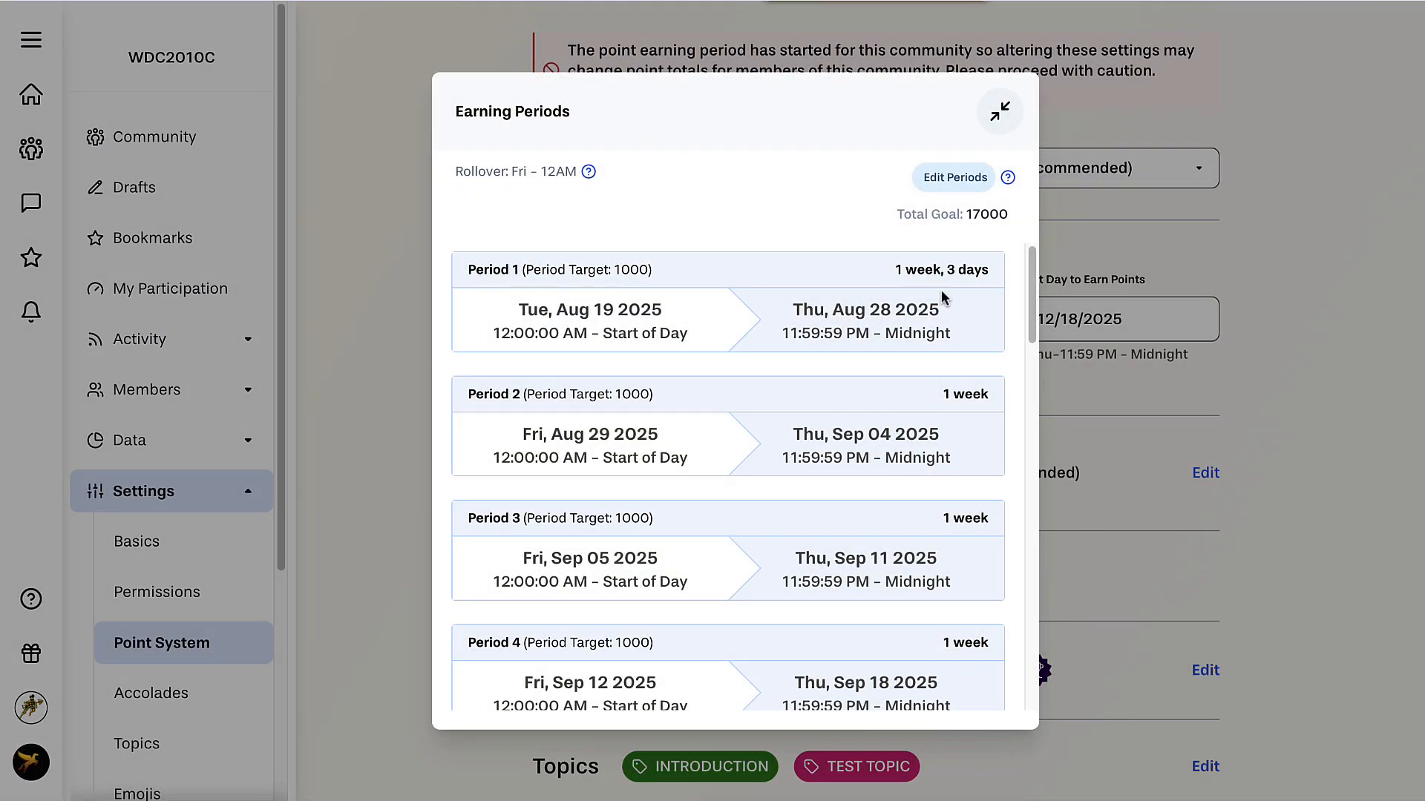
left_click(1315, 414)
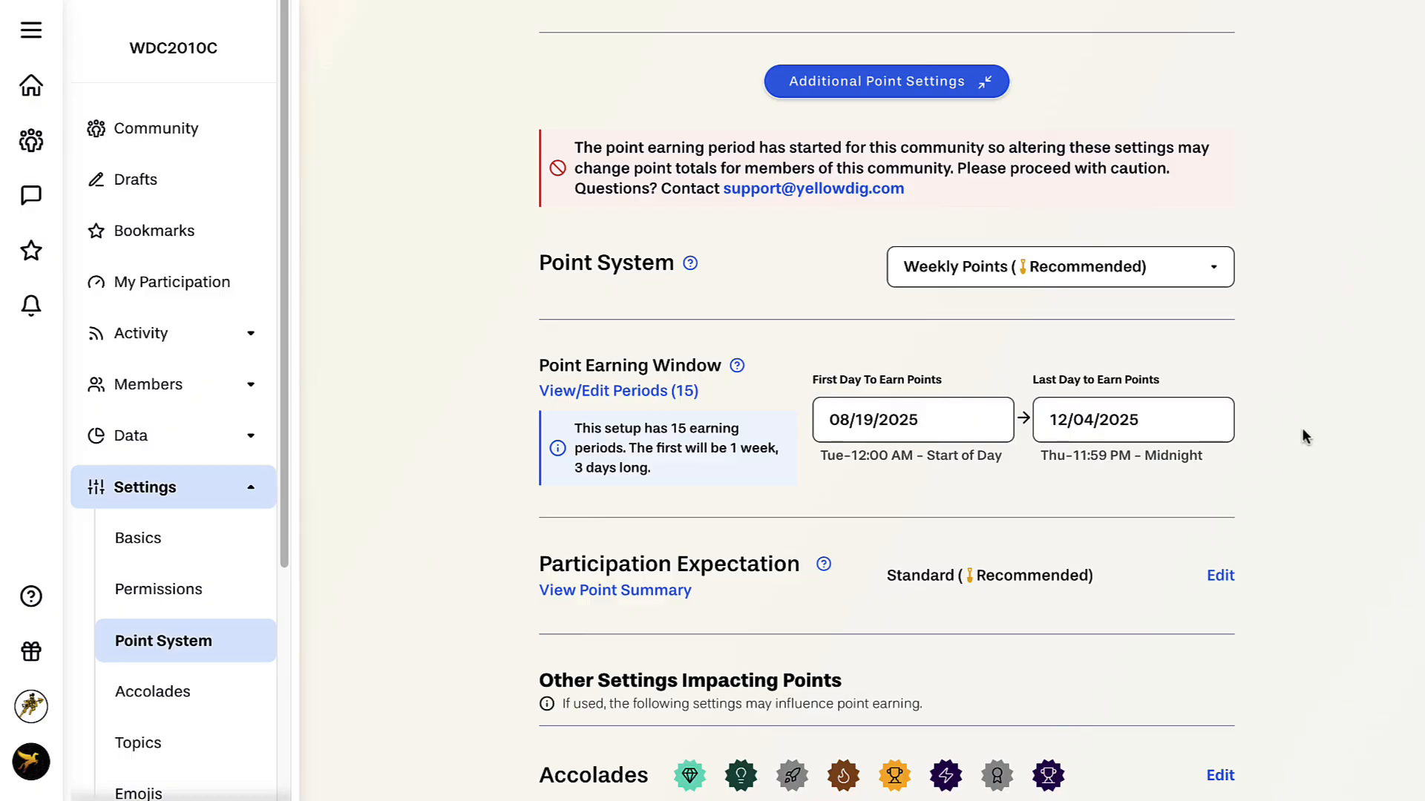
Set the last day to earn points to 12/05/2025 and review the earning periods from first to last
left_click(1188, 432)
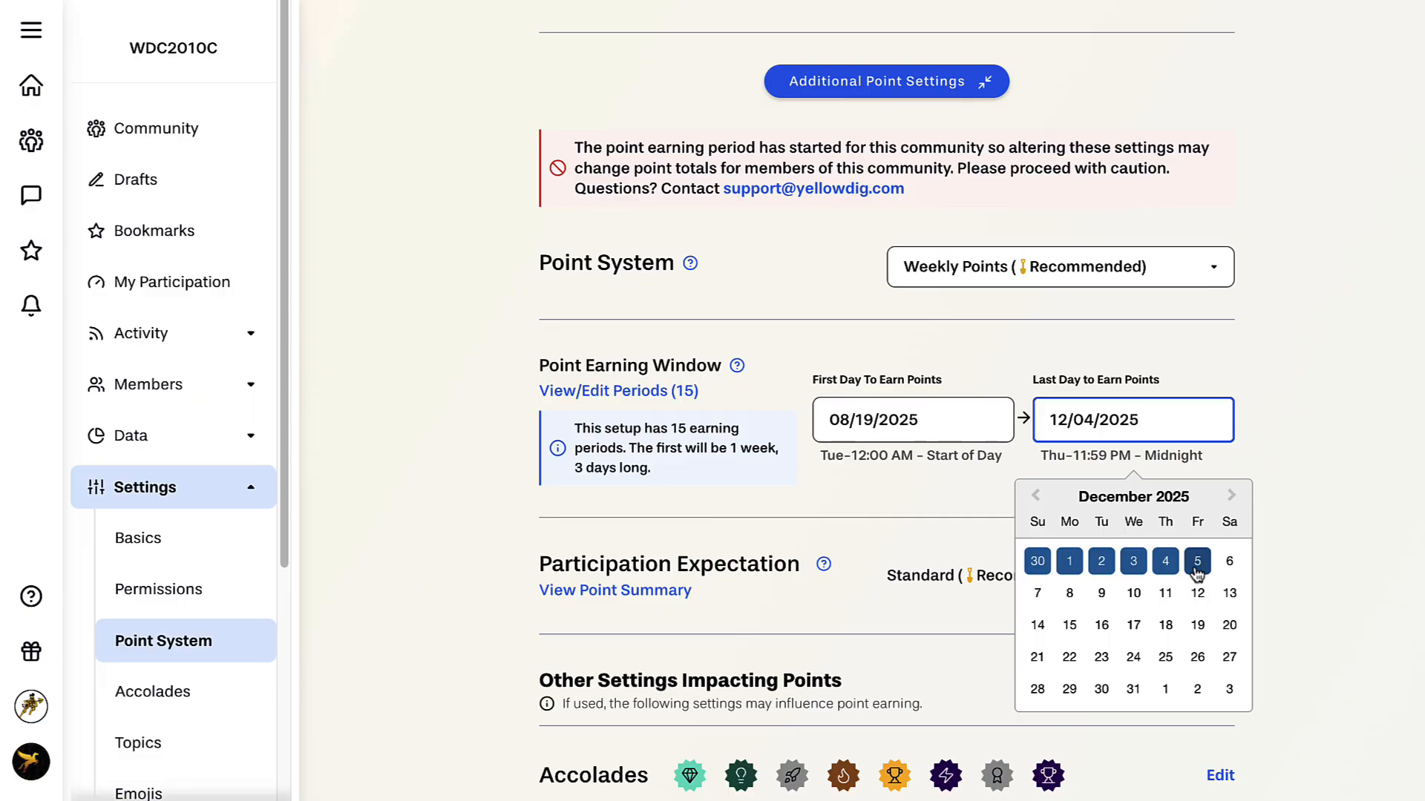
left_click(1196, 564)
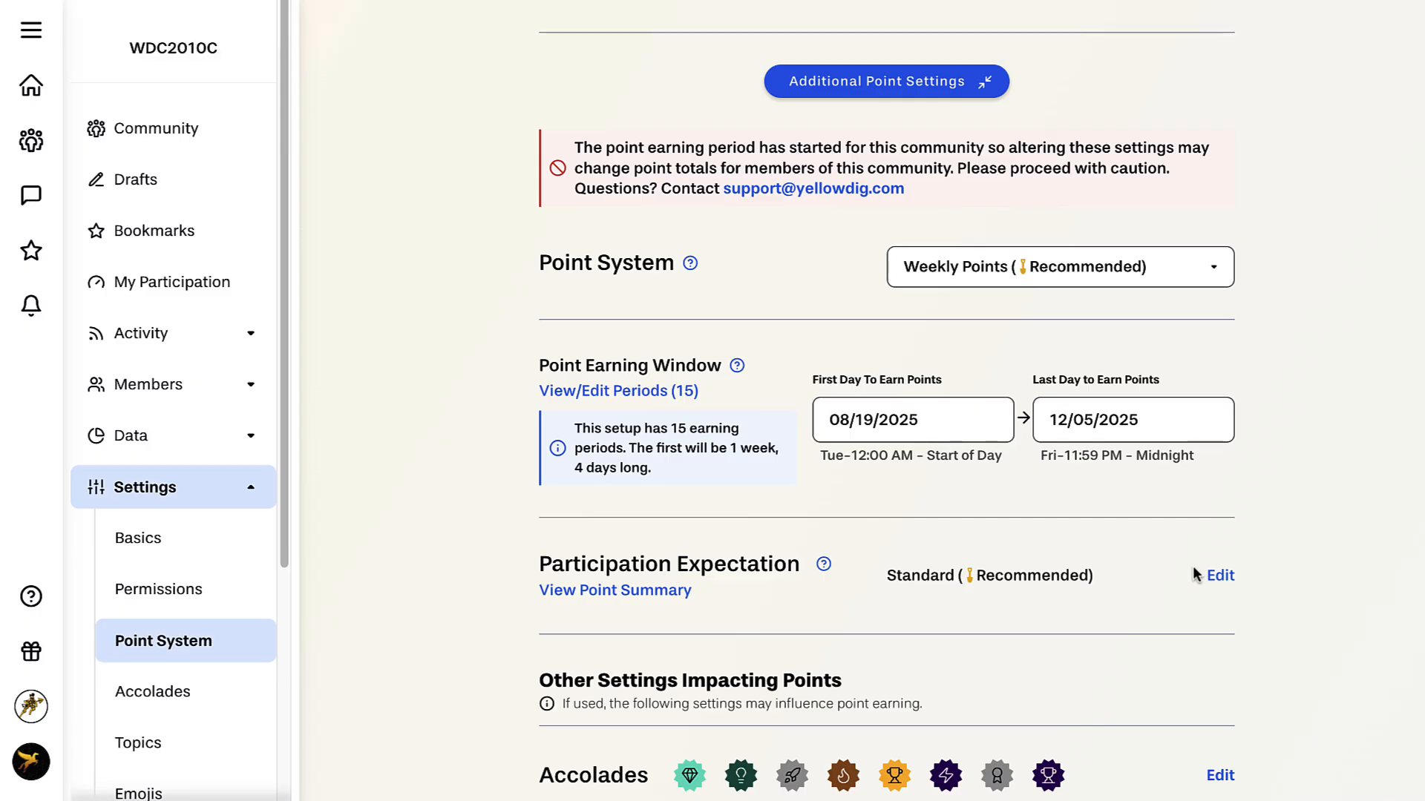
left_click(605, 390)
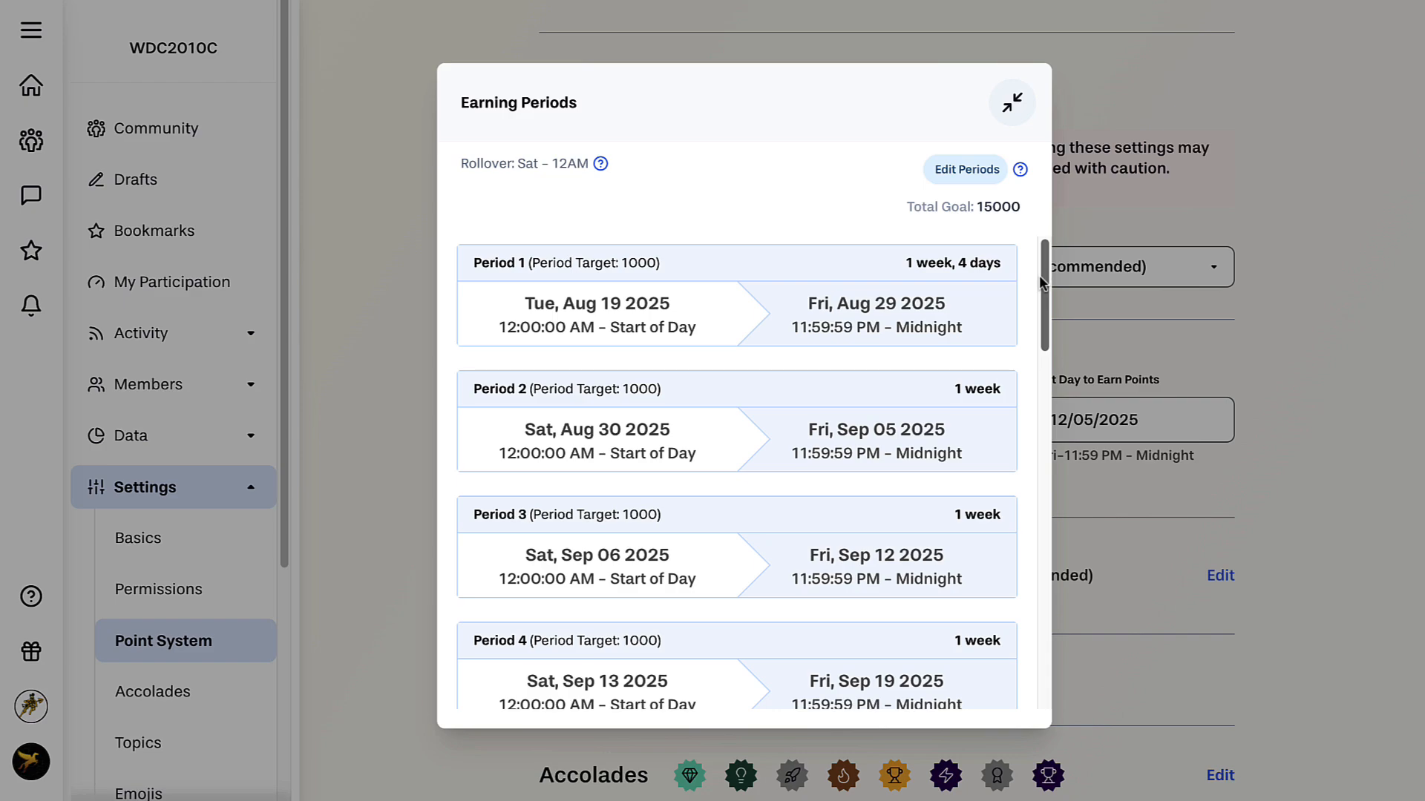
left_click_drag(1044, 301, 1018, 649)
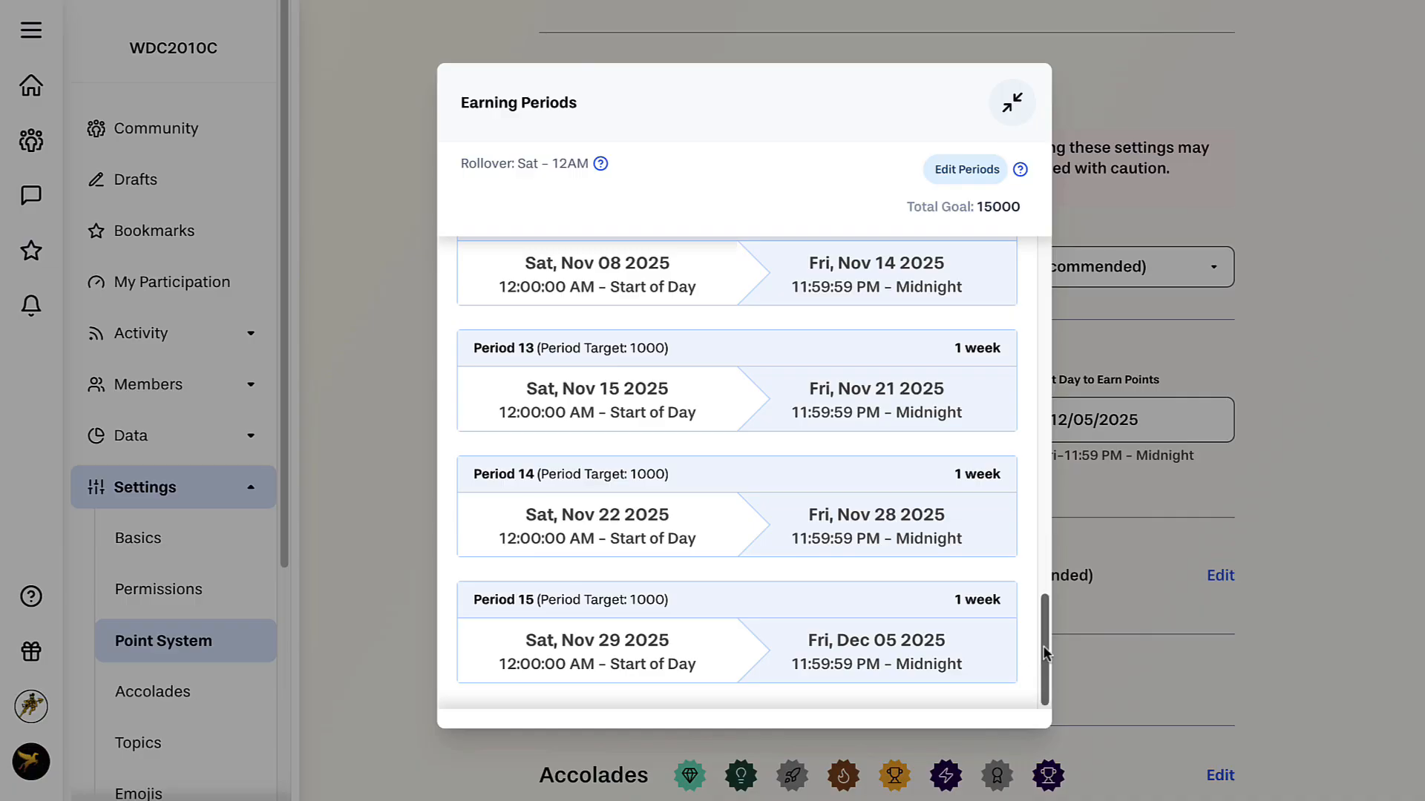
left_click_drag(1045, 653, 1068, 266)
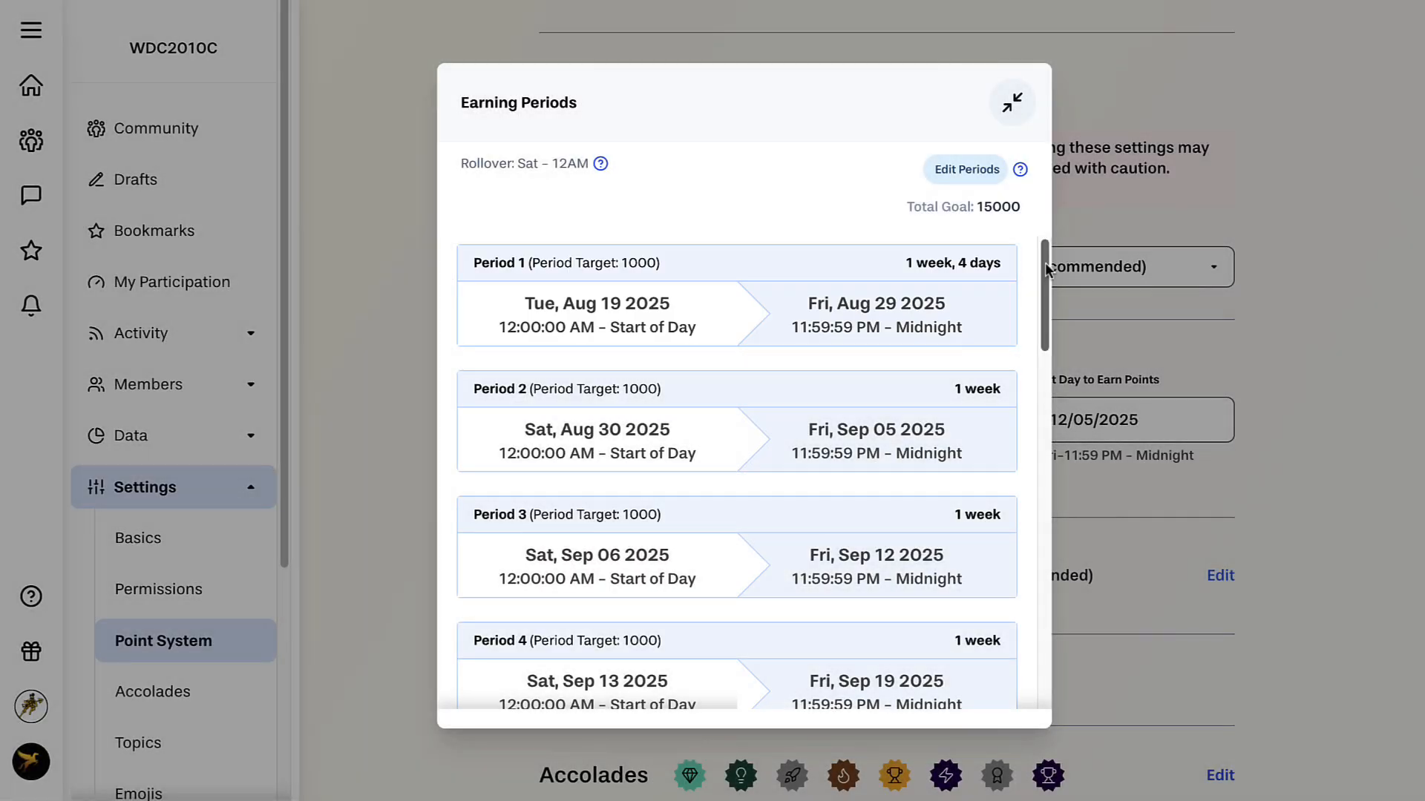
left_click_drag(1046, 269, 1049, 666)
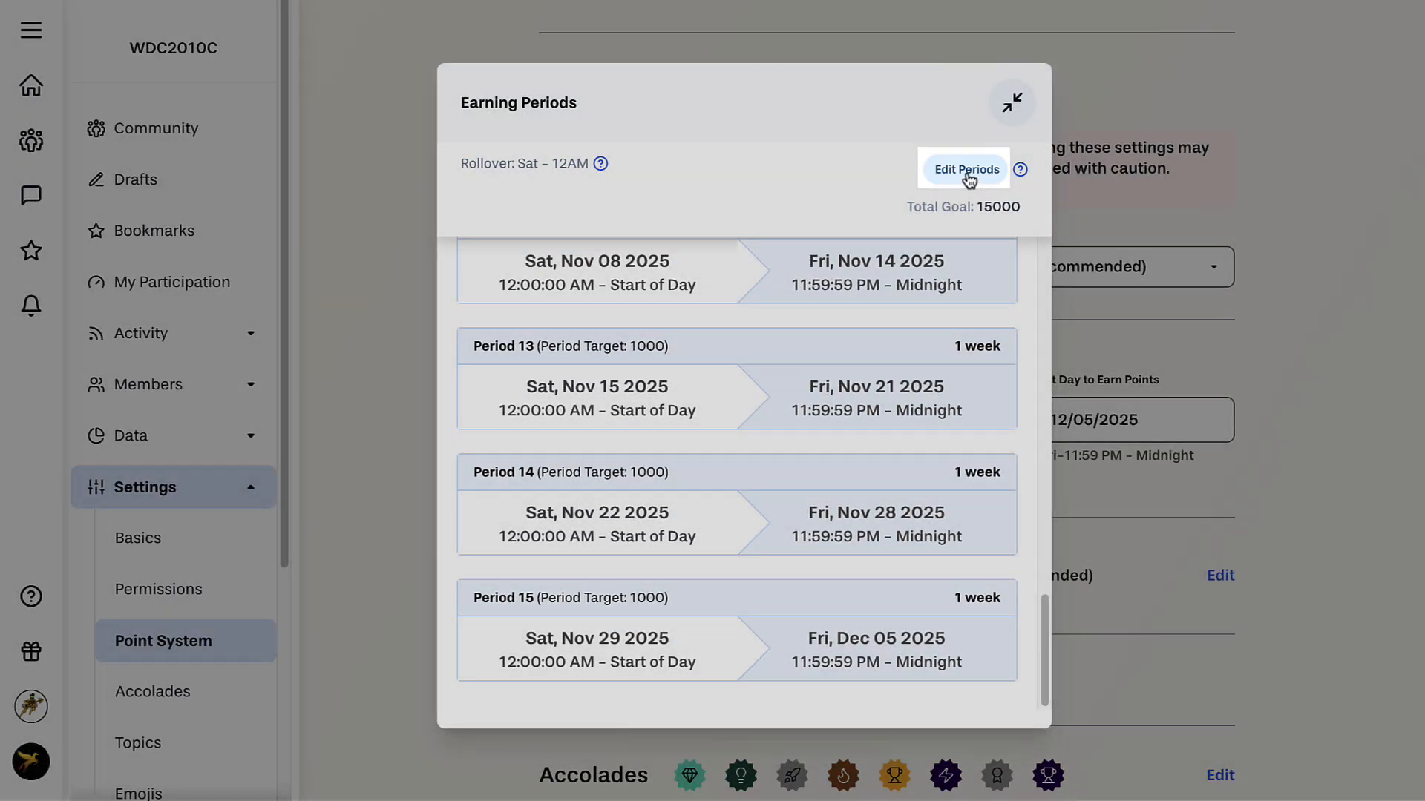
Merge earning Periods 14 and 15 into one period and close the earning periods list
left_click(968, 177)
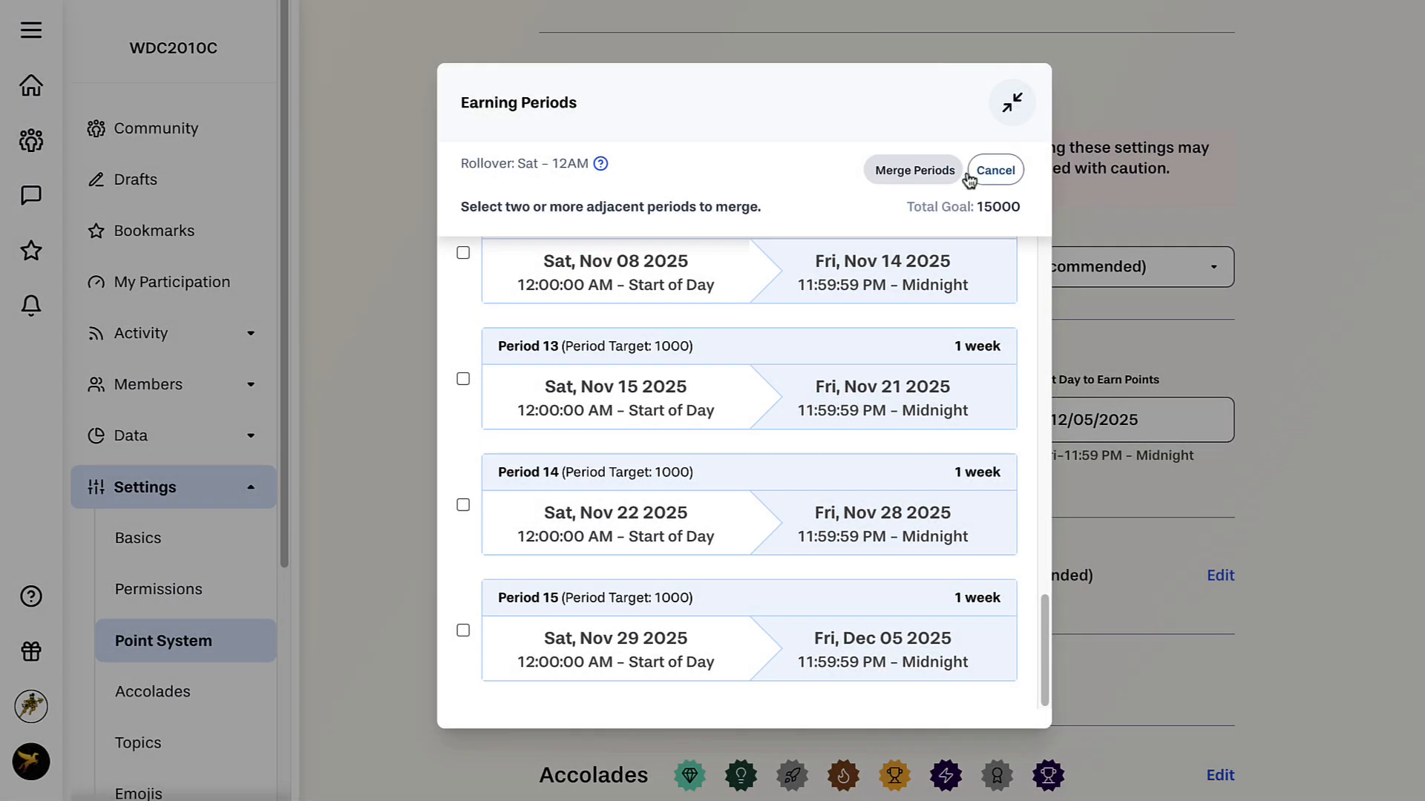
left_click(463, 506)
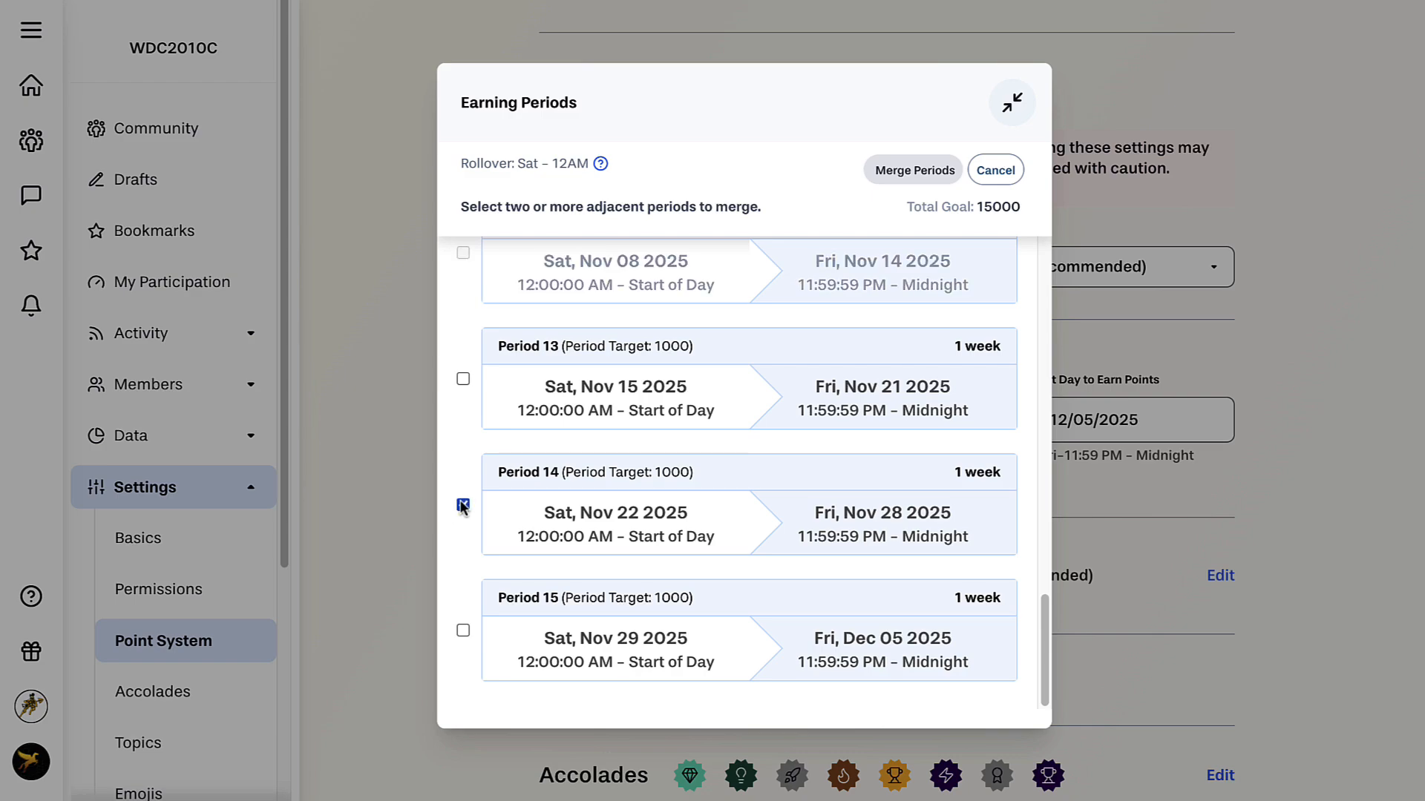
left_click(463, 632)
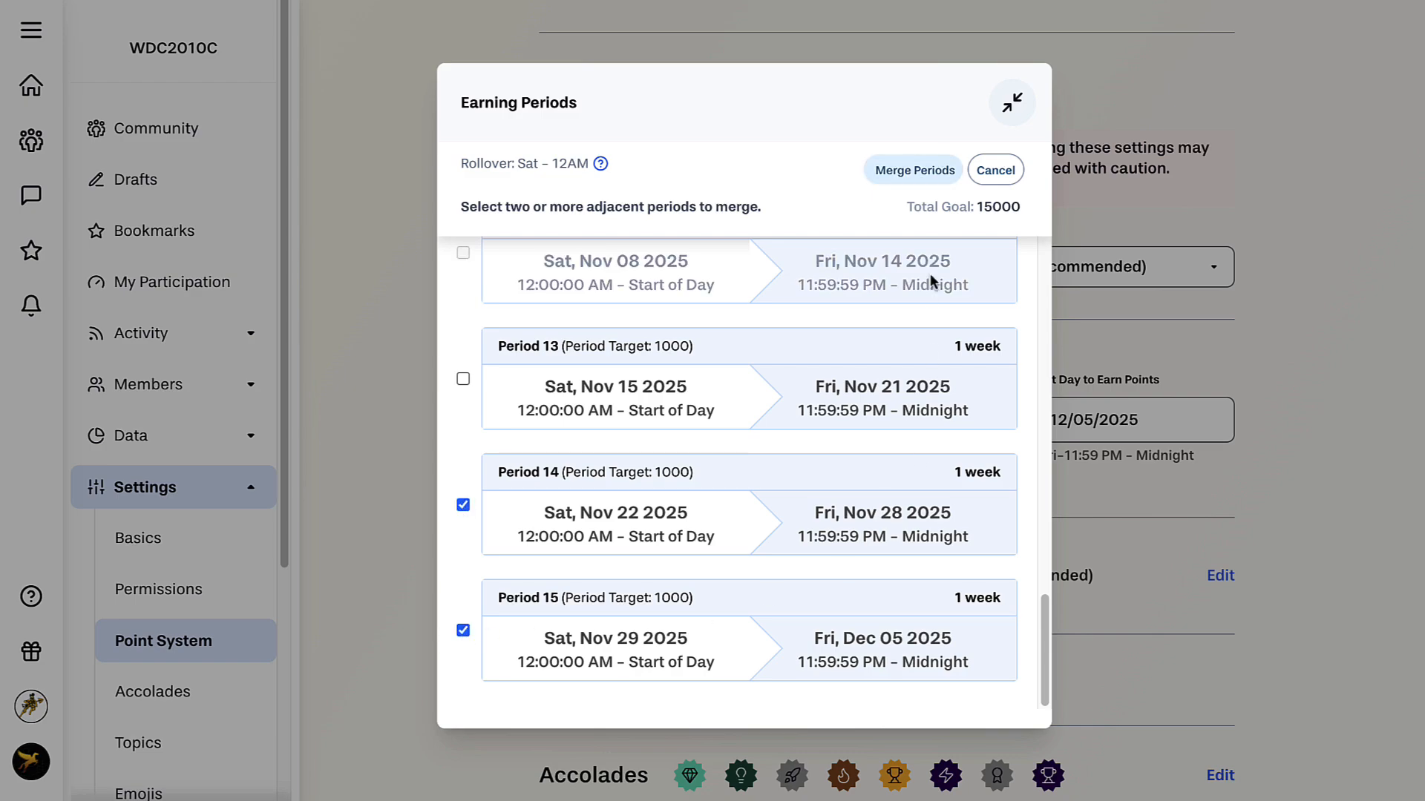
left_click(914, 177)
left_click(1012, 103)
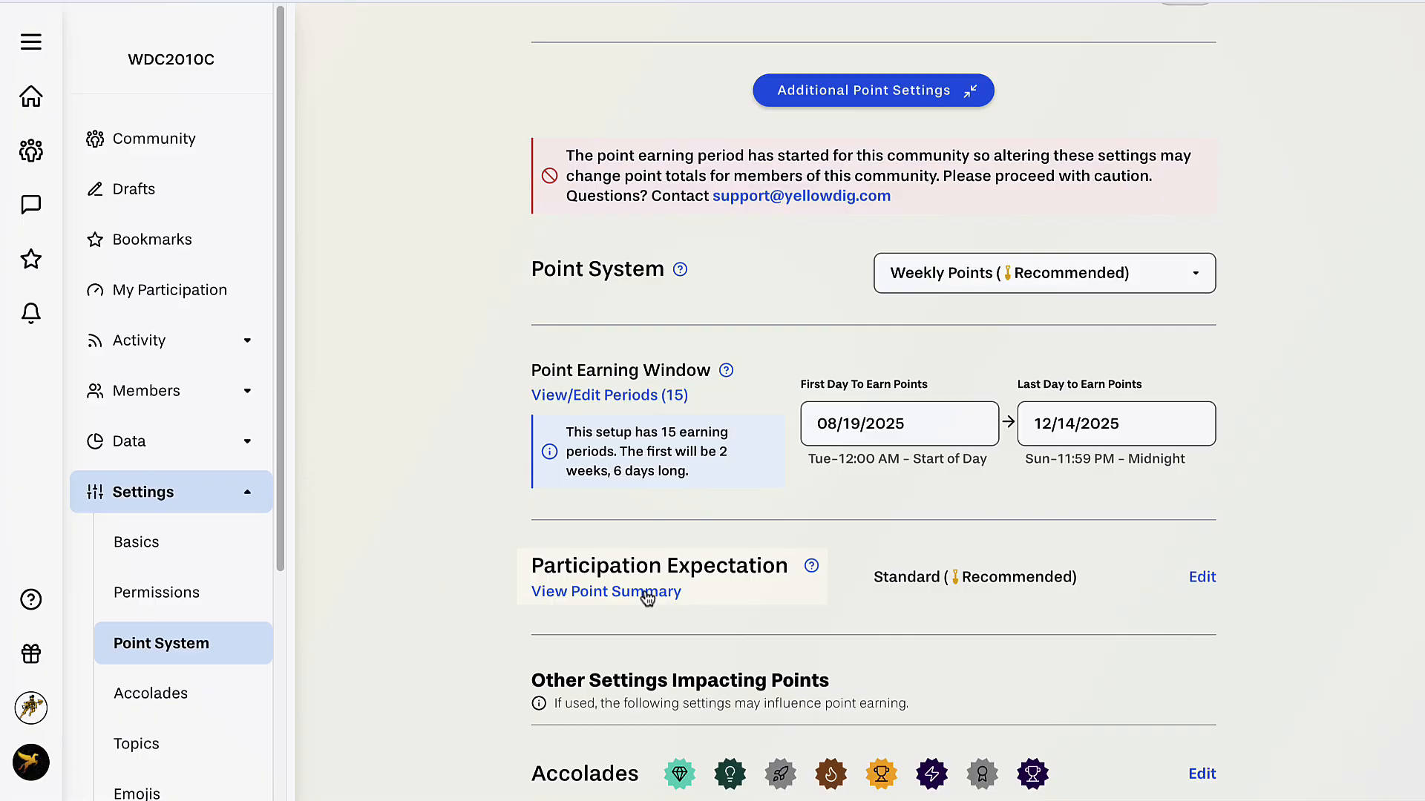
Review the point summary under Participation Expectation, including the periodic target, period buffer and earning rules
left_click(646, 592)
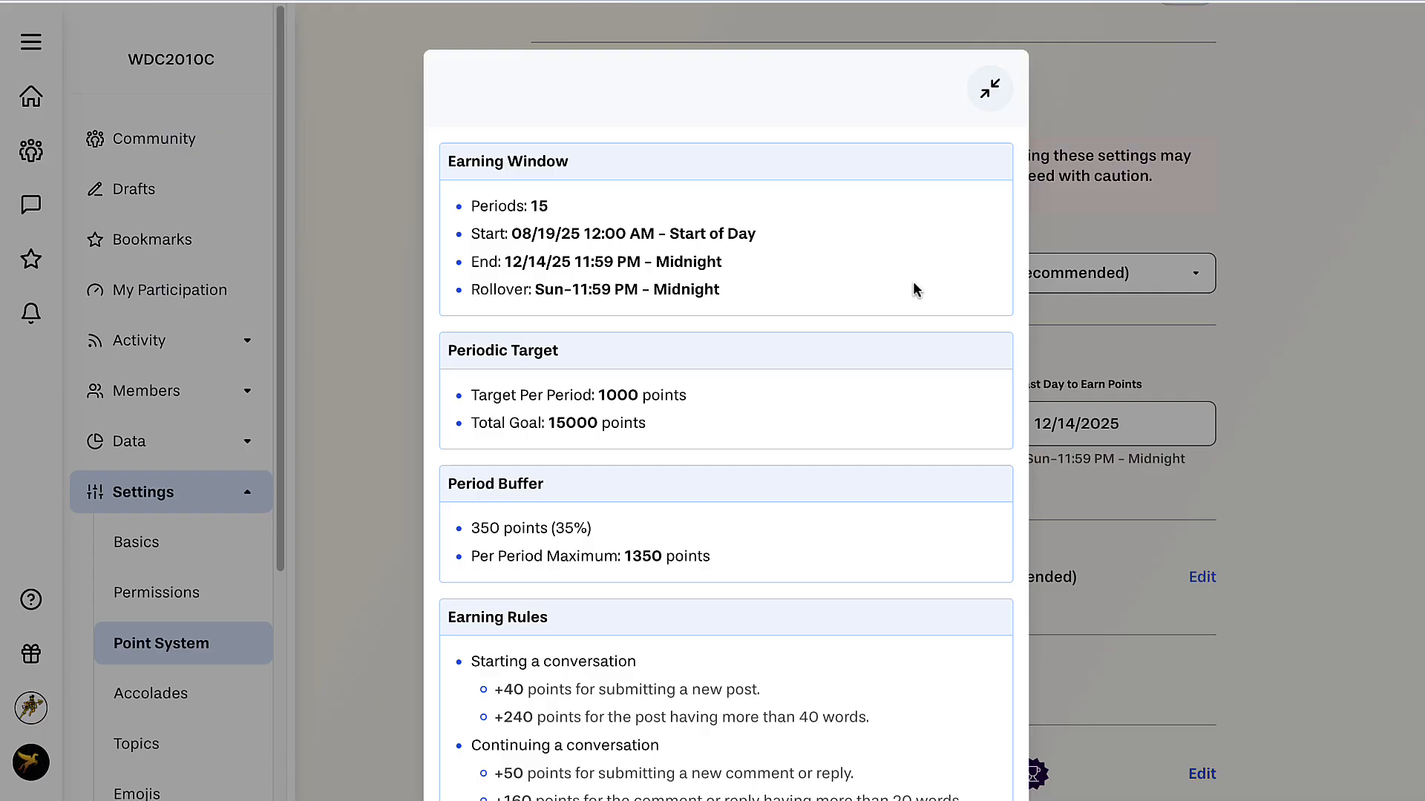
scroll(821, 587, "down", 4)
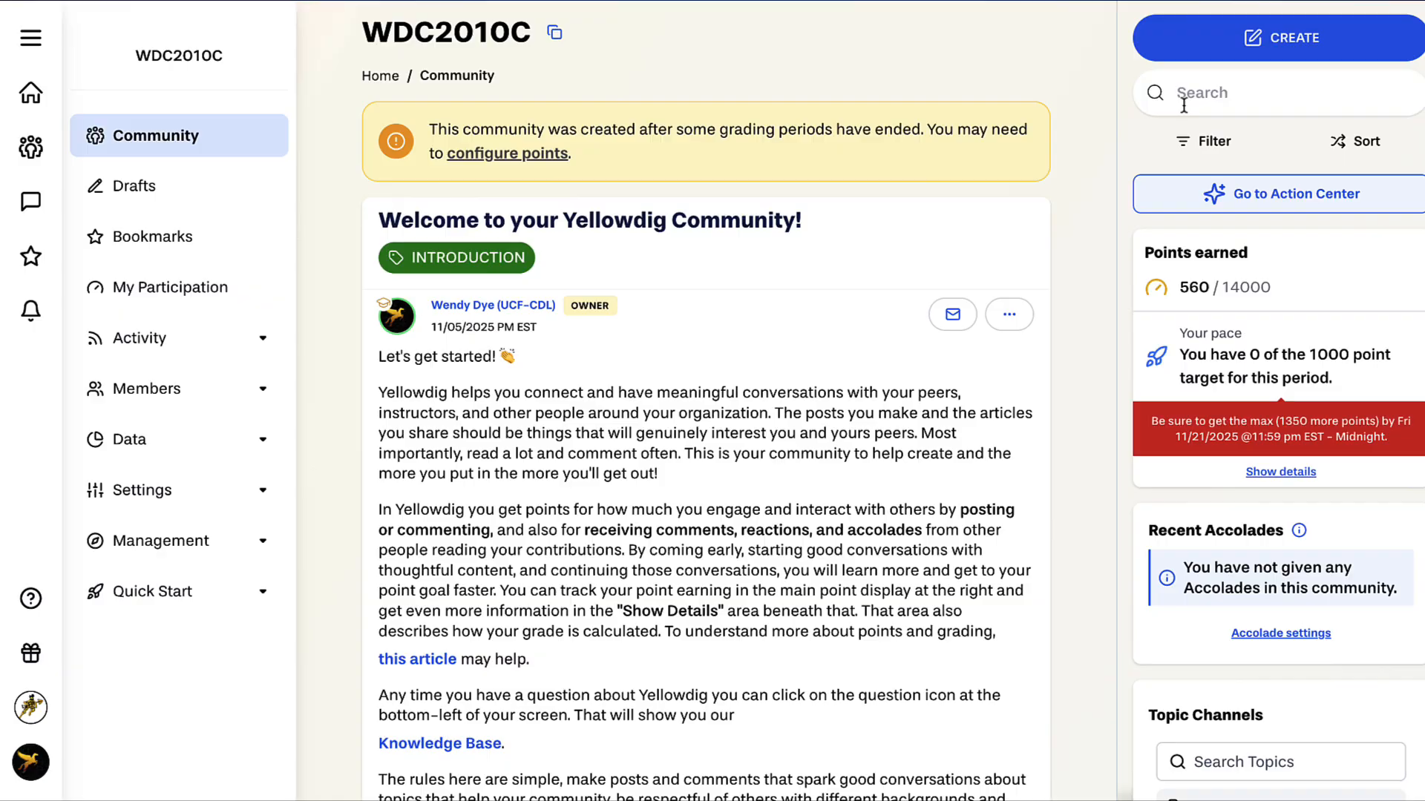
Start a new community post and choose Creating Sentences as its topic
left_click(1221, 48)
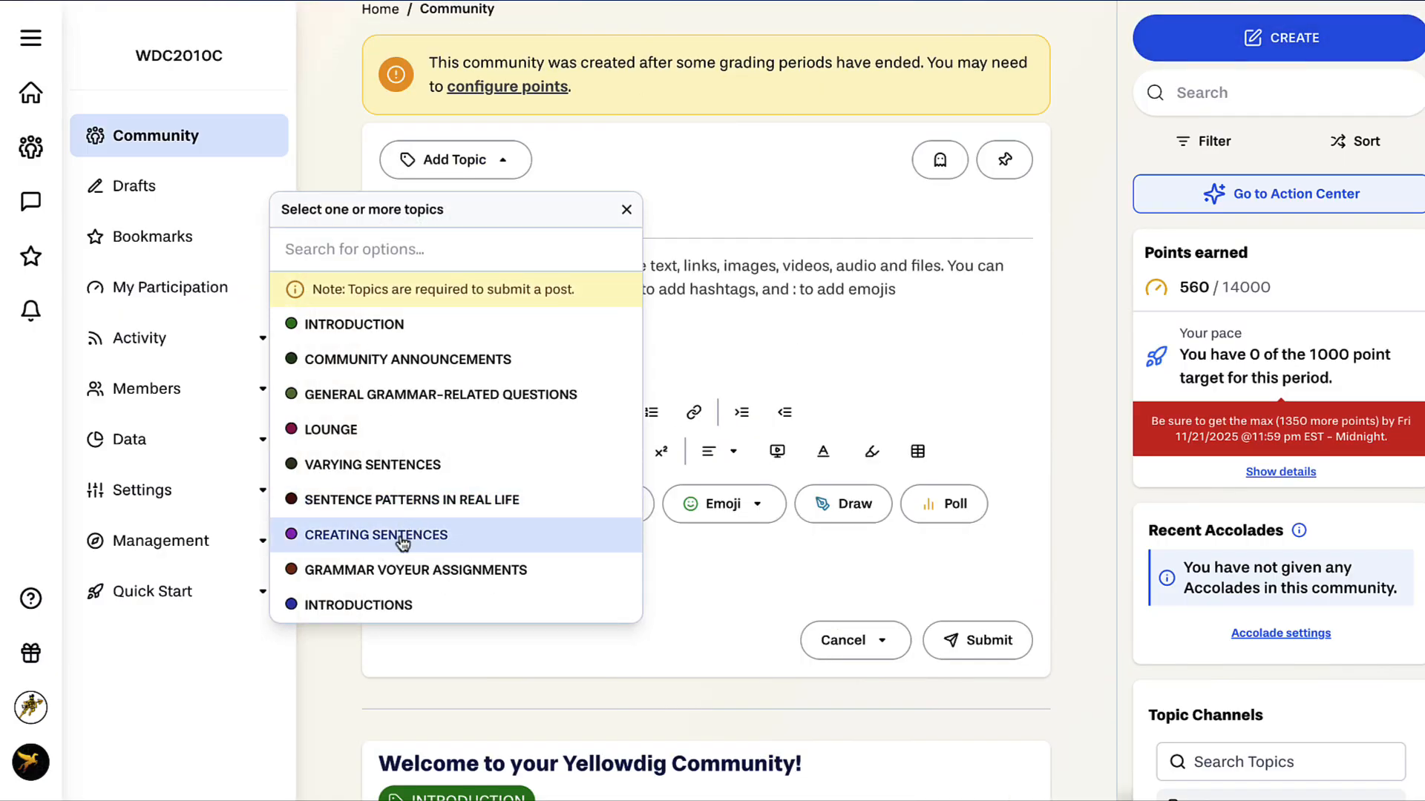
left_click(402, 536)
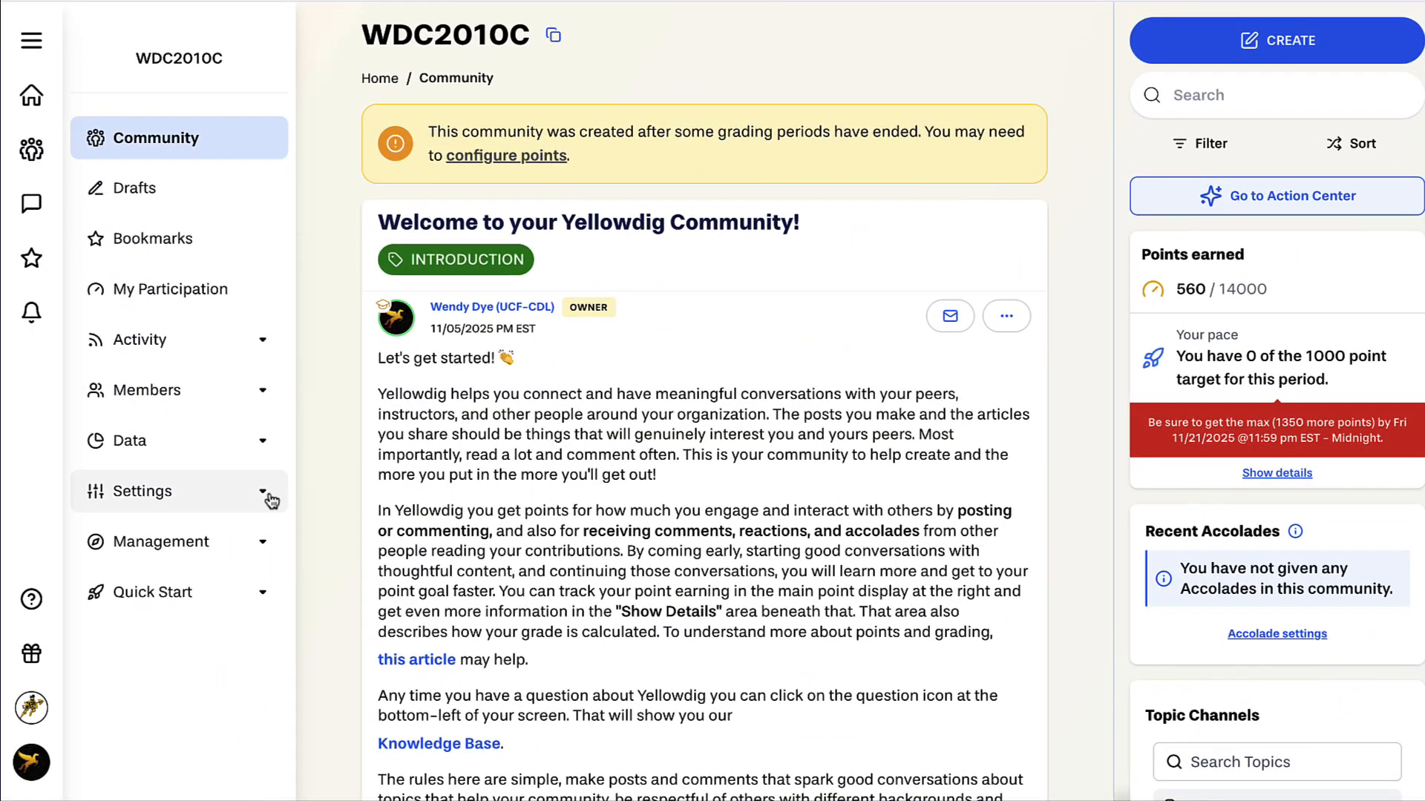
Add the topics Community Announcements, Introductions and Lounge in the community's topic settings
left_click(267, 496)
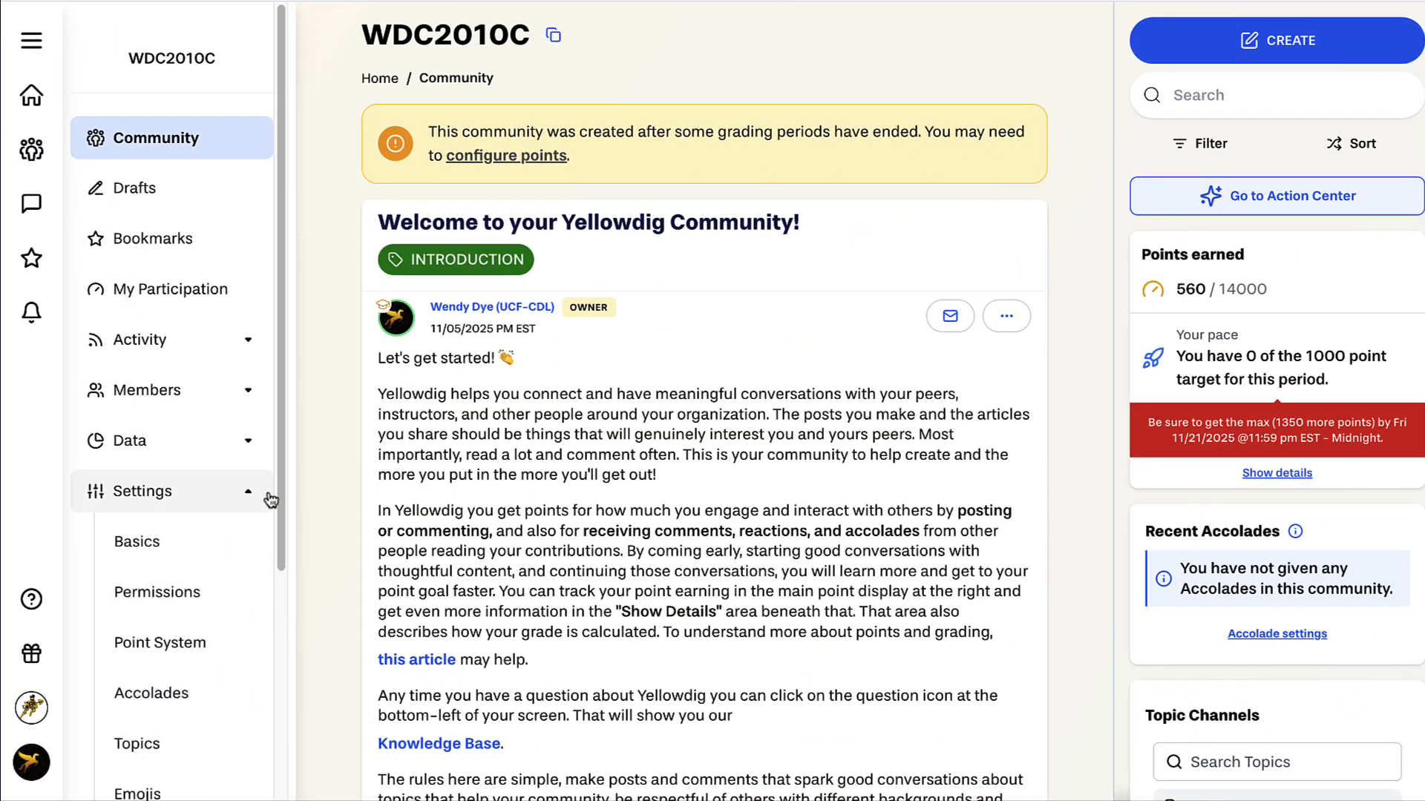
left_click(161, 757)
left_click(604, 413)
type("Community Announcements")
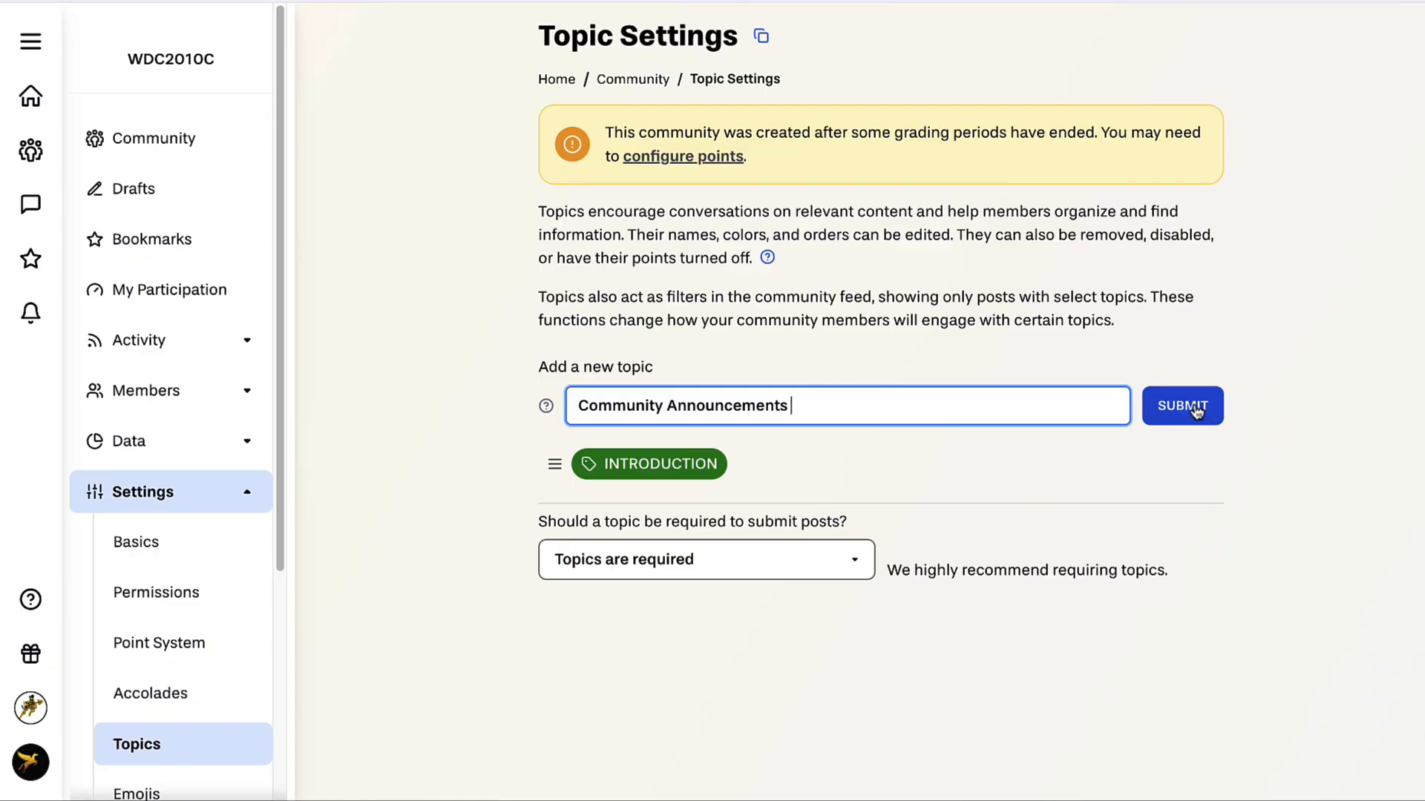
left_click(1196, 413)
type("Introductions")
left_click(1196, 414)
type("Lounge")
left_click(1194, 418)
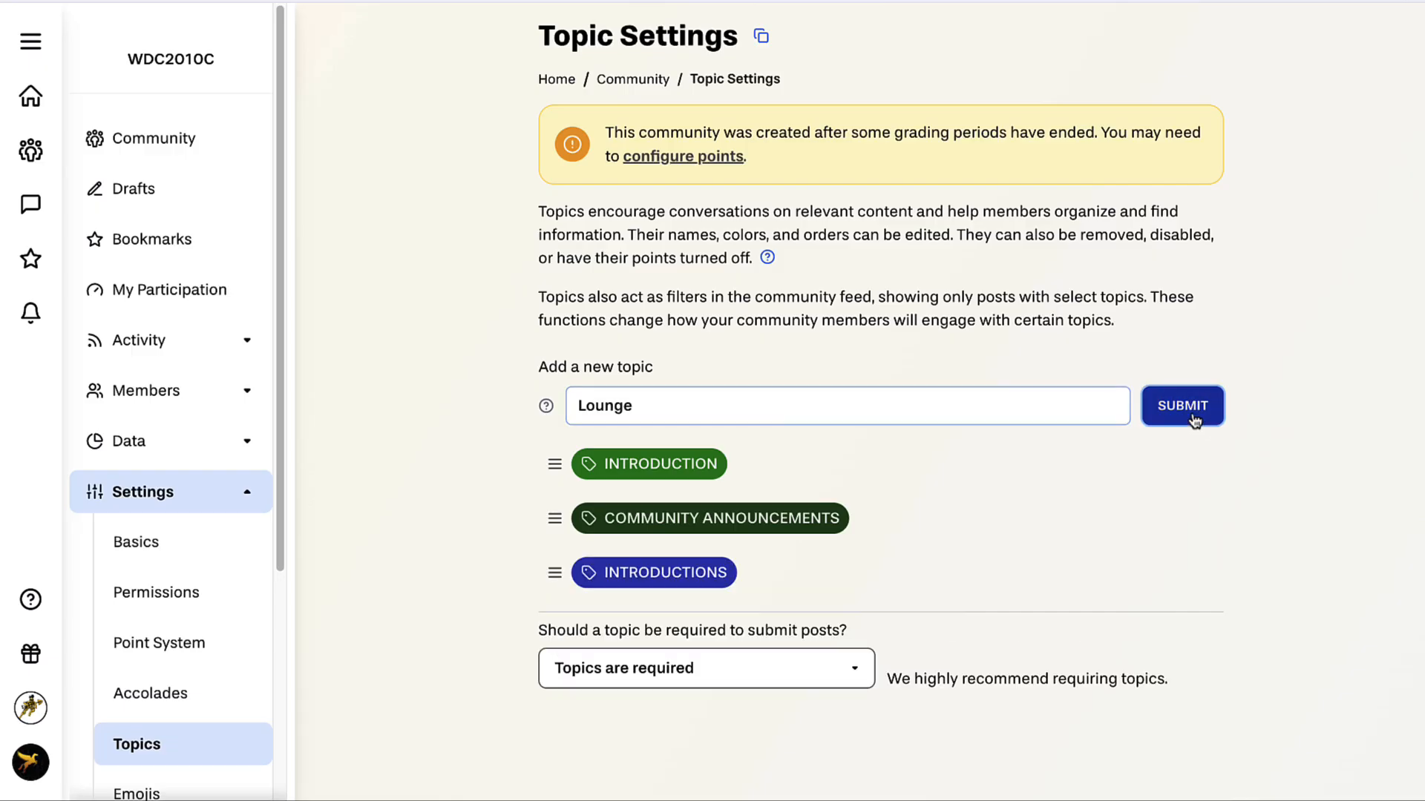
Add the topics Varying Sentences, Sentence Patterns in Real Life and General Grammar-Related Questions
type("Varying Sentences")
left_click(1187, 409)
type("Sentence Patterns in Real Life")
left_click(1180, 414)
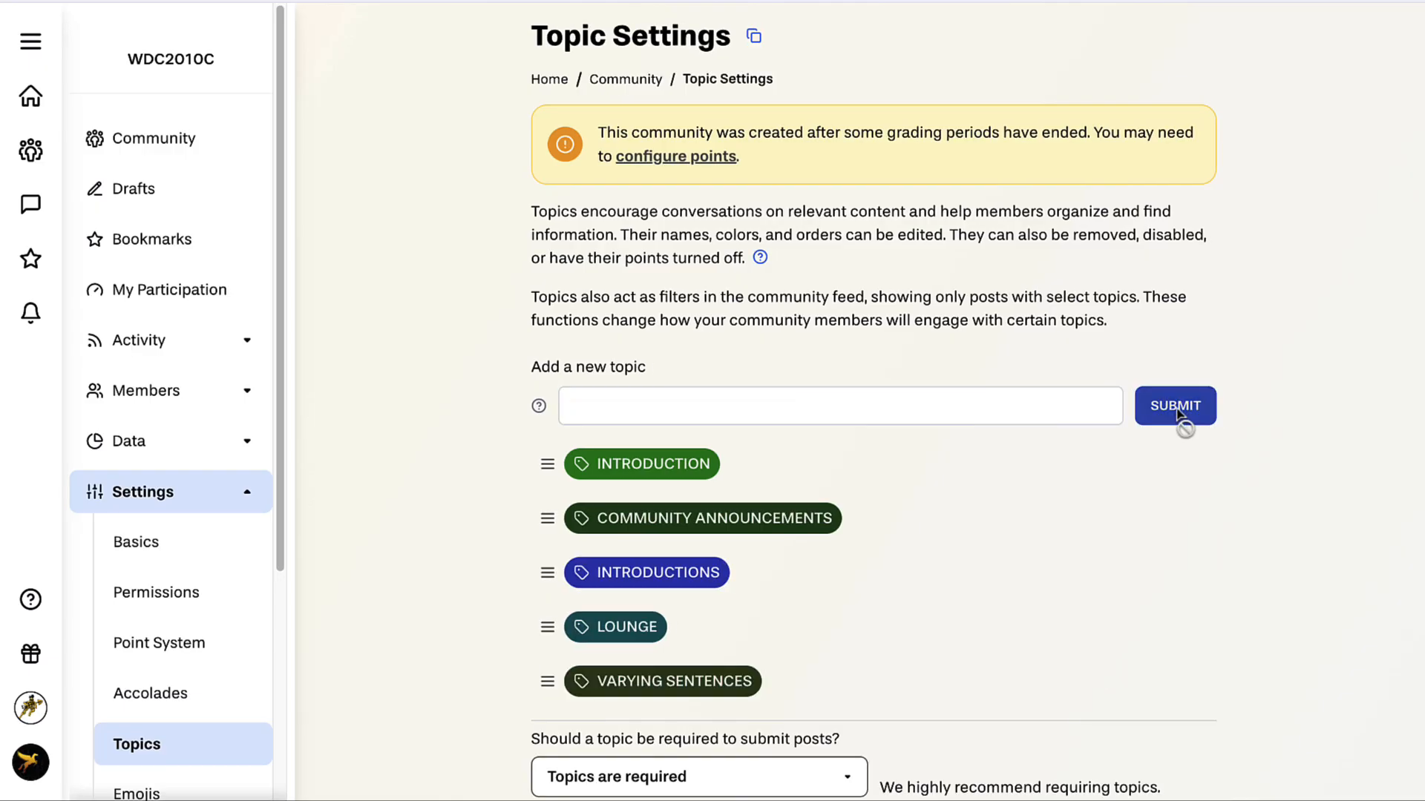
left_click(631, 400)
type("General Grammar-Related Questions")
left_click(1183, 401)
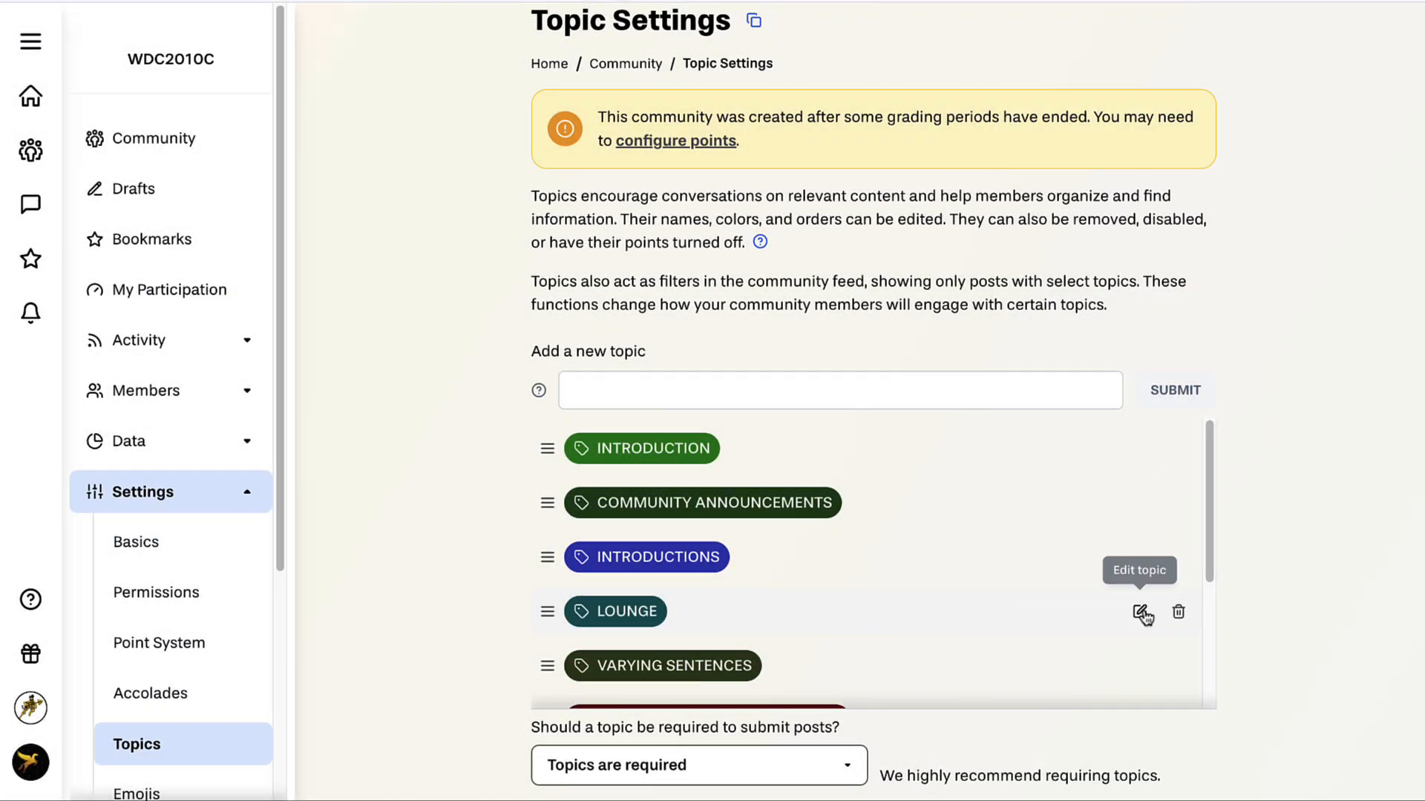
Change the Lounge topic's color to dark magenta and save the topic
left_click(1140, 612)
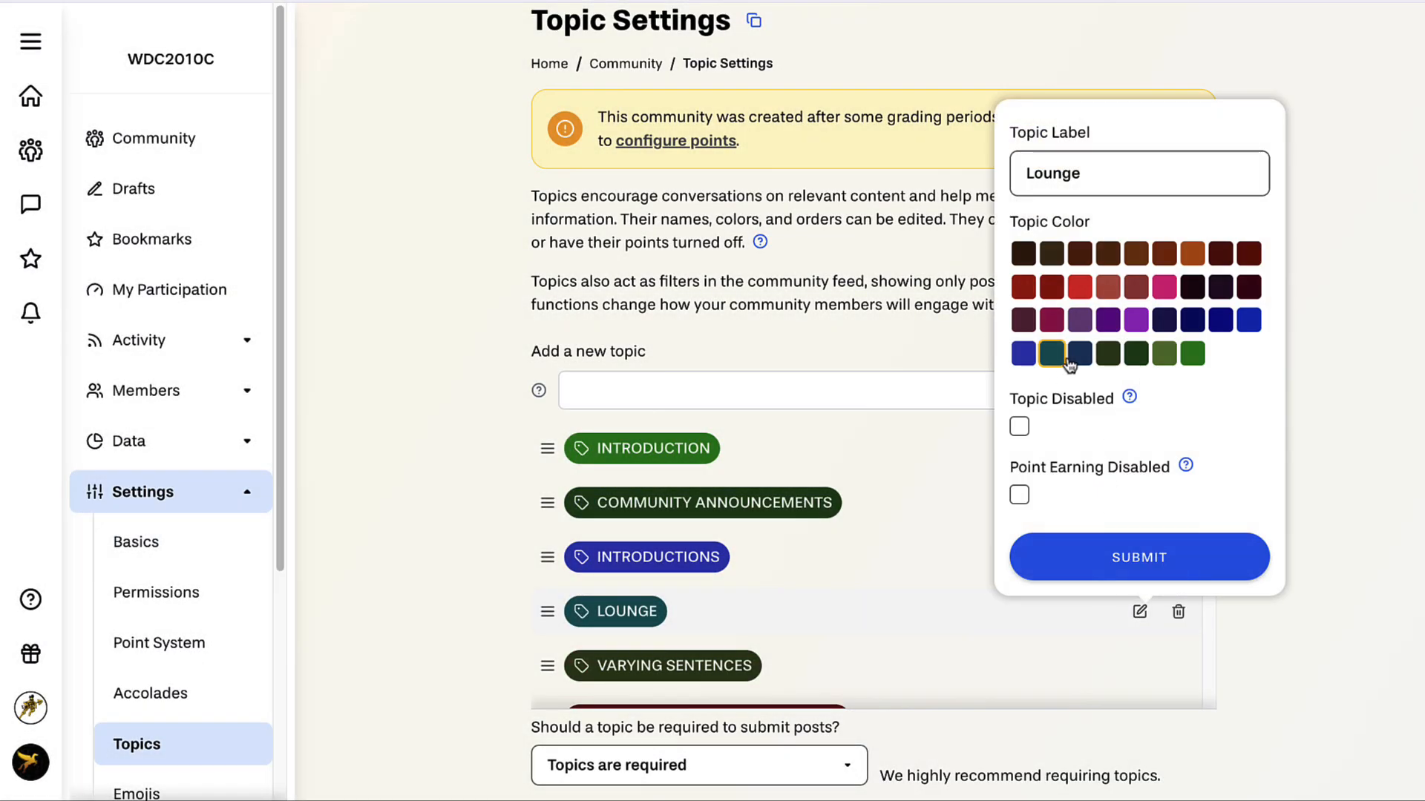
left_click(1051, 319)
left_click(1140, 558)
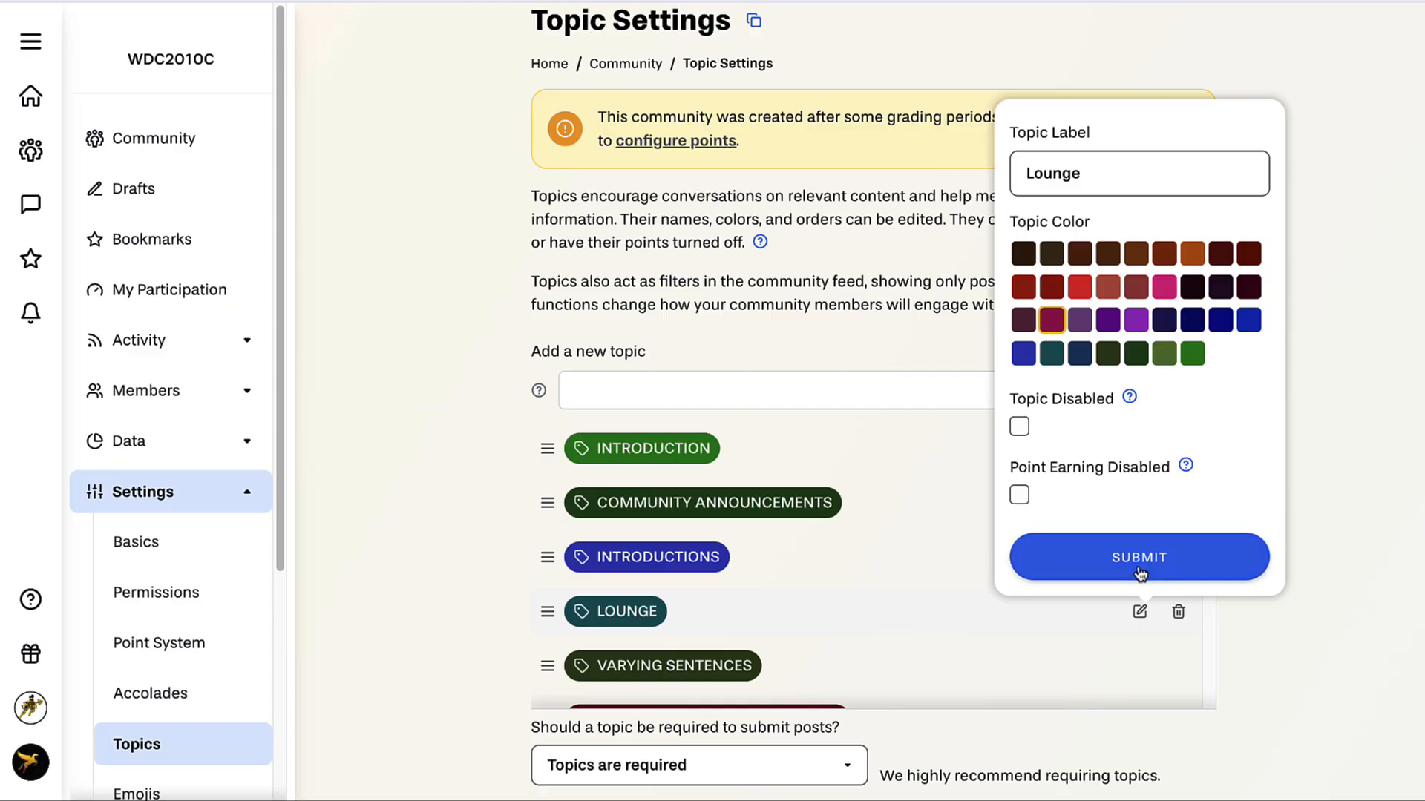
Edit the Community Announcements topic's settings and submit them
left_click(1139, 502)
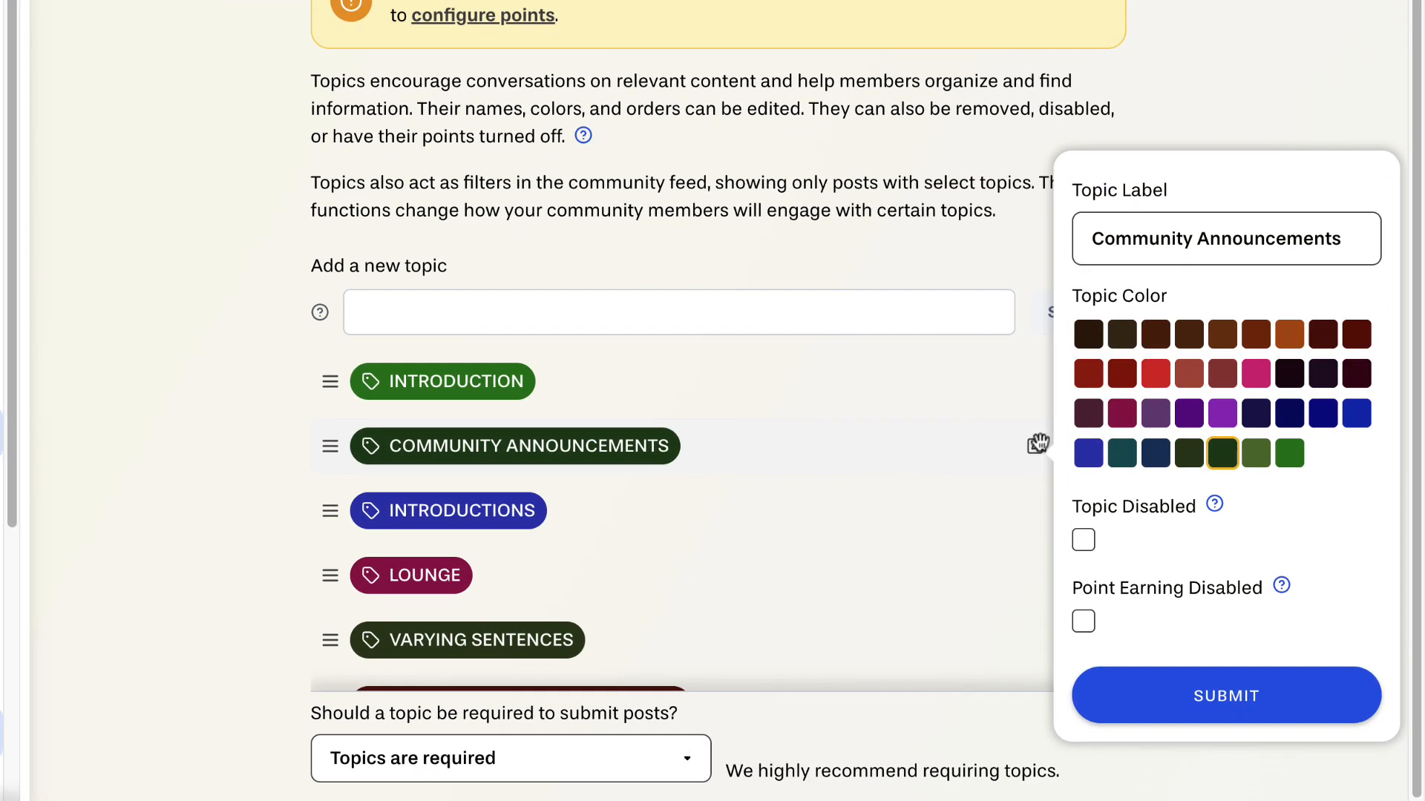
left_click(1211, 714)
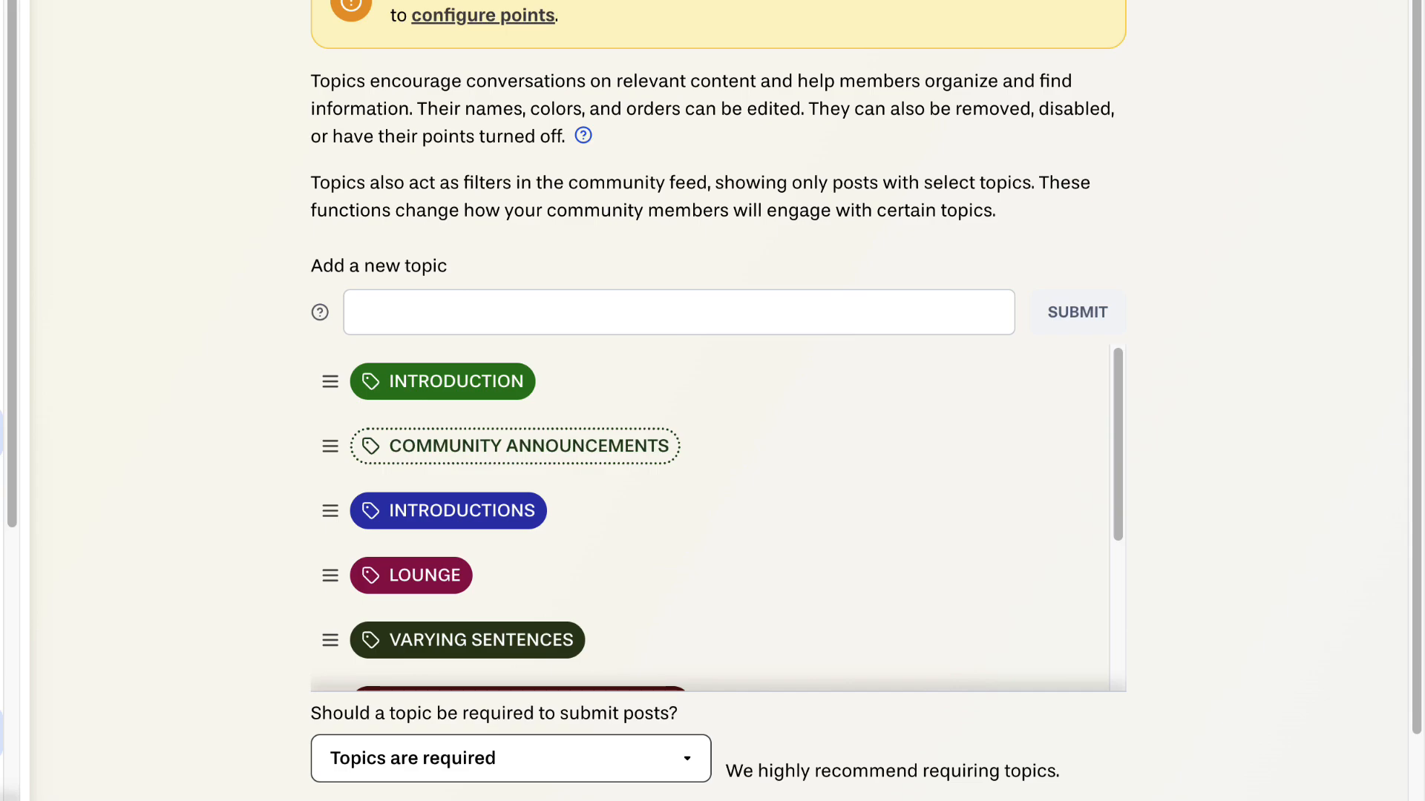
Disable the Varying Sentences topic and save the change
scroll(1040, 381, "down", 3)
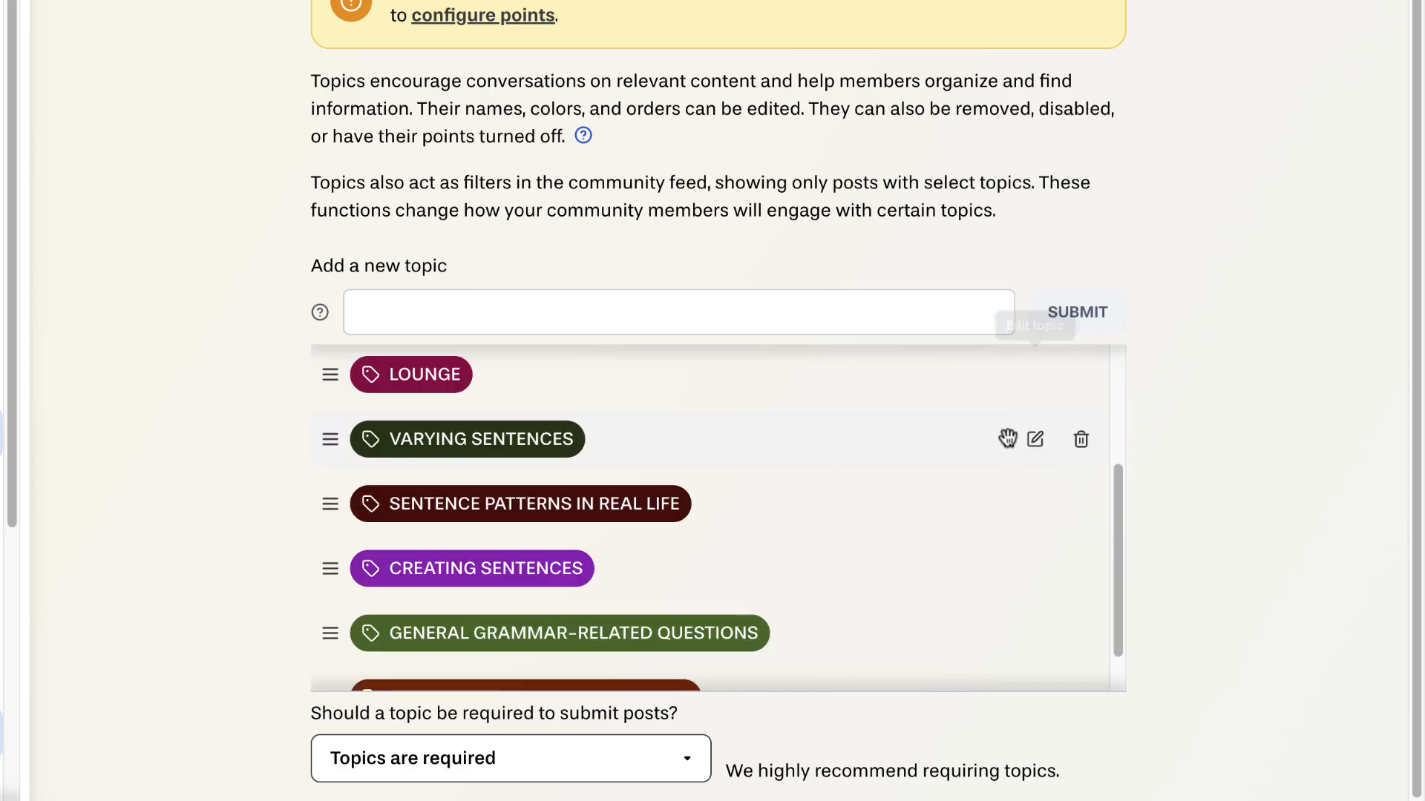
left_click(1033, 439)
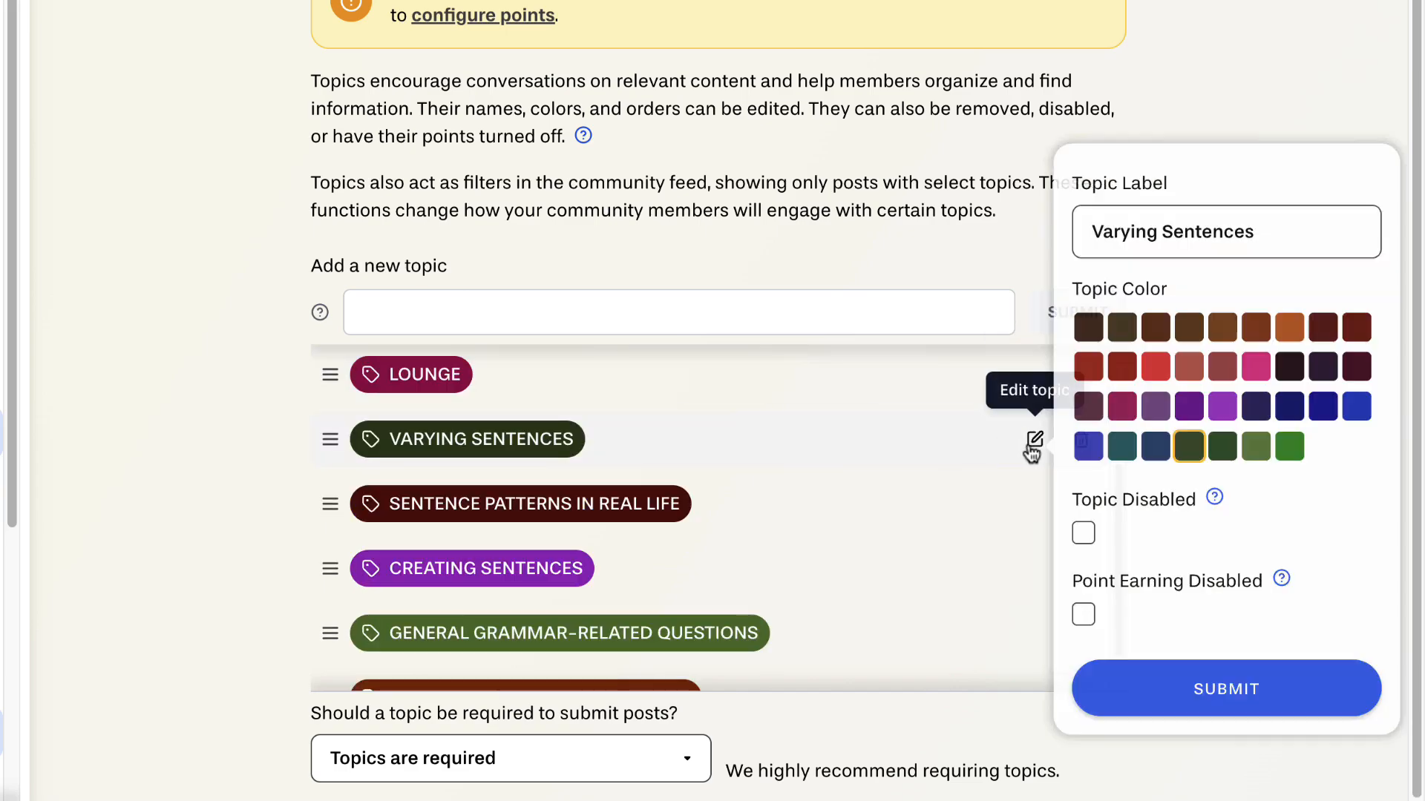
left_click(1083, 533)
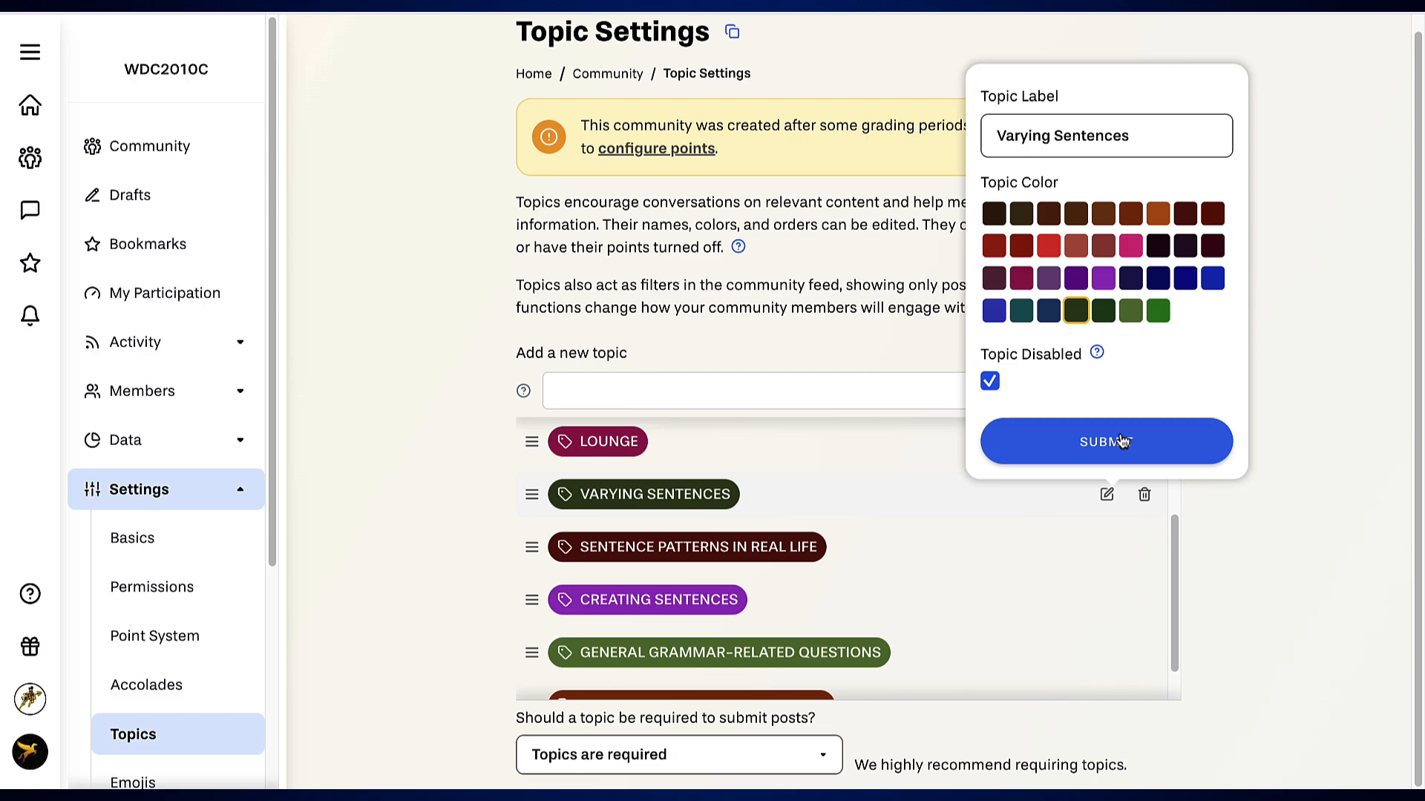
left_click(1123, 441)
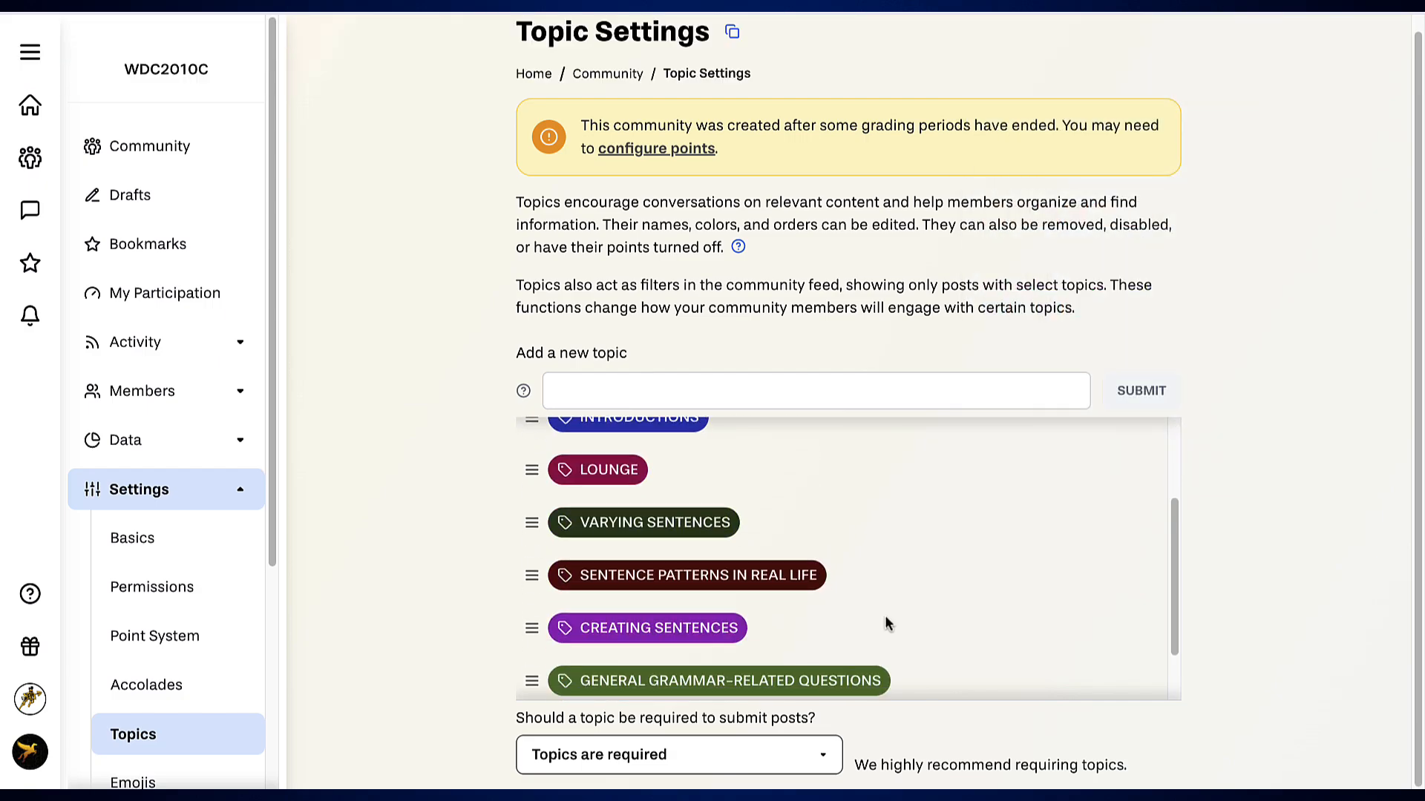
Move the General Grammar-Related Questions topic up to directly below Community Announcements
scroll(885, 616, "down", 1)
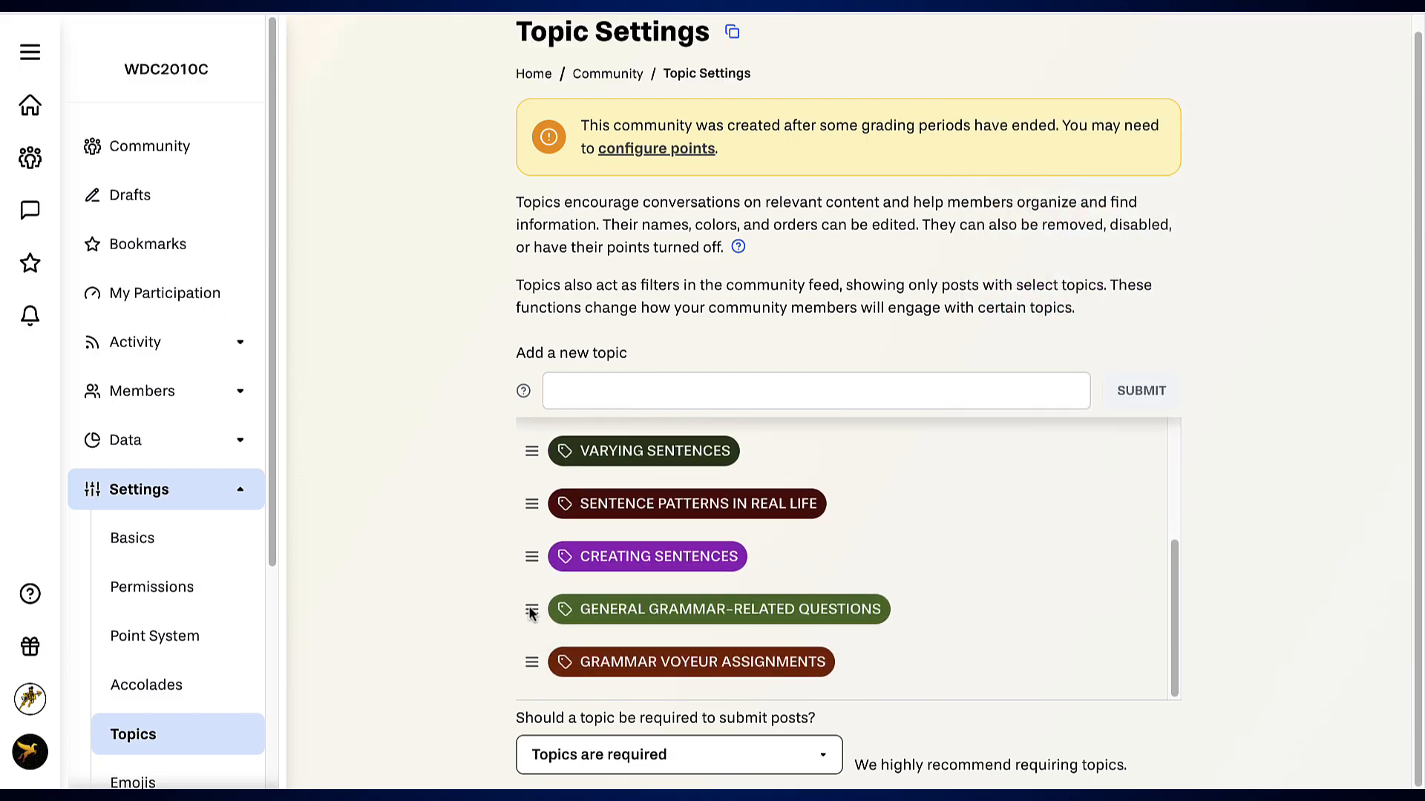
left_click_drag(532, 597, 522, 551)
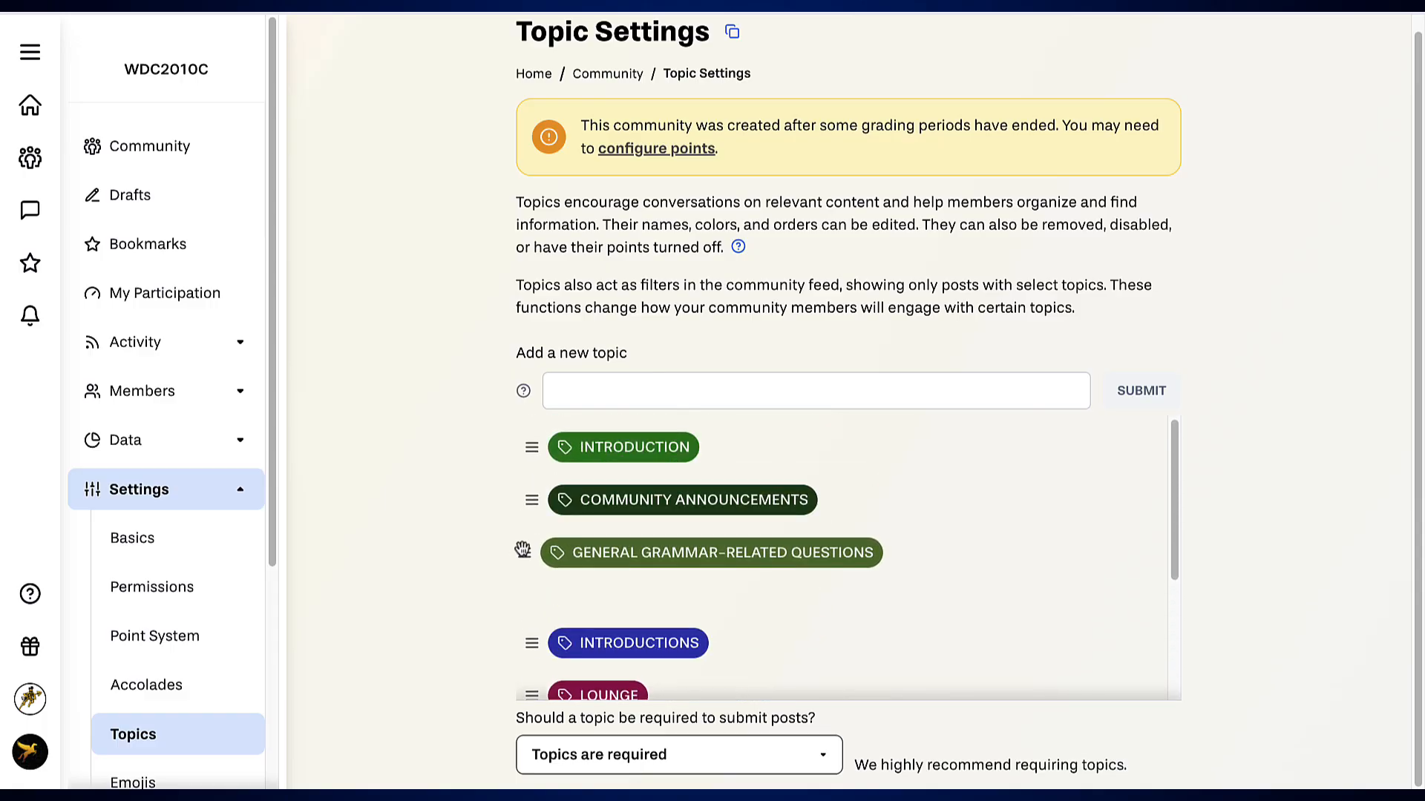
left_click_drag(527, 604, 541, 670)
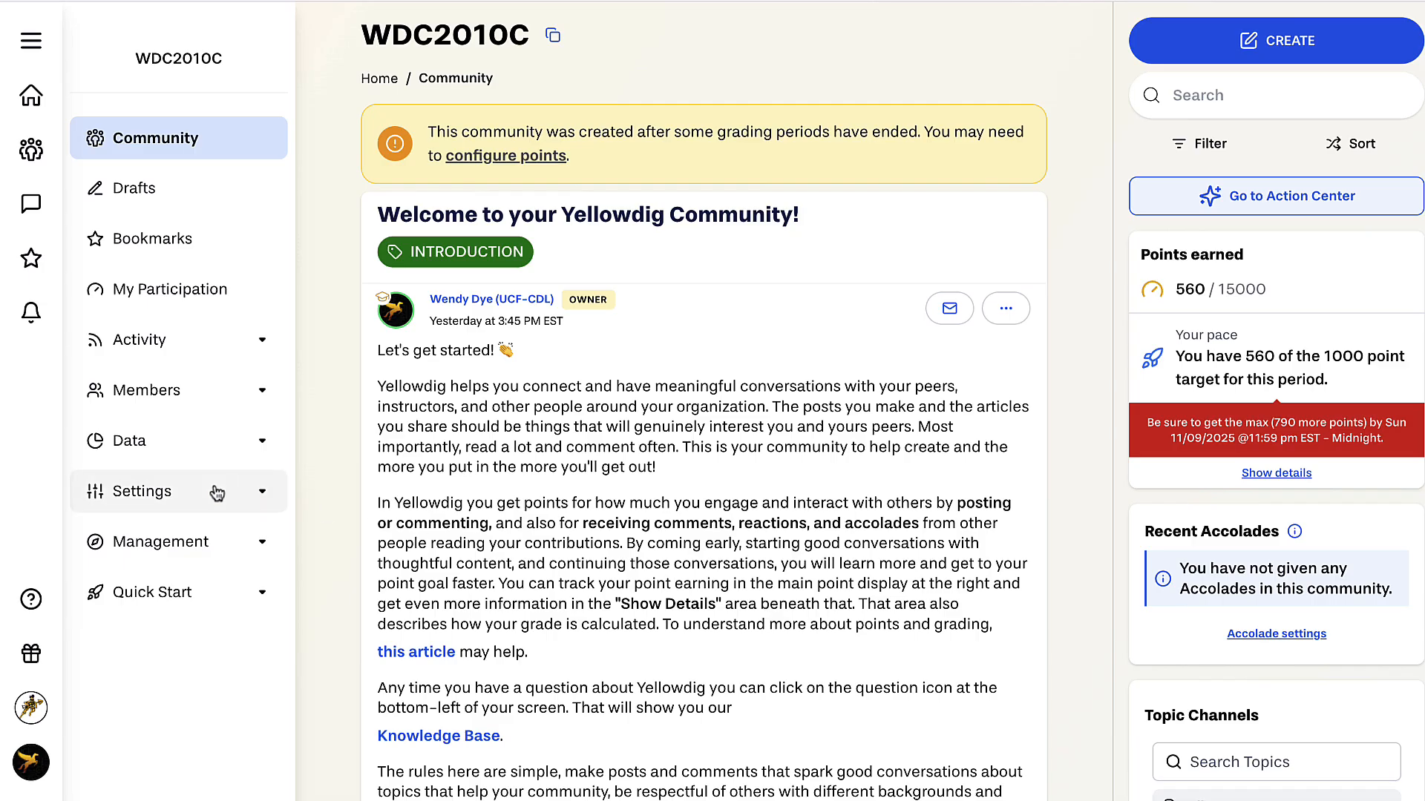
Create an accolade named "Great Resource!" in the community's accolade settings, with orange color, 25 points and the Book icon
left_click(261, 495)
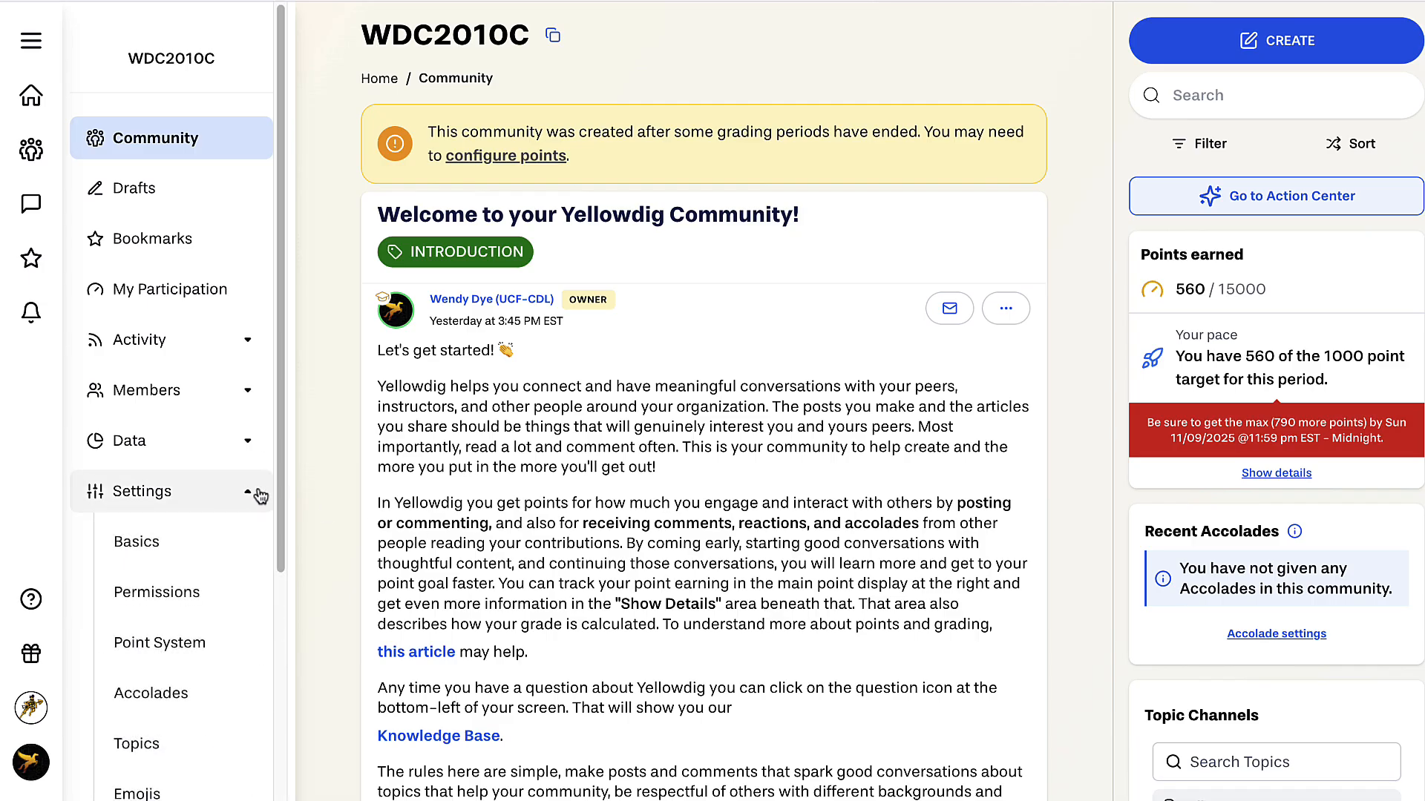
left_click(200, 690)
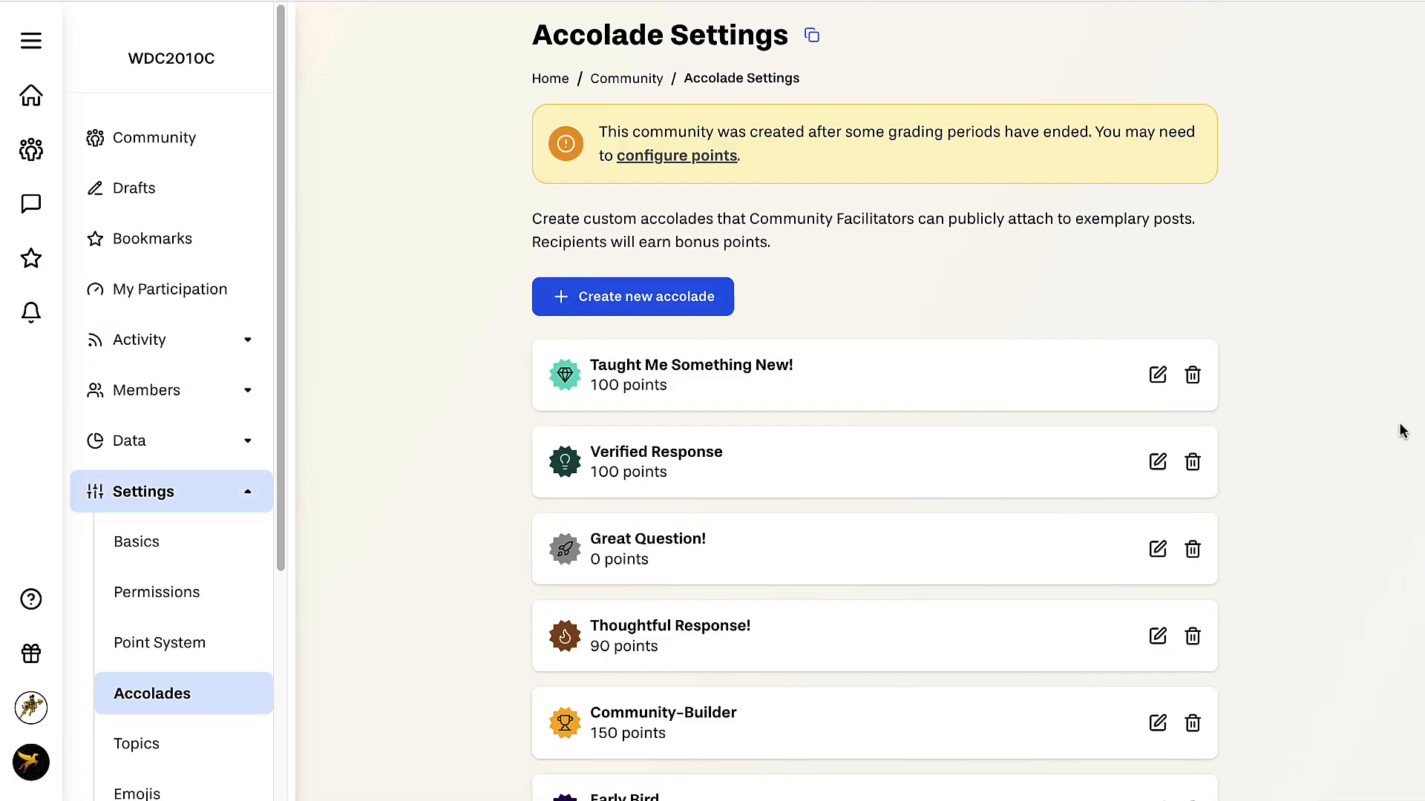
left_click(672, 296)
type("Great Resource!")
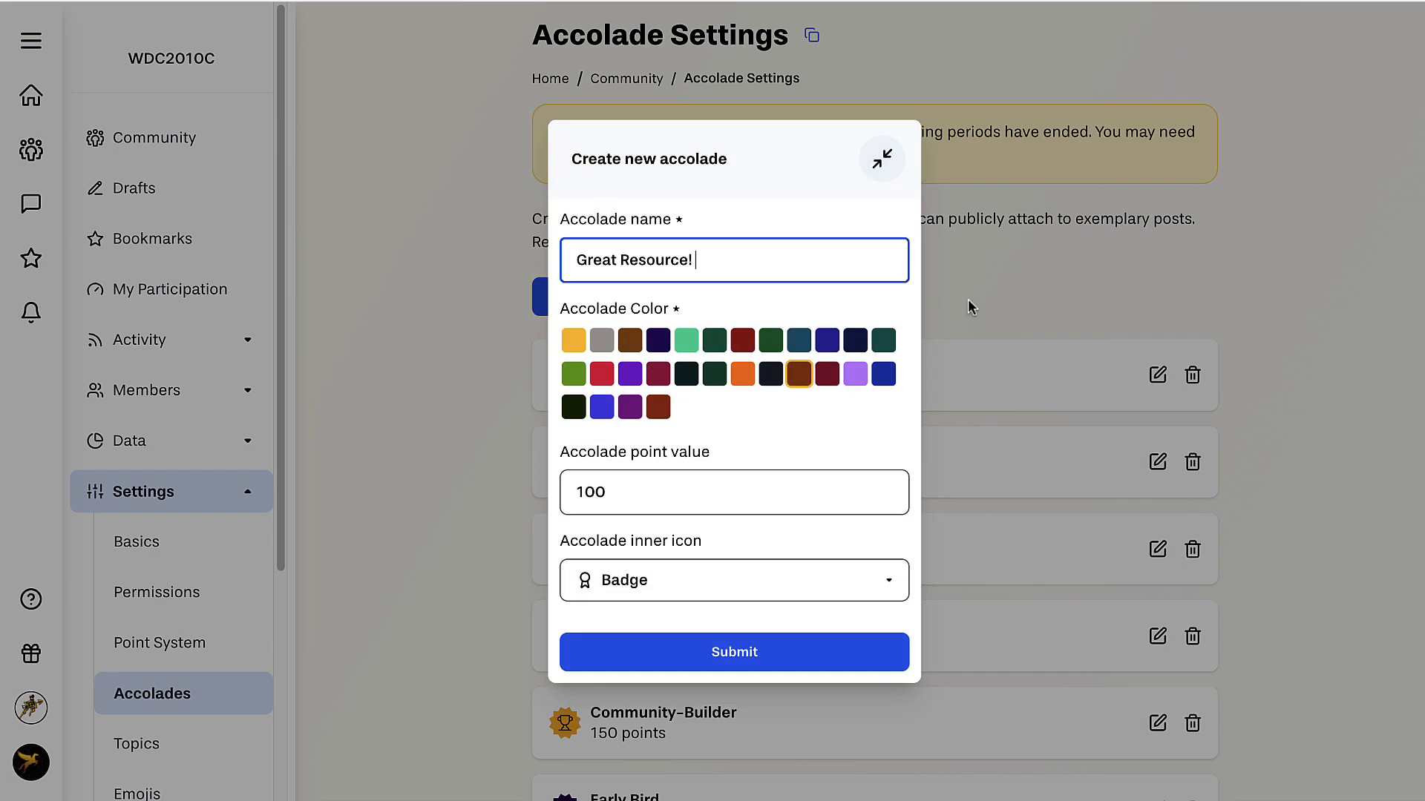
left_click(742, 378)
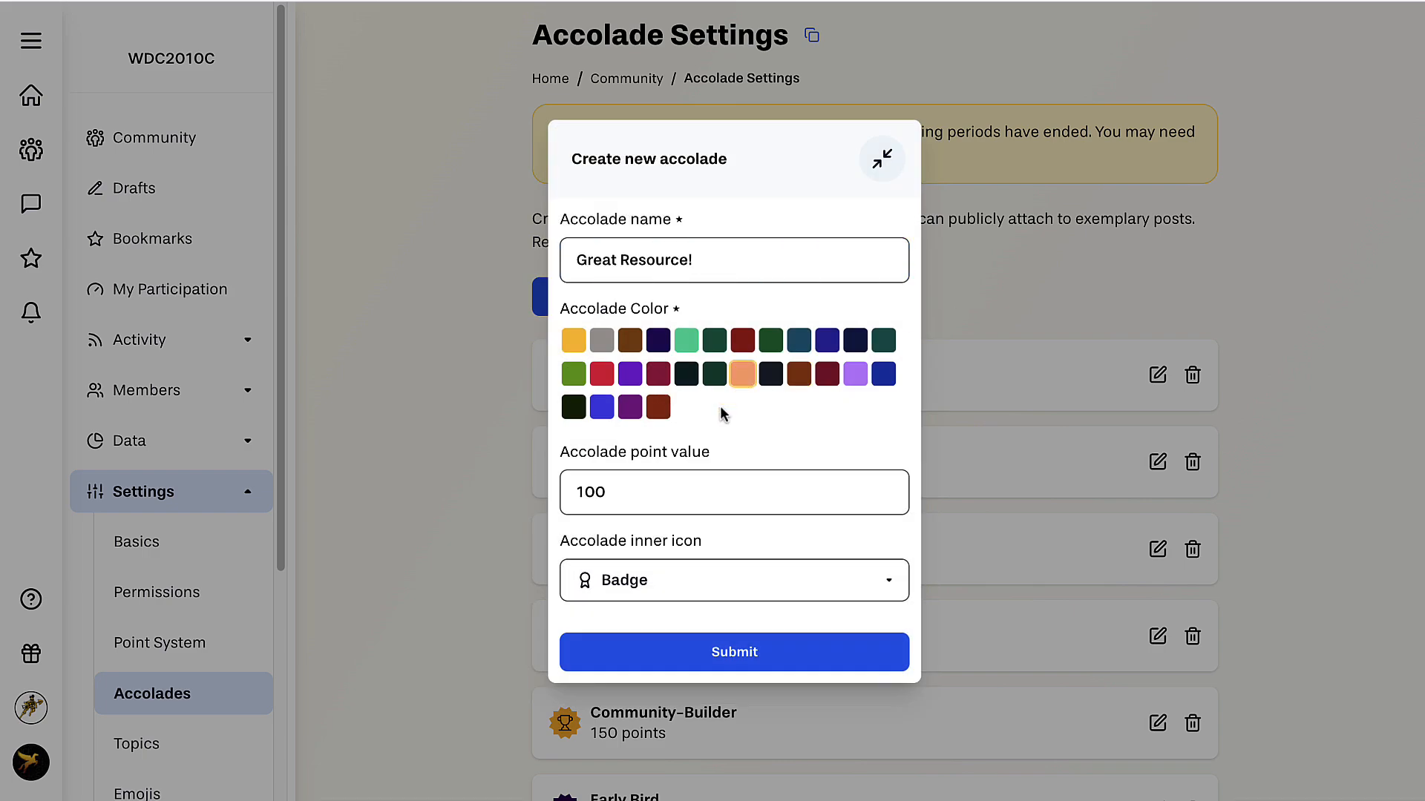
double_click(593, 492)
type("25")
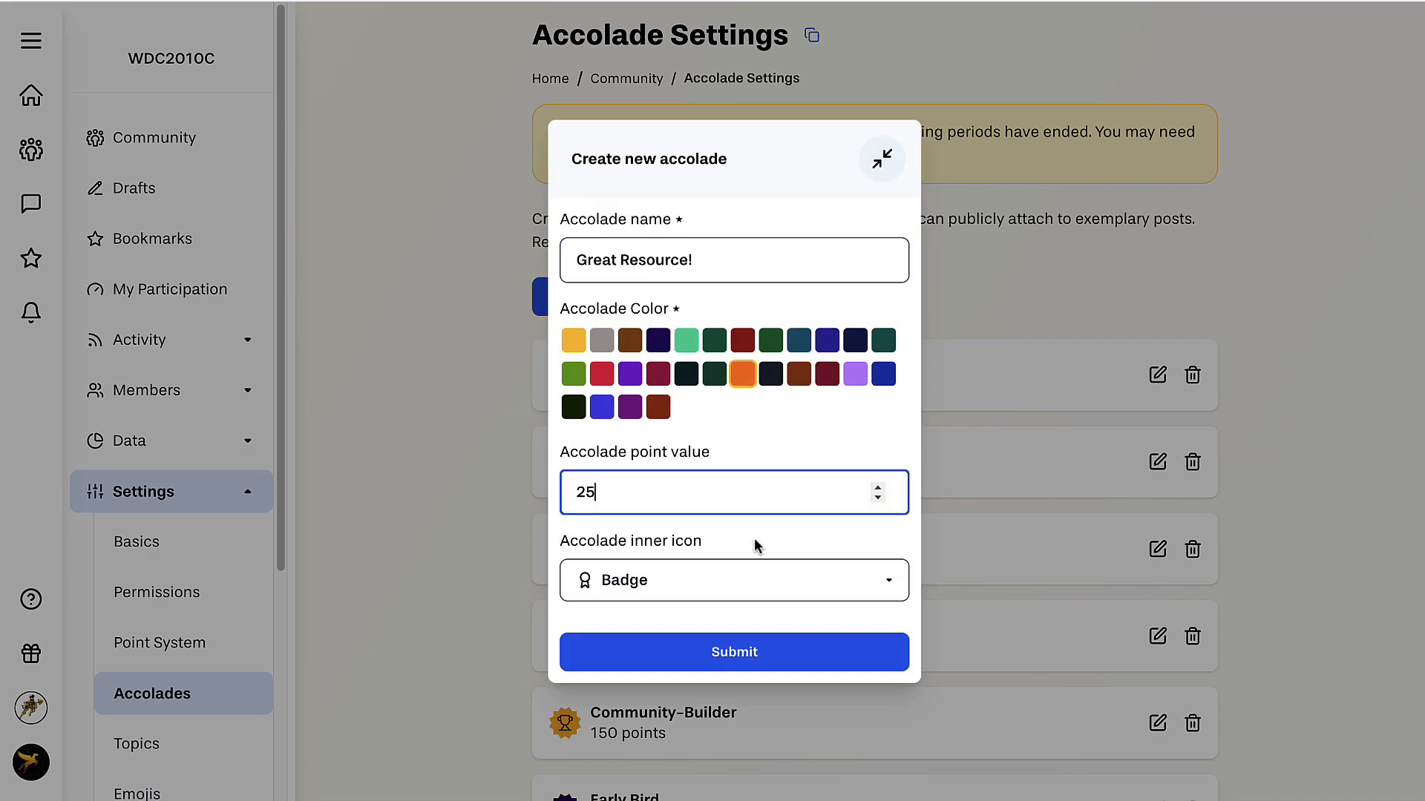
left_click(754, 580)
left_click(684, 701)
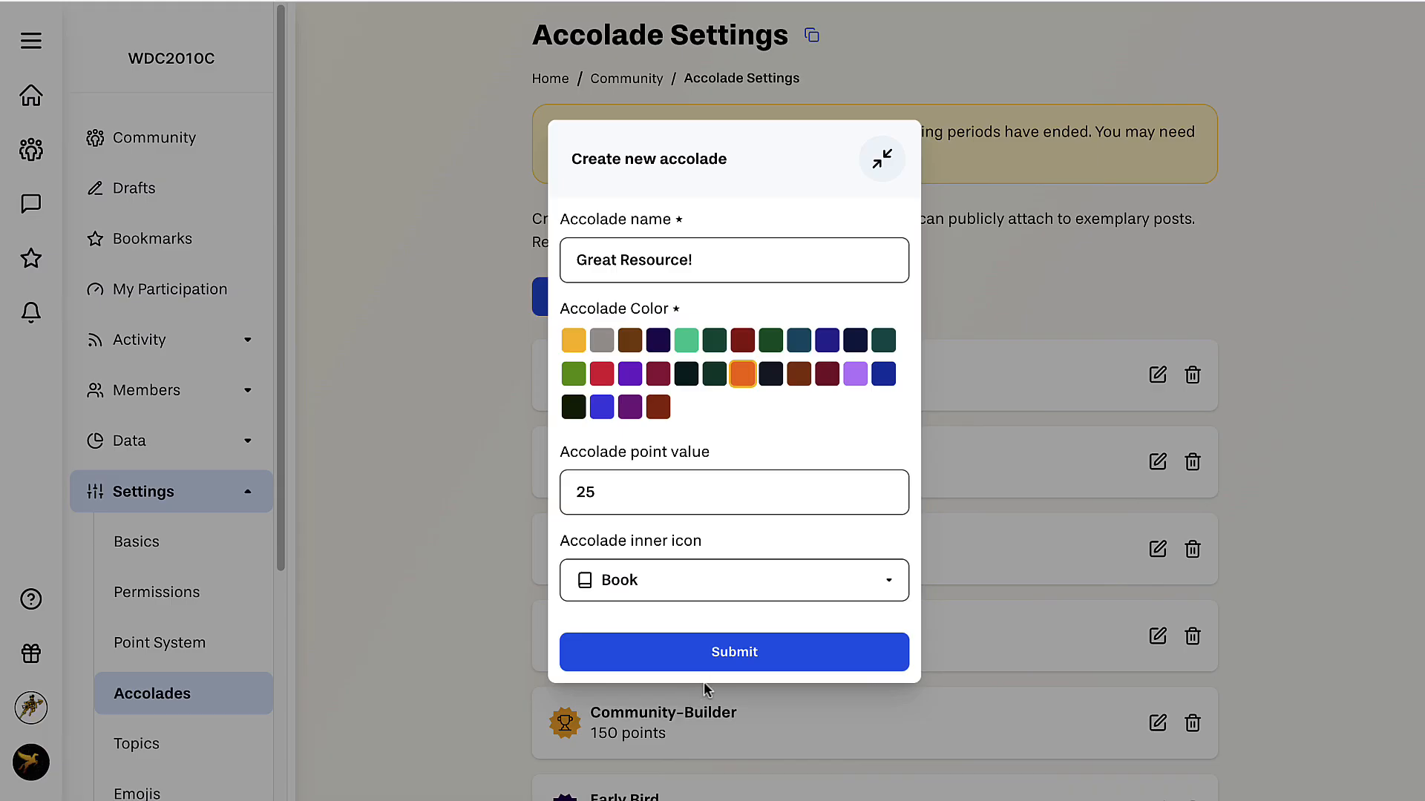
left_click(720, 660)
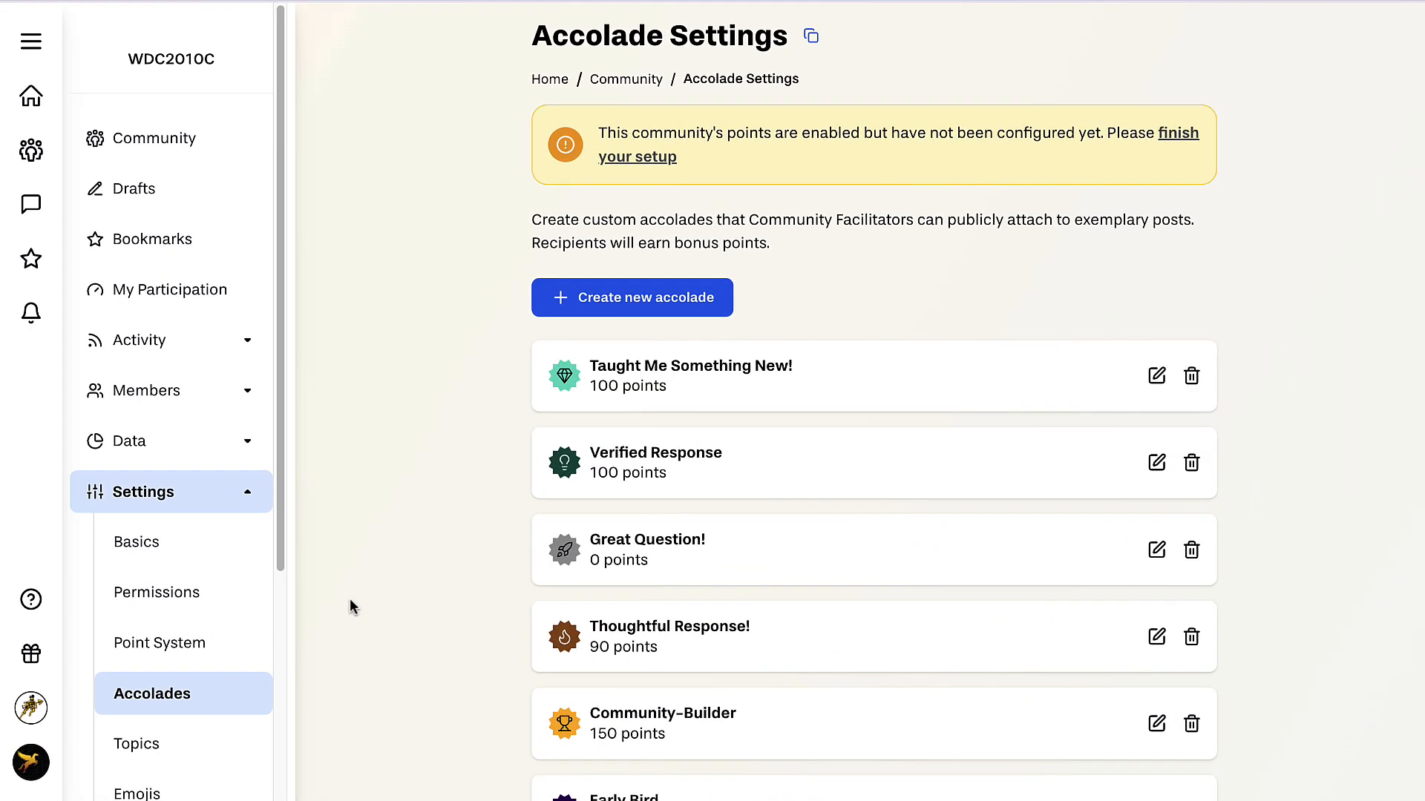
Return to the community feed and open the LMS Assignment Link management page
left_click(143, 141)
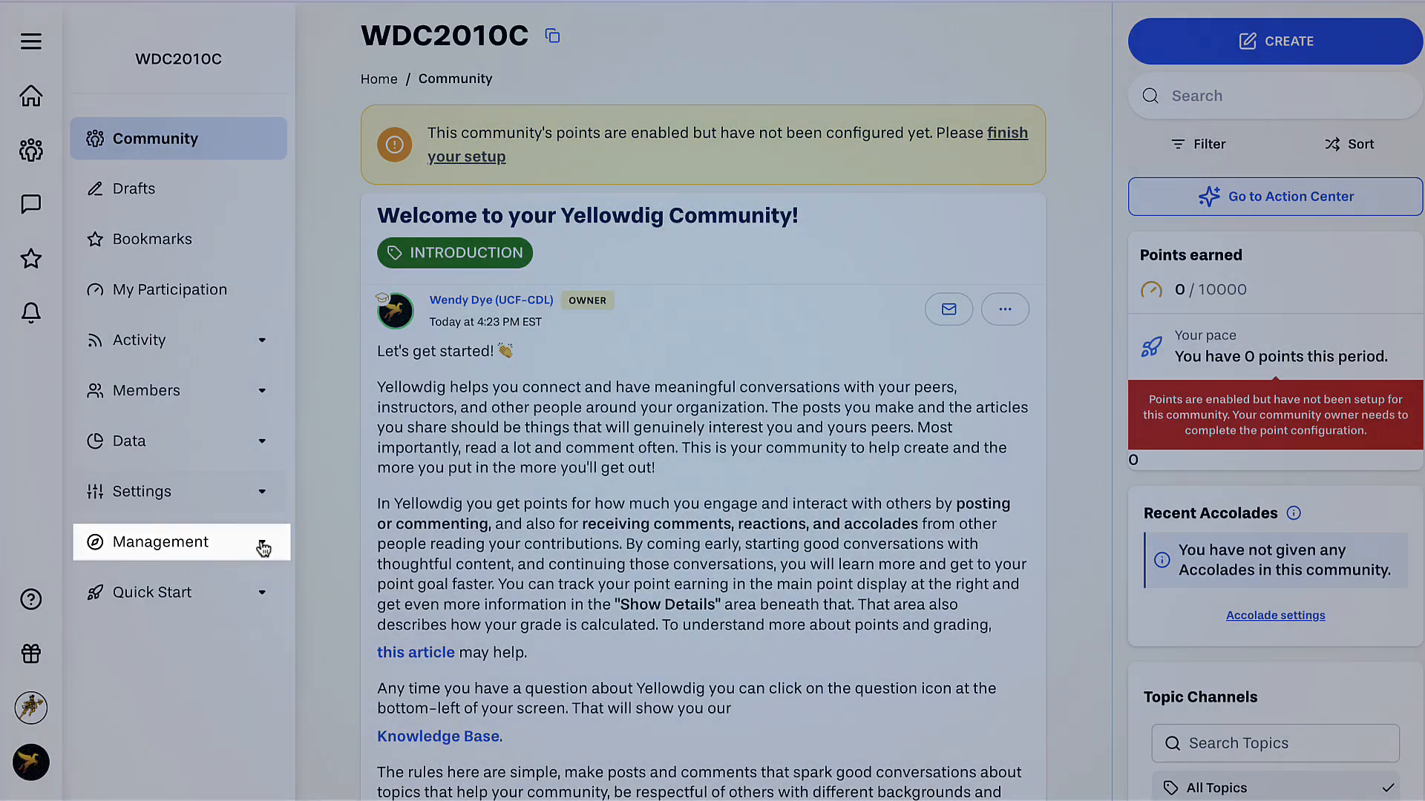
left_click(262, 546)
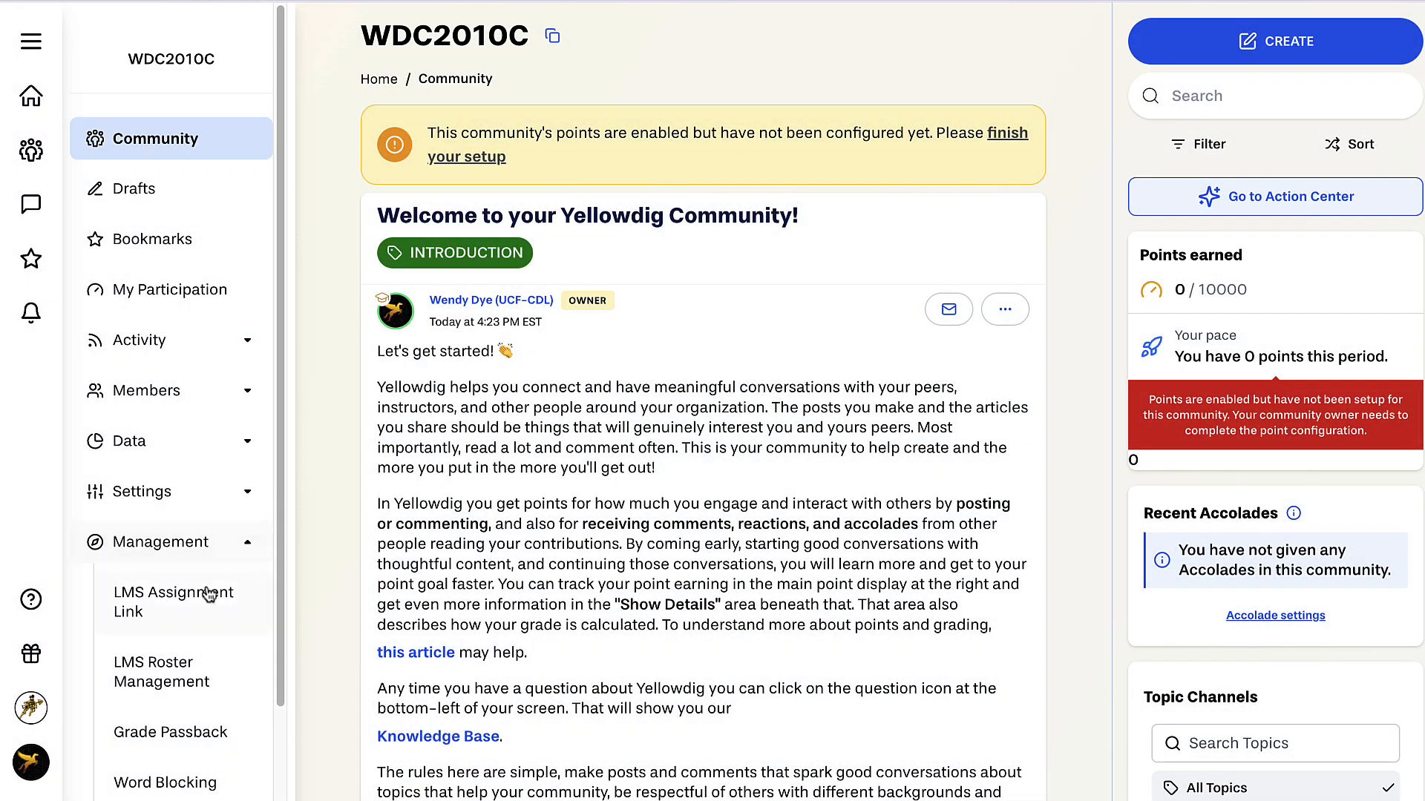
left_click(176, 610)
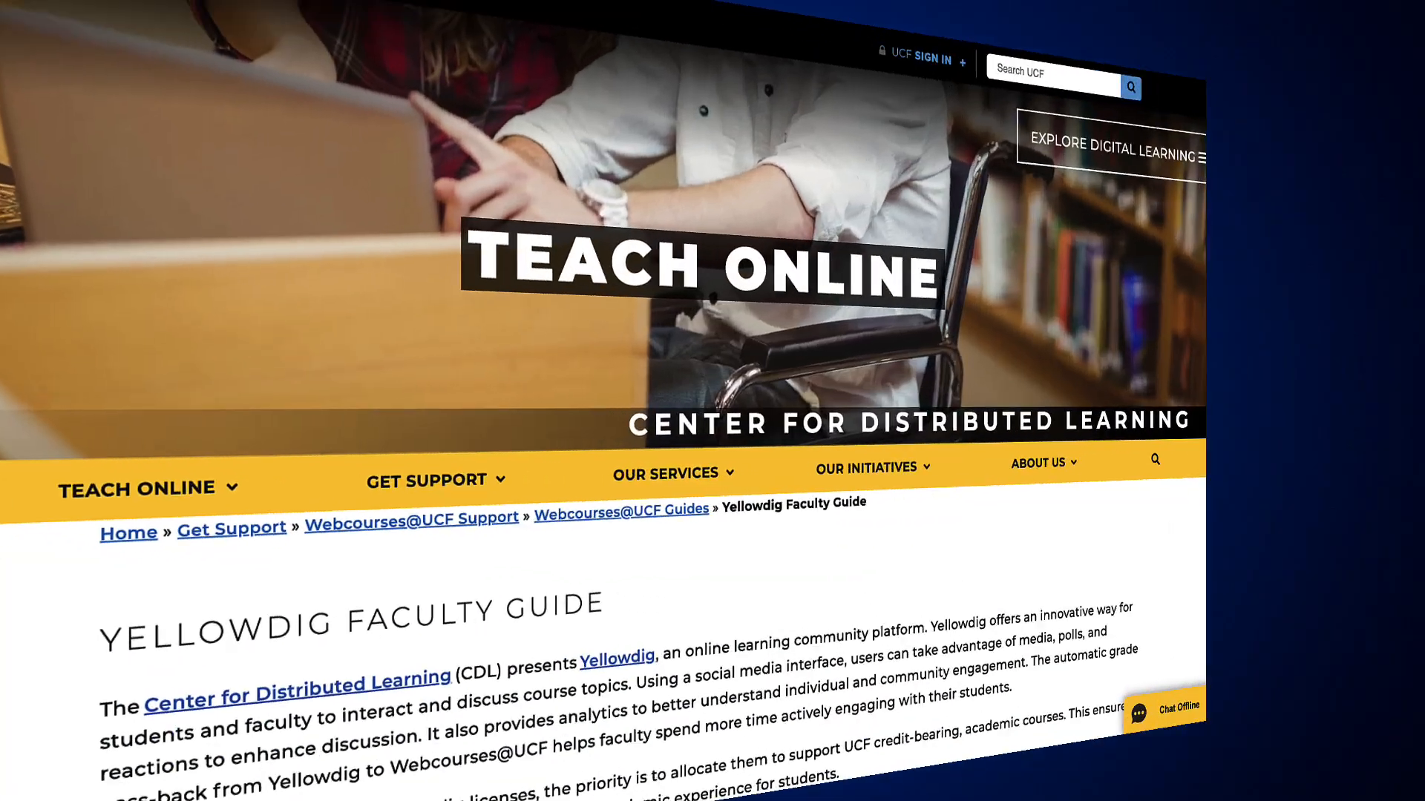
On UCF's Yellowdig Faculty Guide web page, find the Getting Started resources and open the Yellowdig Startup Guide PDF
scroll(713, 400, "down", 3)
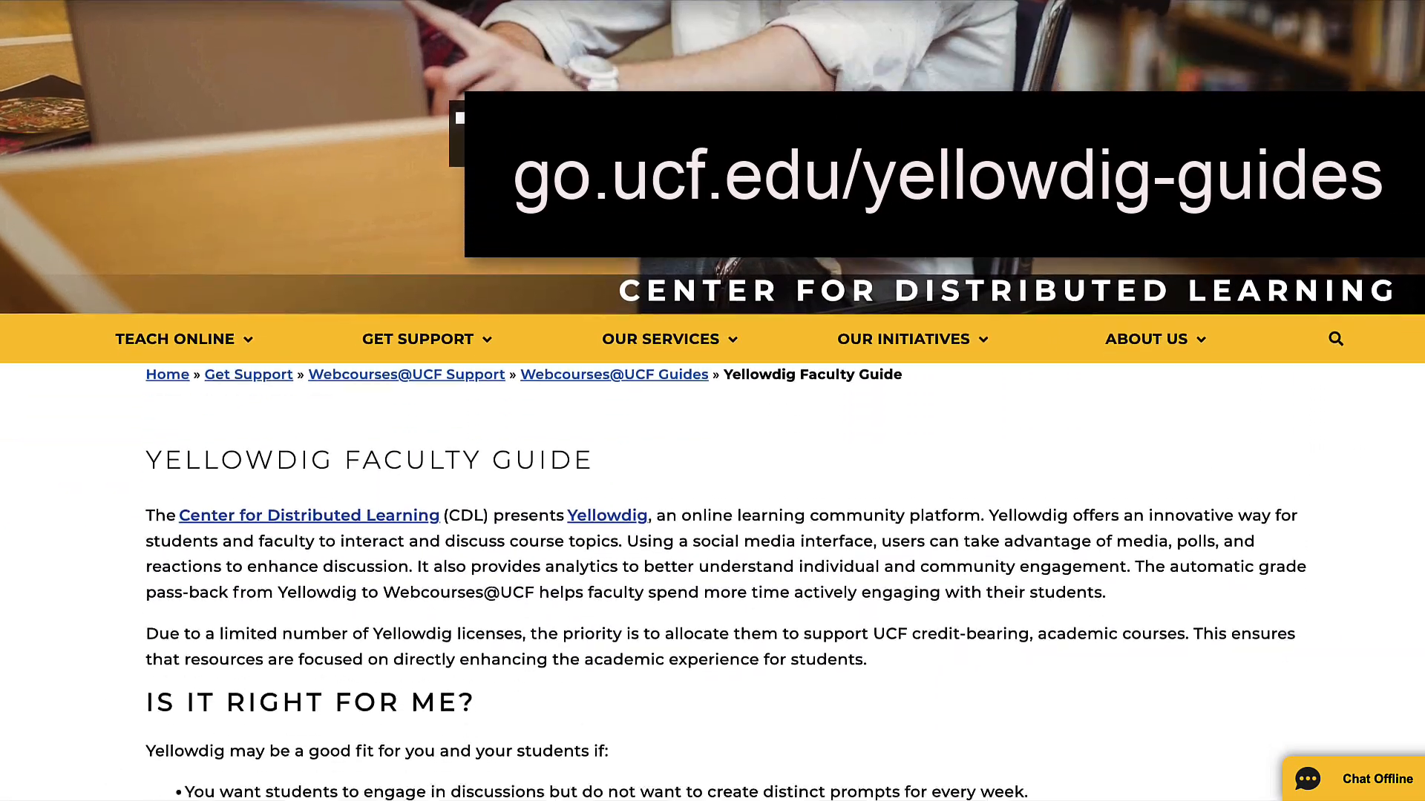
scroll(713, 401, "down", 5)
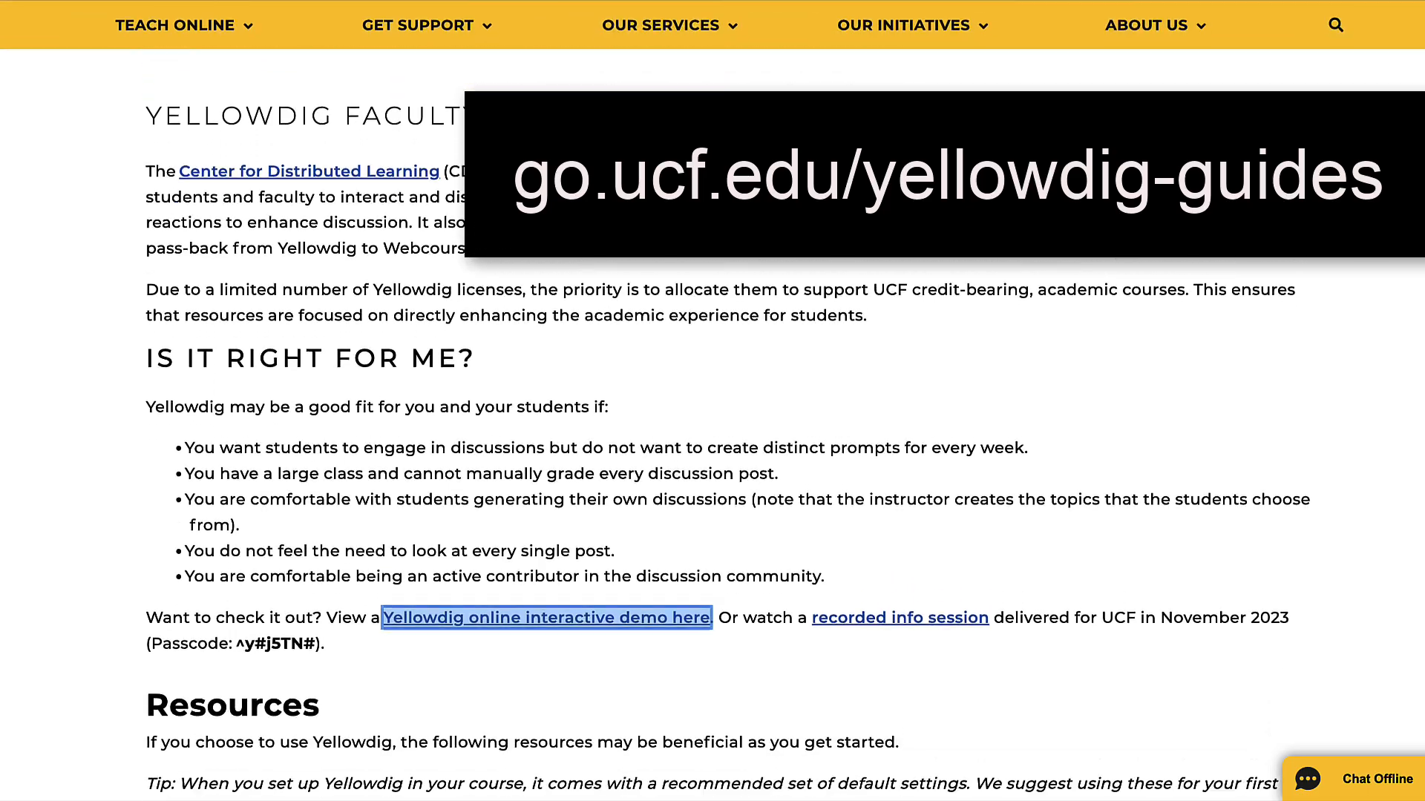
scroll(712, 400, "down", 4)
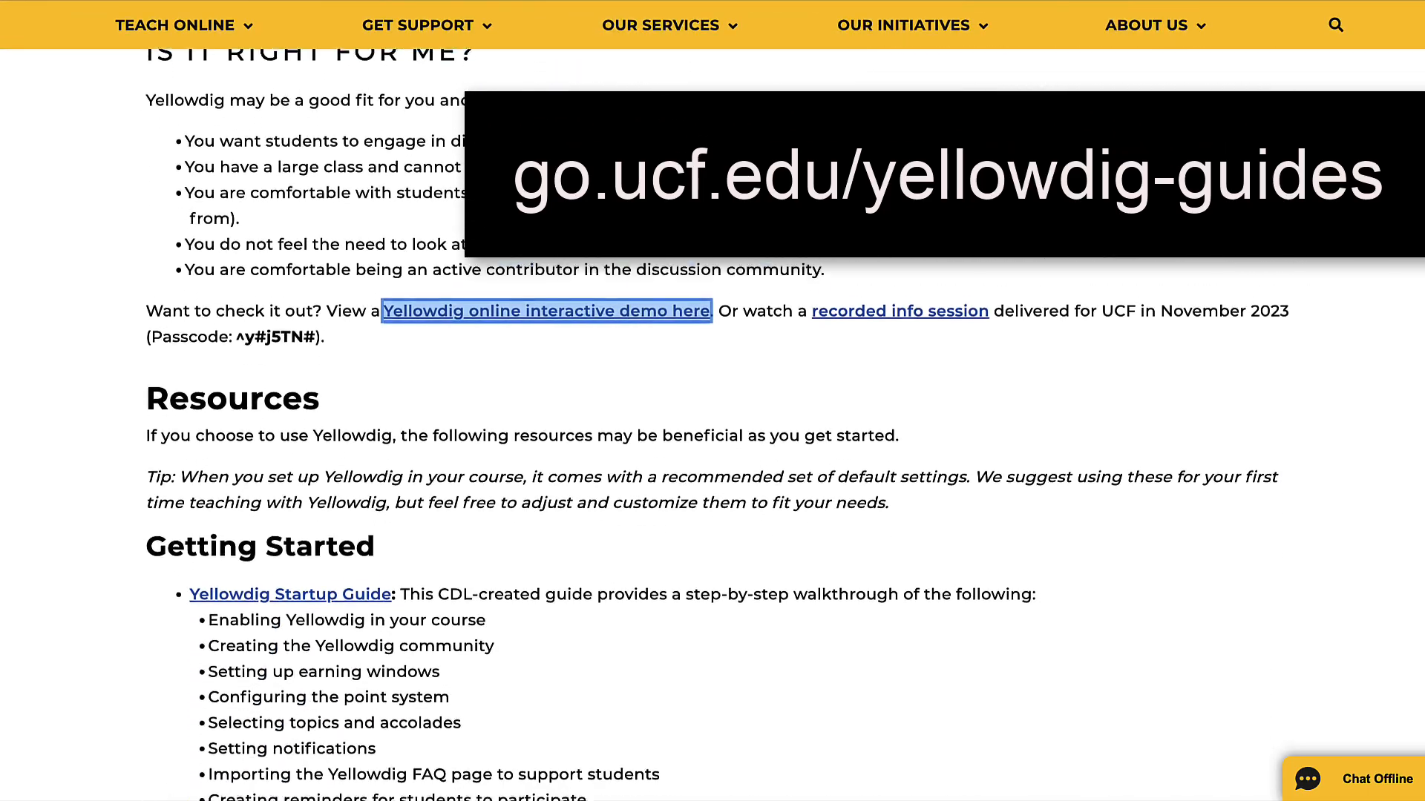
scroll(713, 401, "down", 1)
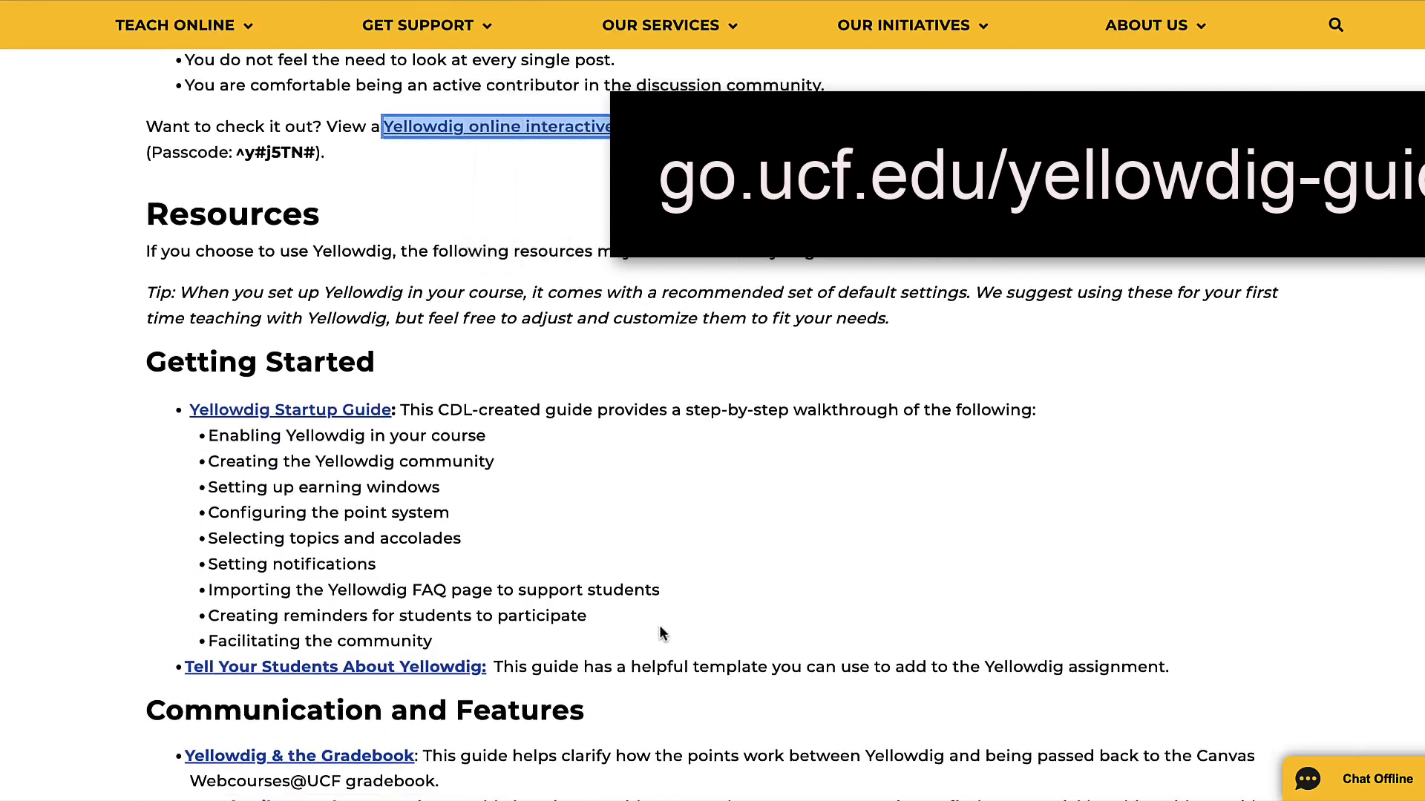
left_click(1206, 463)
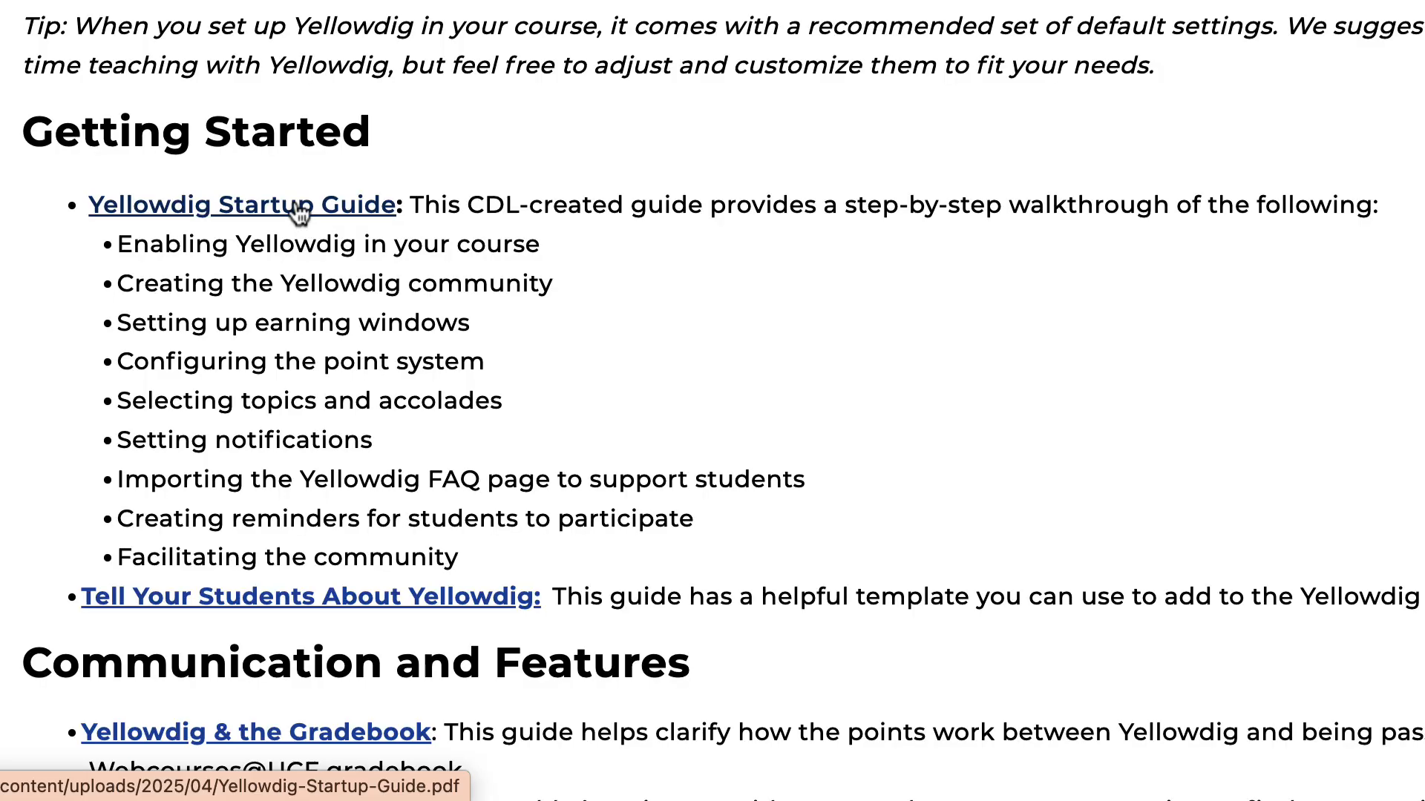
left_click(295, 205)
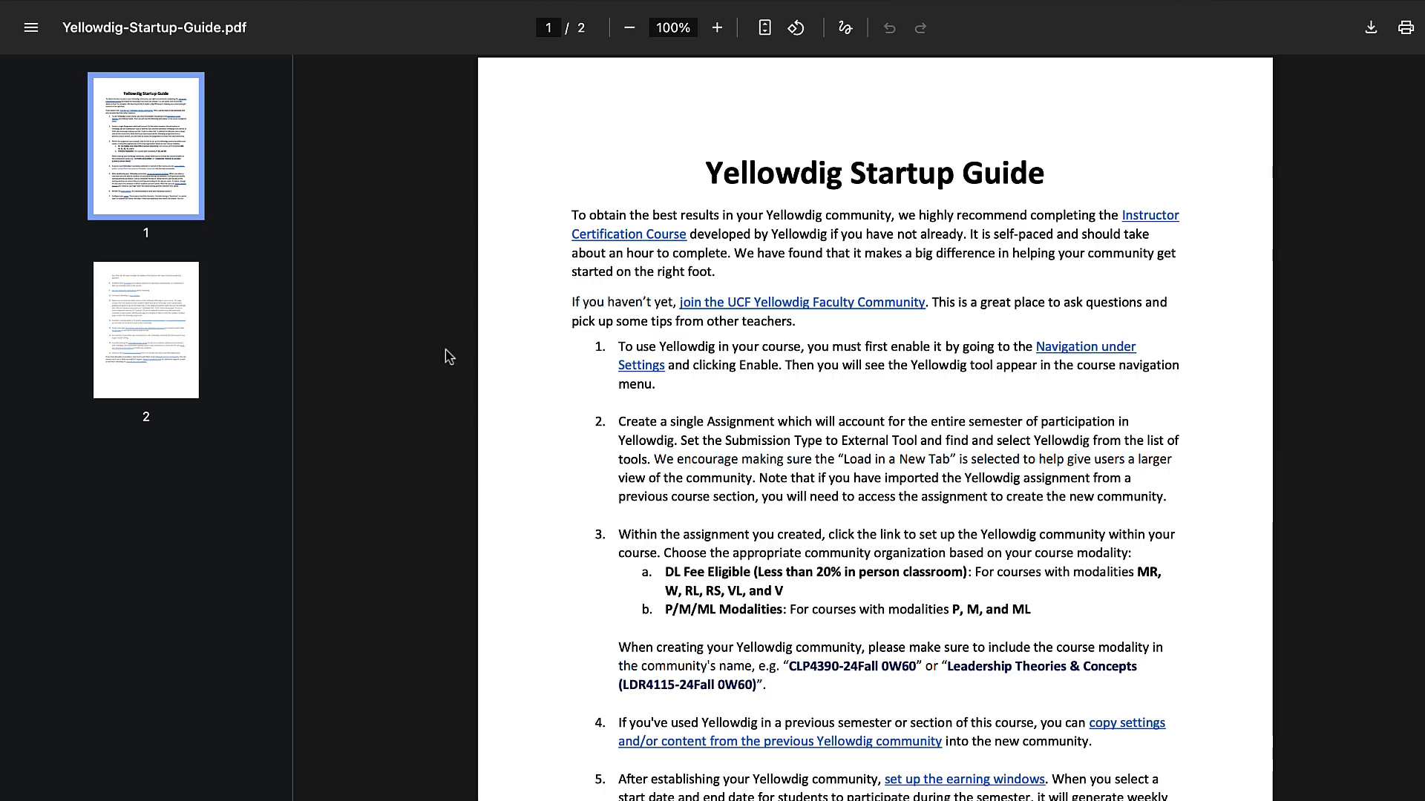